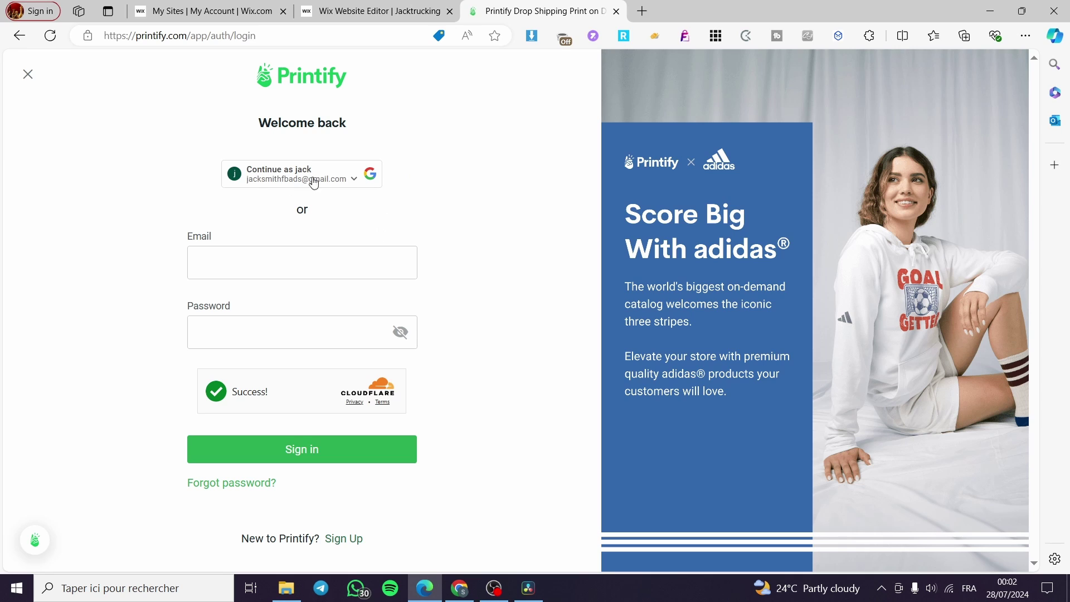
# Sign in to Printify with the second listed Google account, the testing account
pyautogui.click(371, 173)
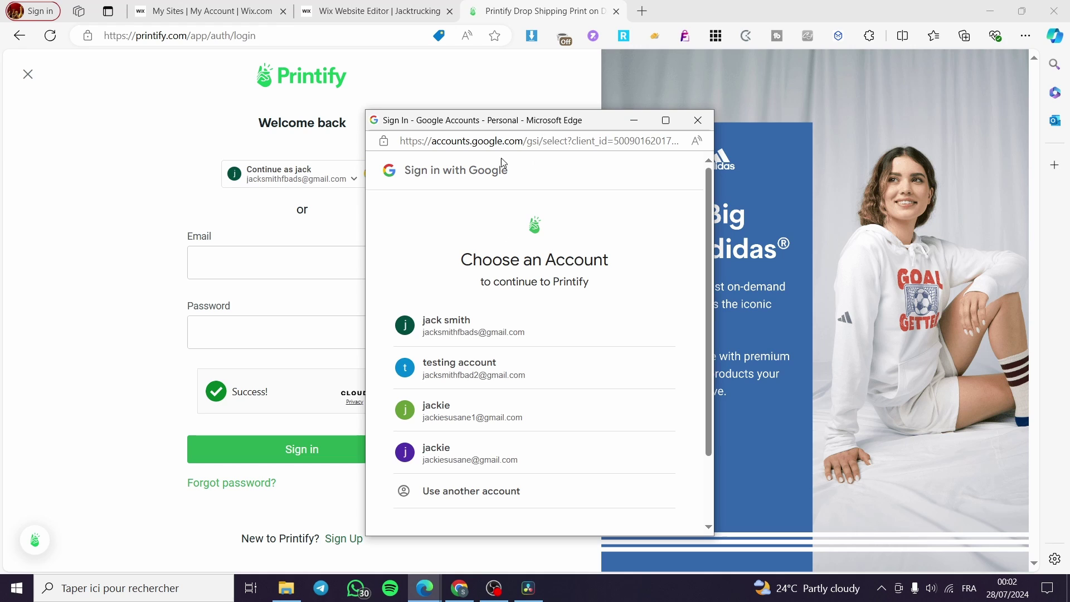
pyautogui.moveTo(504, 125); pyautogui.dragTo(608, 100)
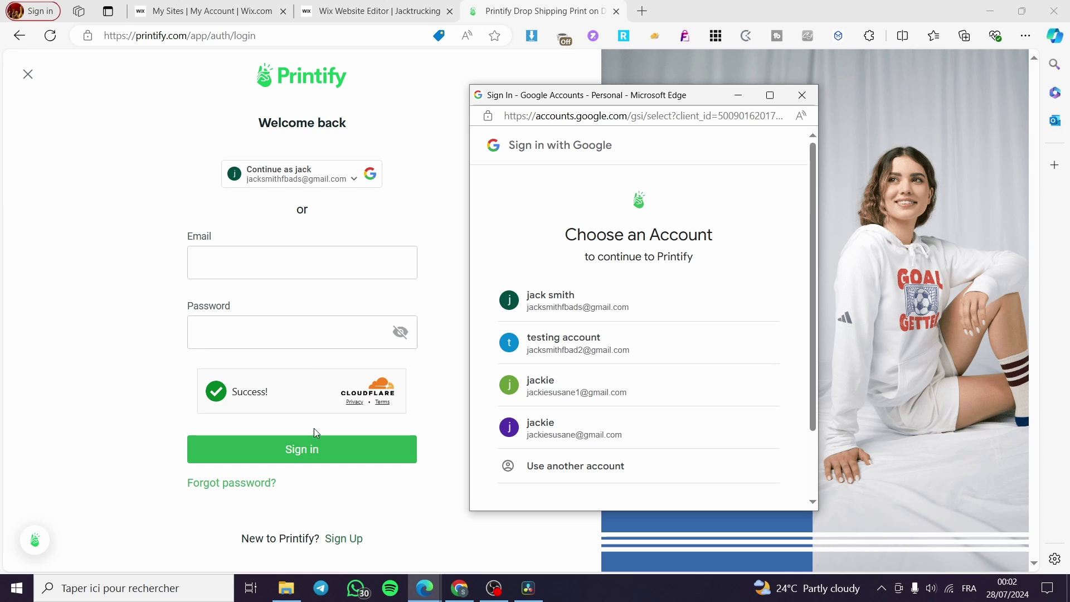
pyautogui.click(646, 308)
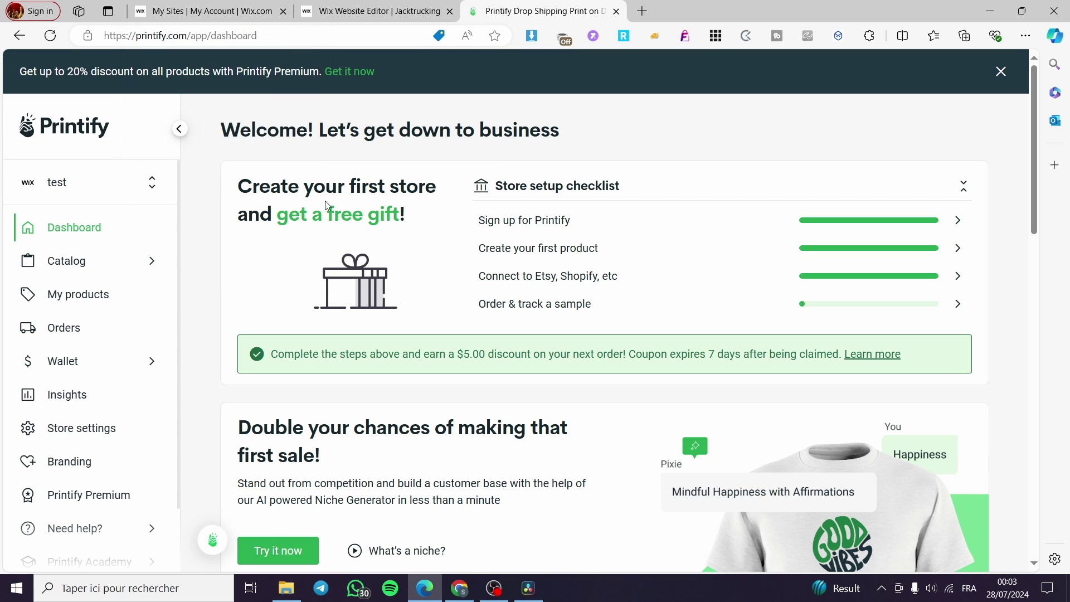
# Switch to the Wix sites overview and open the dashboard of the published Jacktrucking site
pyautogui.click(223, 9)
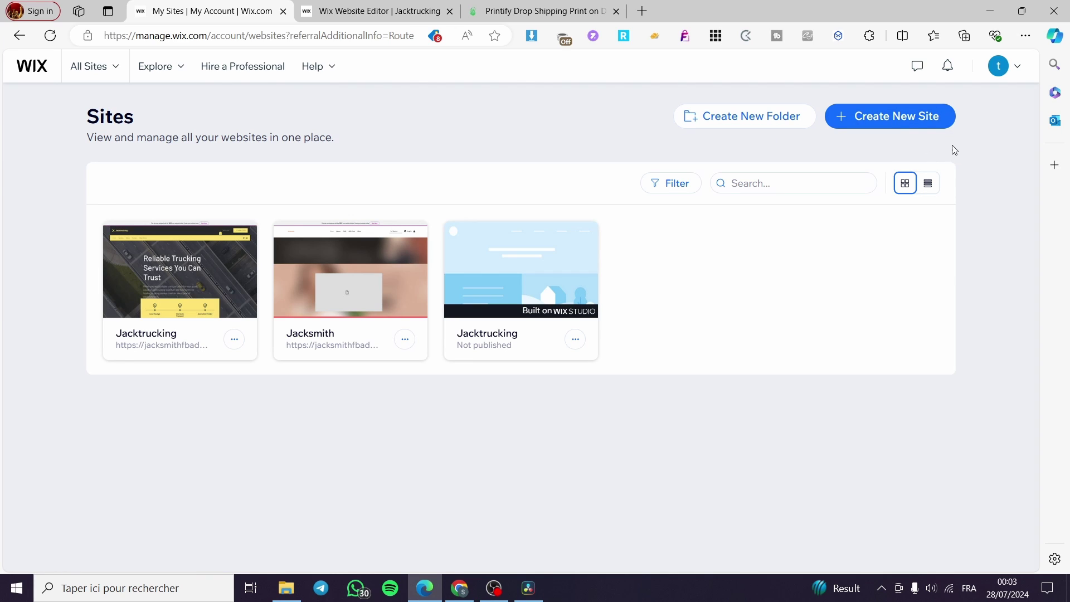
pyautogui.moveTo(130, 317)
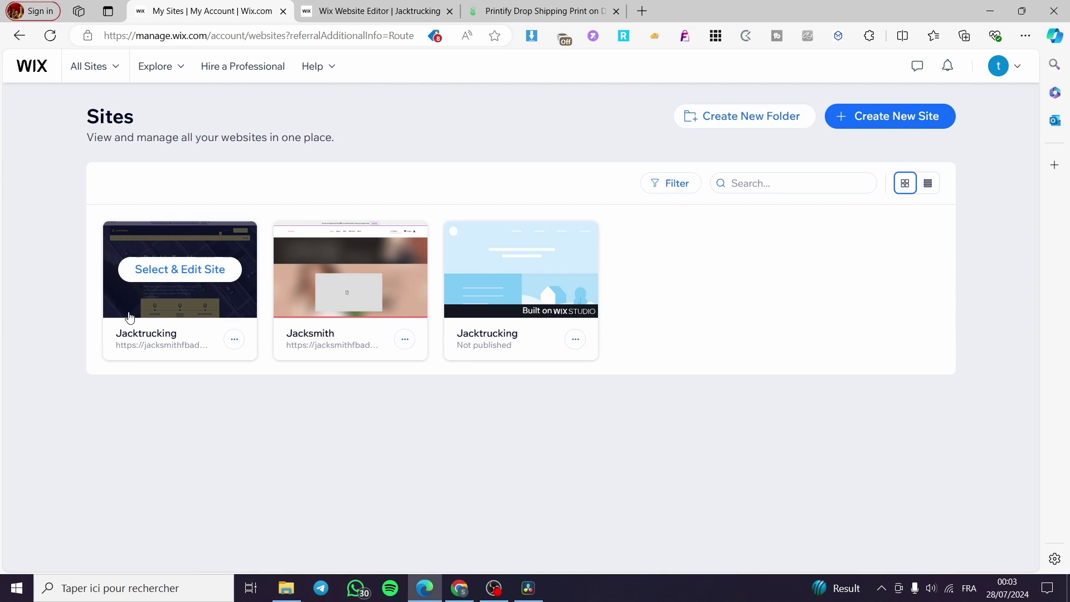
pyautogui.click(186, 270)
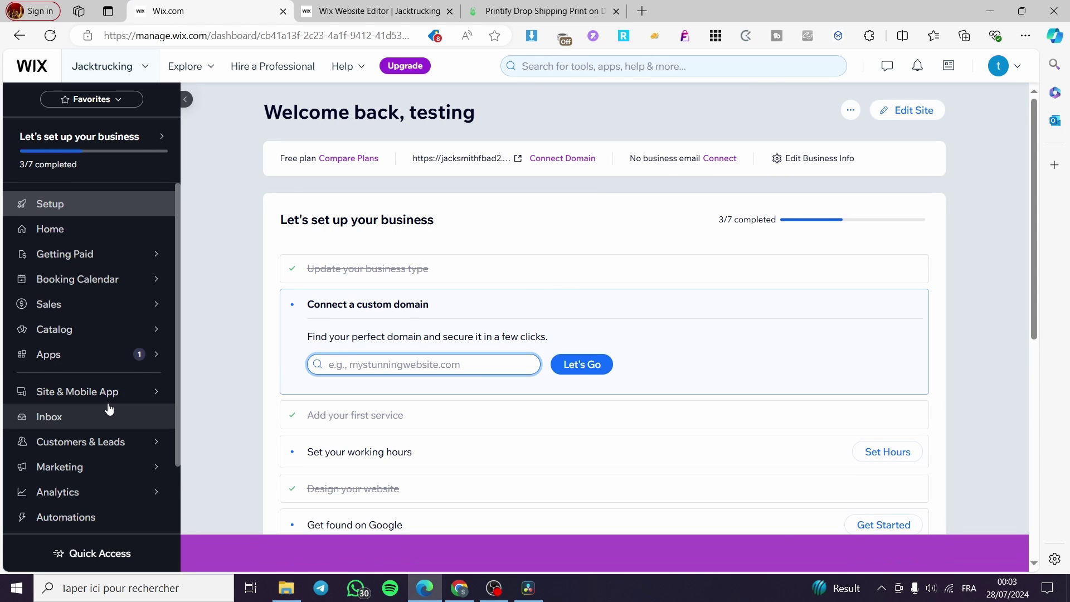
# Open the site's Accept Payments settings, dismiss the business location prompt and review the available payment providers
pyautogui.scroll(-2, 112, 413)
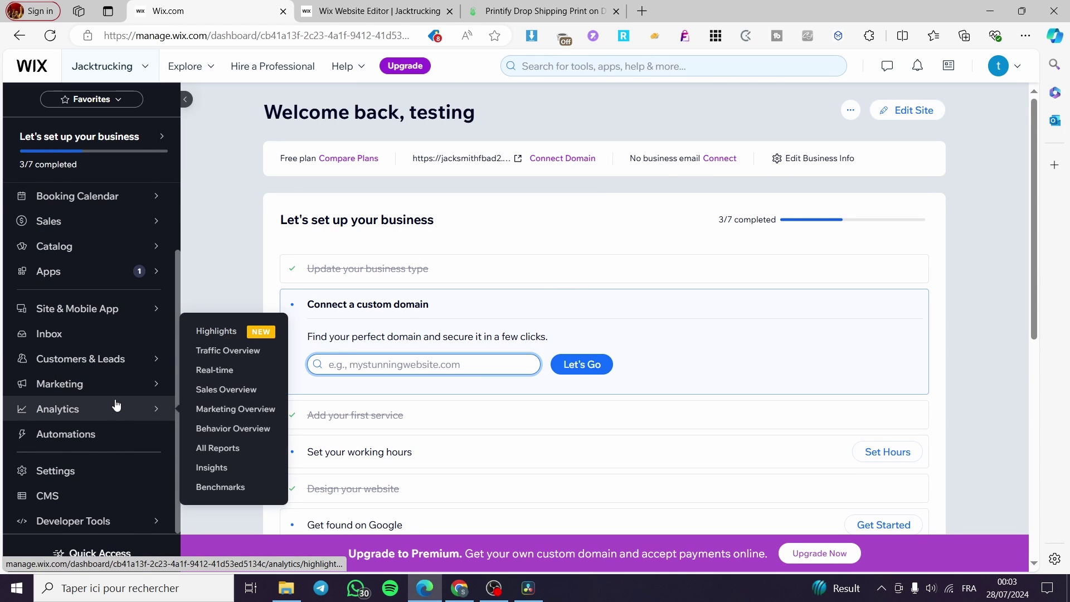
pyautogui.moveTo(121, 223)
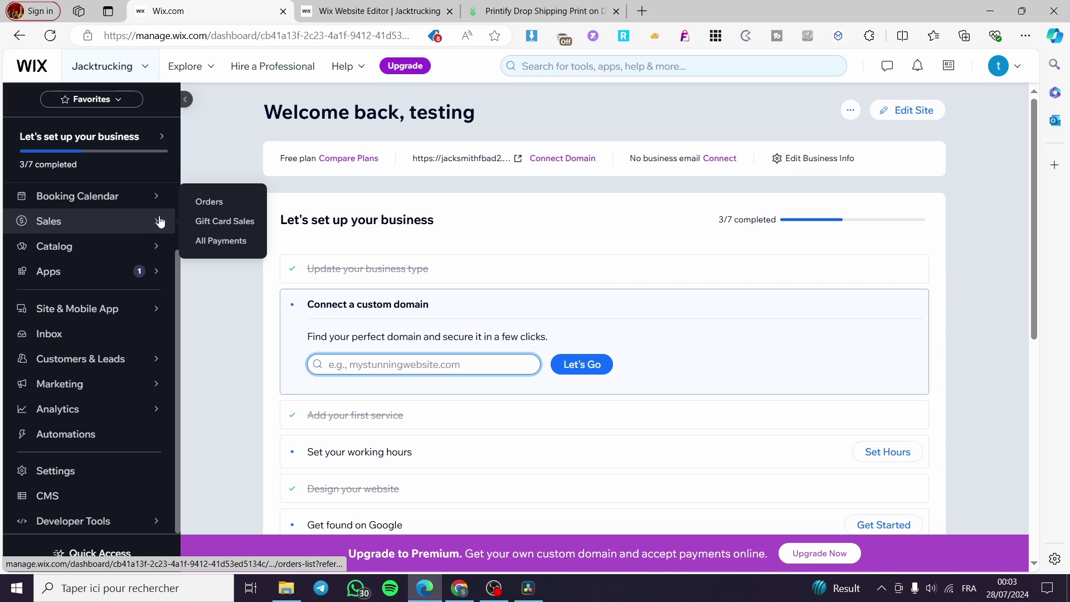
pyautogui.moveTo(113, 361)
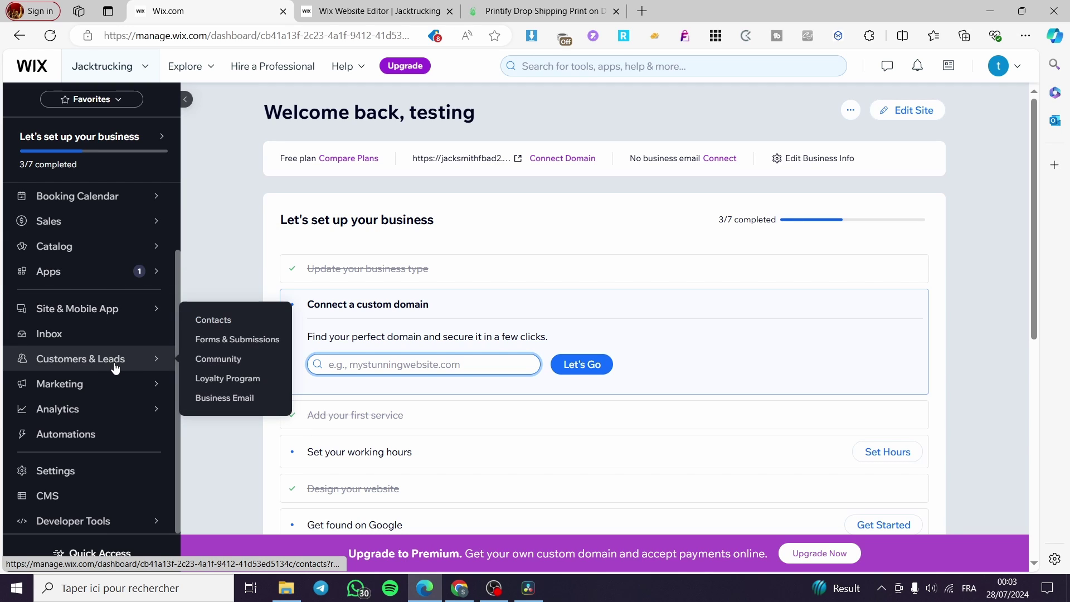
pyautogui.click(117, 473)
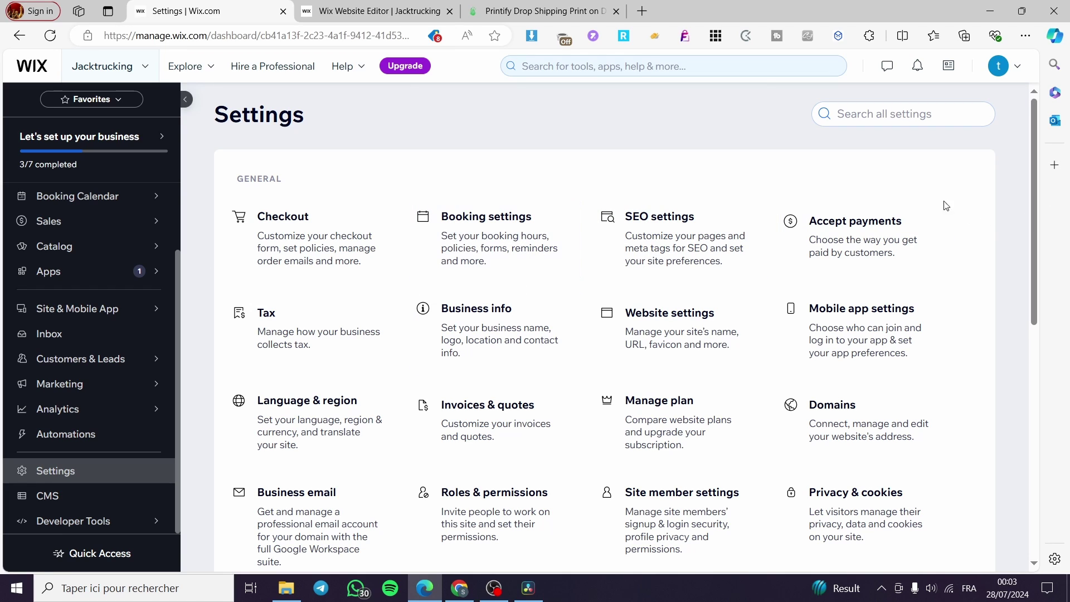
pyautogui.click(872, 241)
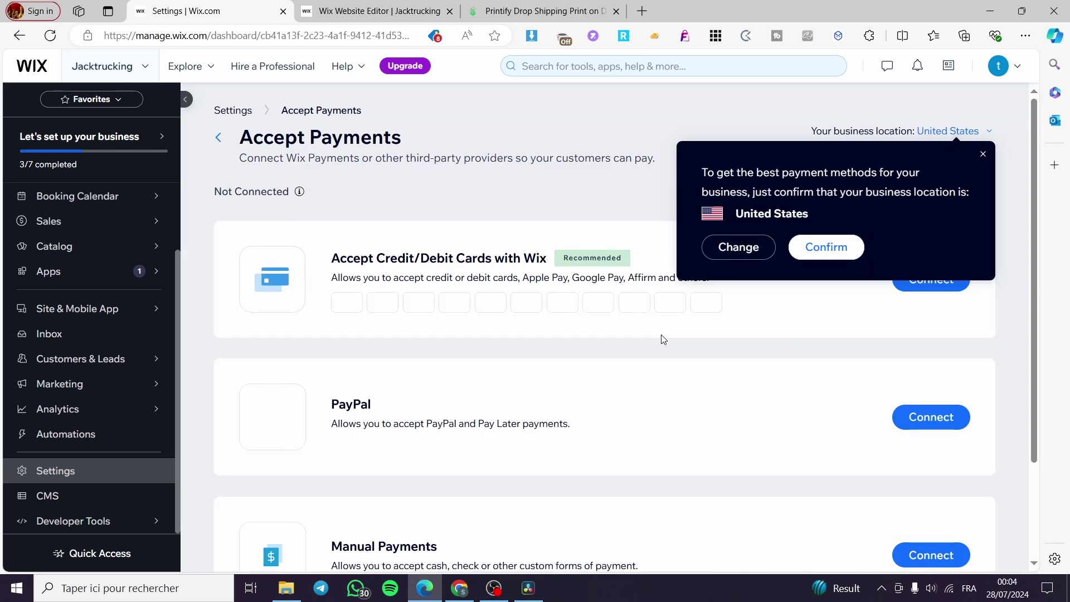
pyautogui.click(983, 154)
pyautogui.scroll(-1, 461, 369)
pyautogui.scroll(1, 465, 385)
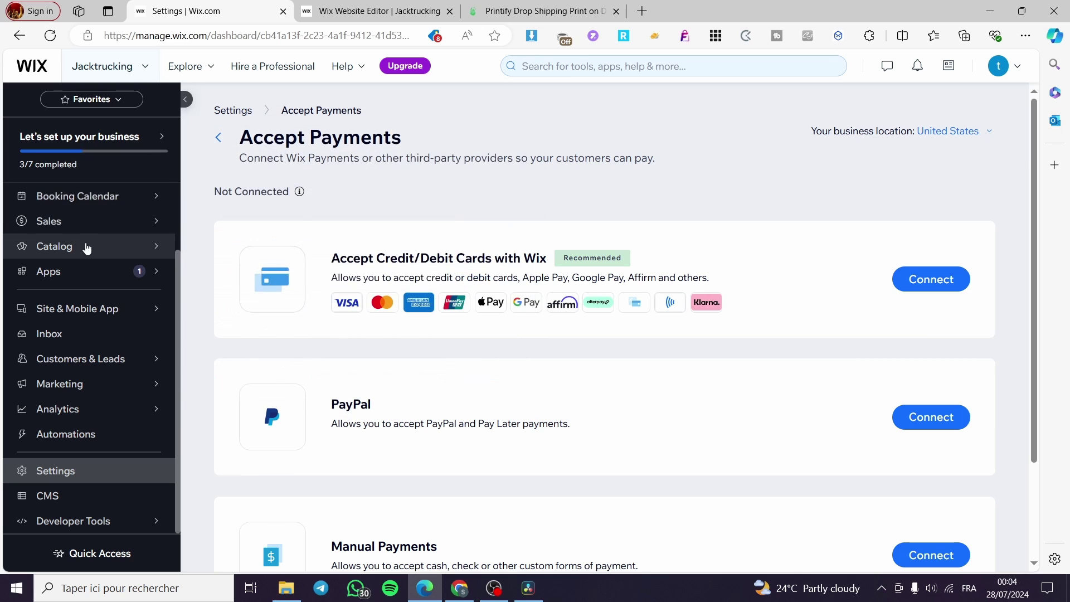
# Return to the Jacktrucking dashboard home and open the site for editing in the Website Editor
pyautogui.scroll(1, 111, 290)
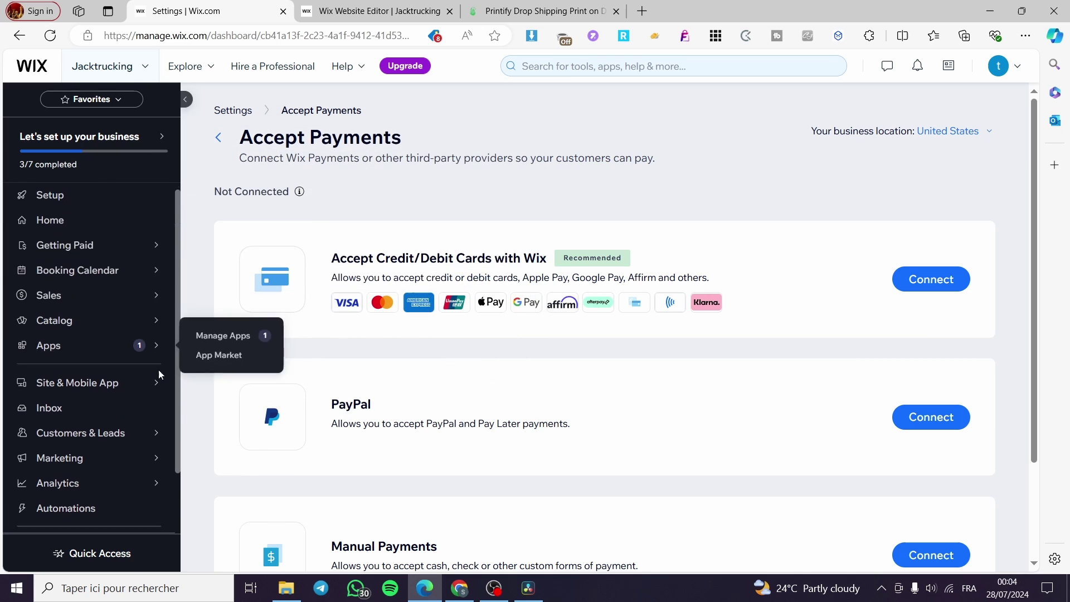
pyautogui.click(47, 229)
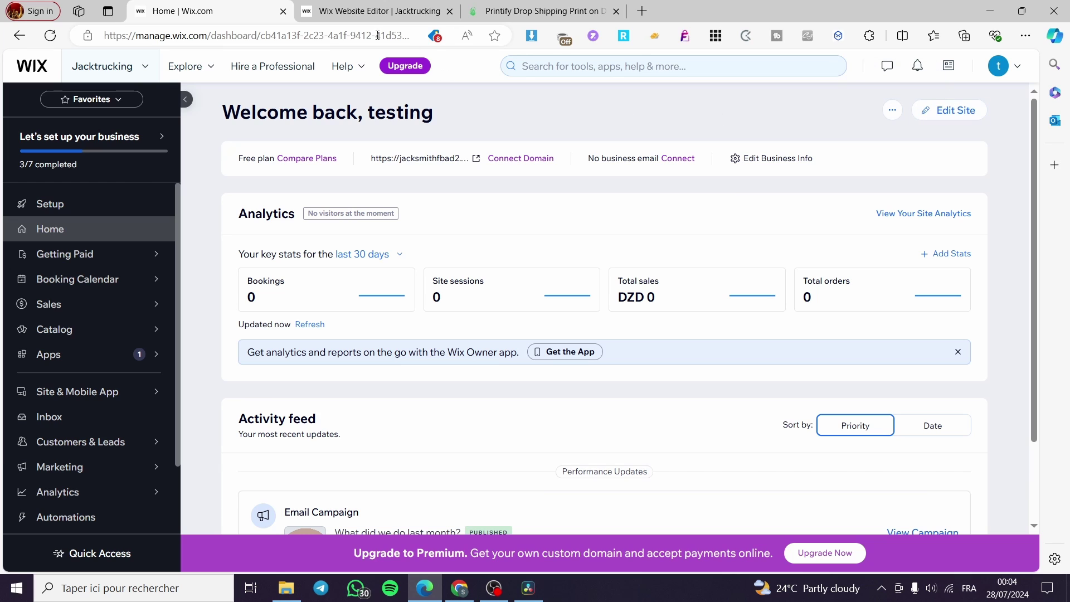
pyautogui.click(347, 10)
pyautogui.scroll(-10, 1016, 274)
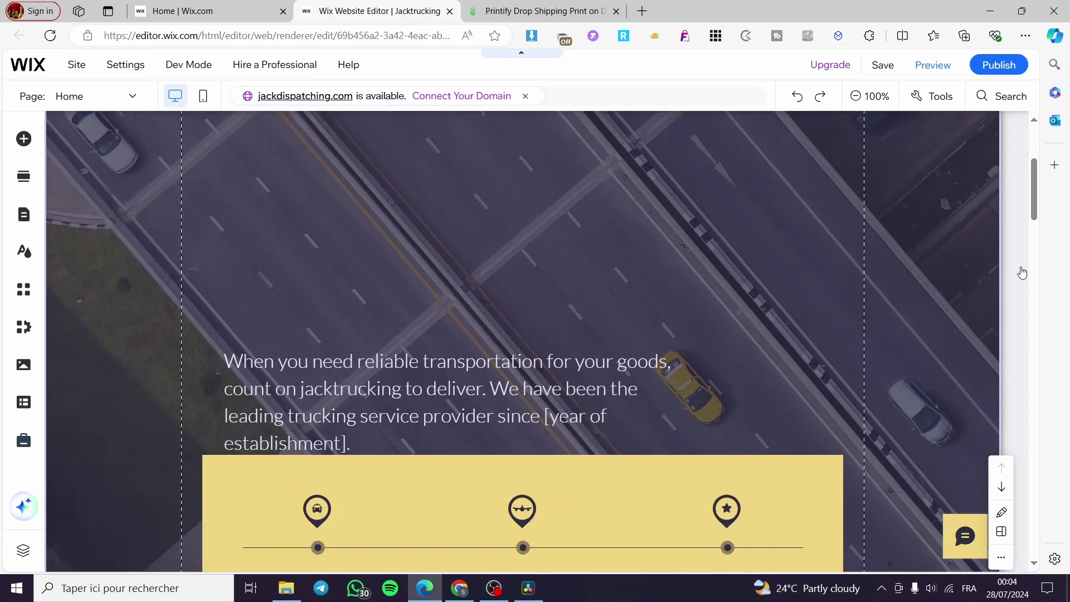
pyautogui.scroll(10, 673, 296)
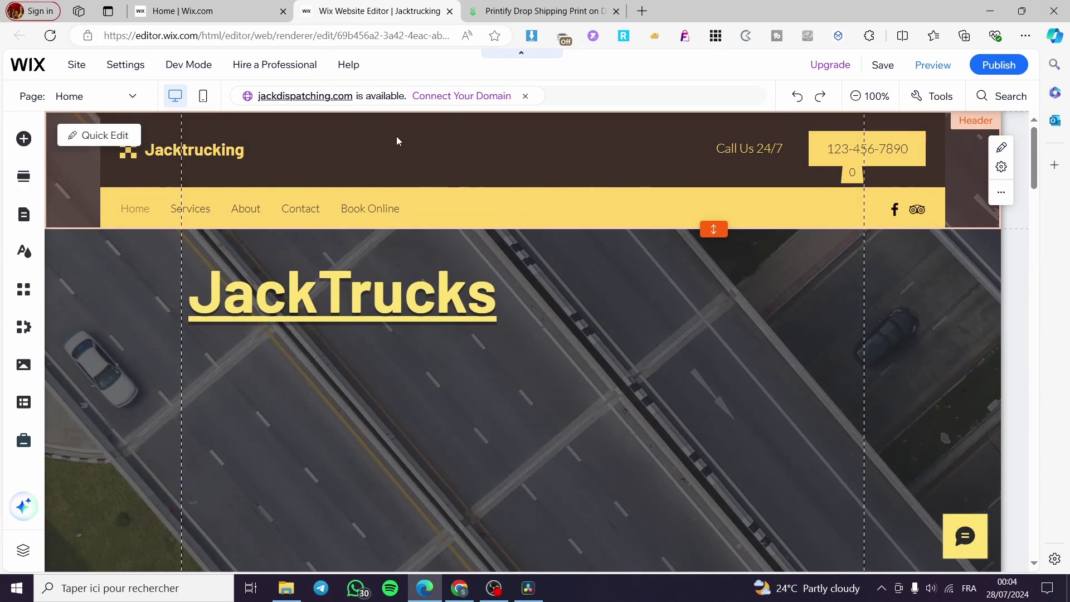
pyautogui.click(234, 11)
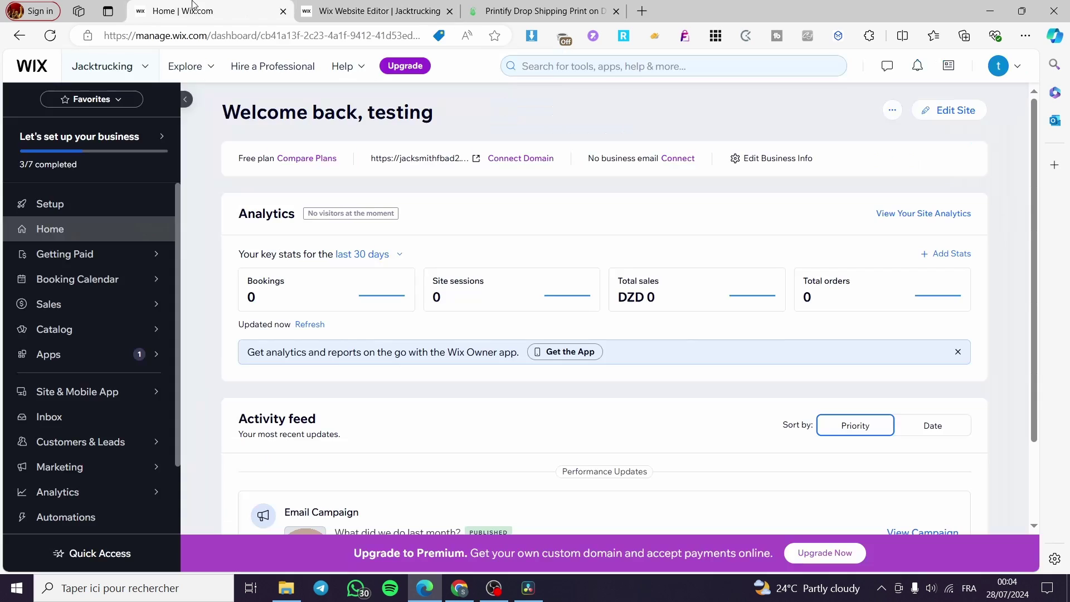
pyautogui.click(949, 110)
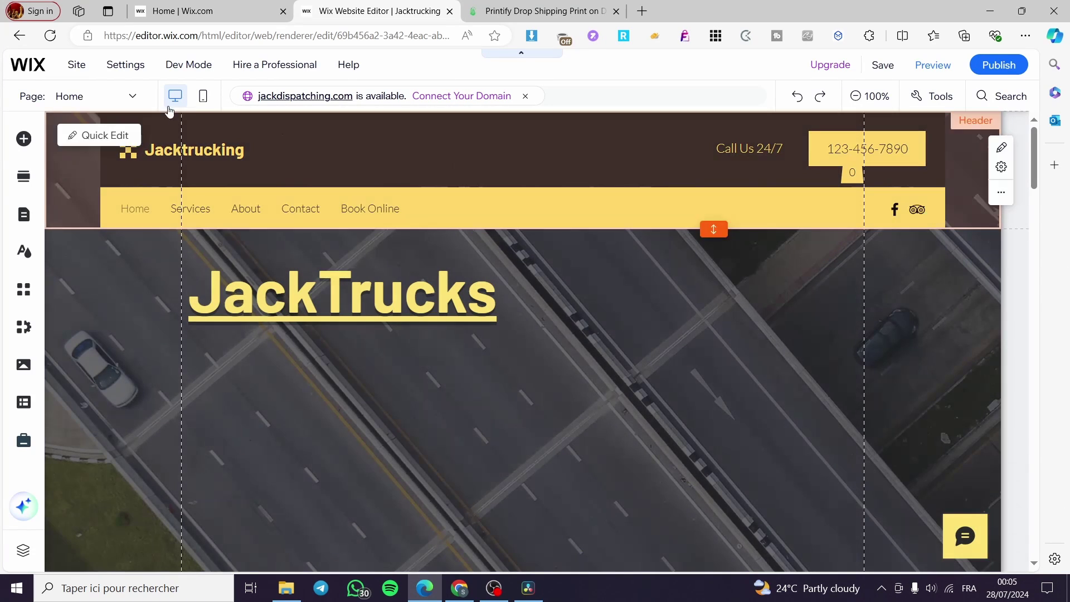
# Add an online store to the Jacktrucking site from the Store elements
pyautogui.scroll(-15, 500, 450)
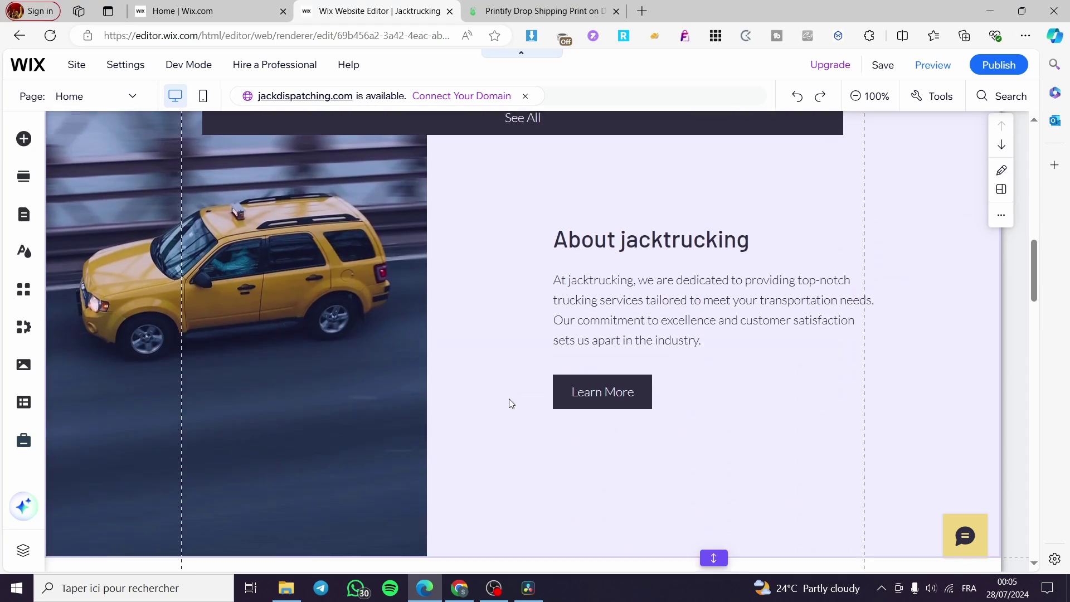
pyautogui.scroll(15, 243, 389)
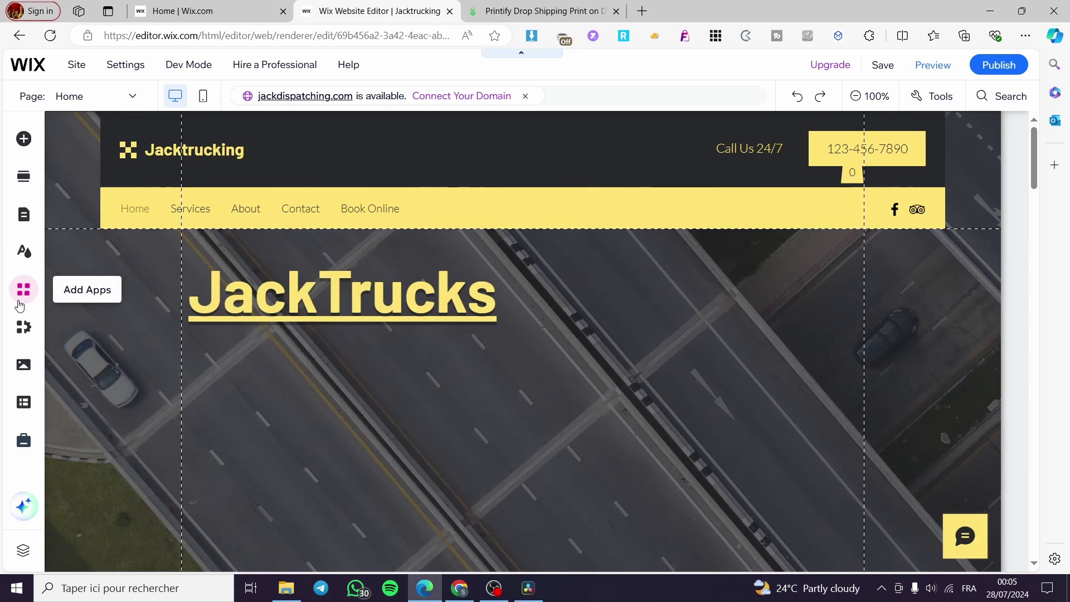
pyautogui.click(336, 189)
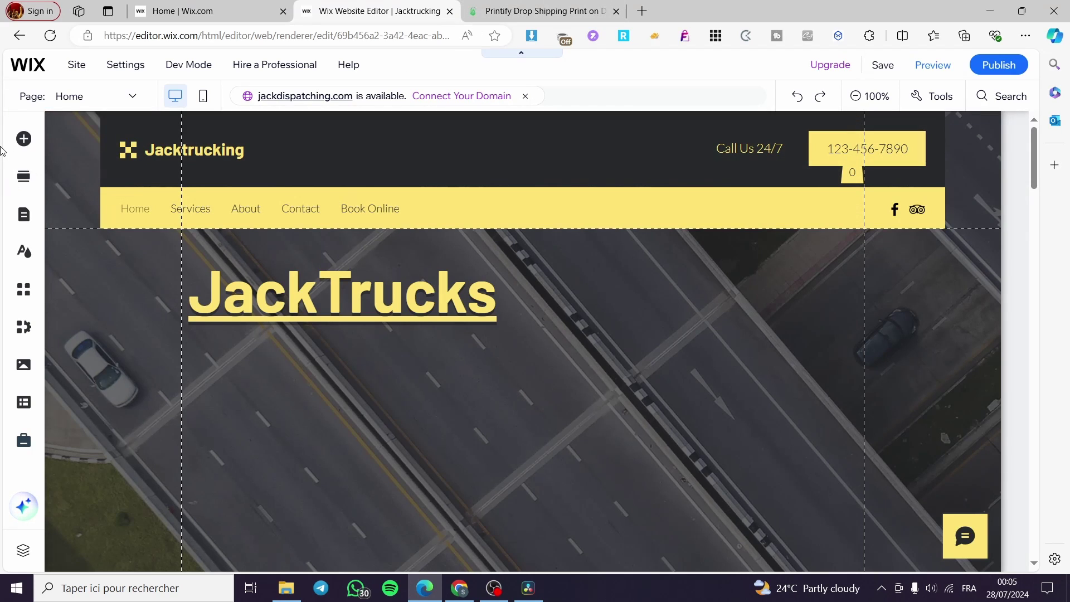
pyautogui.click(24, 139)
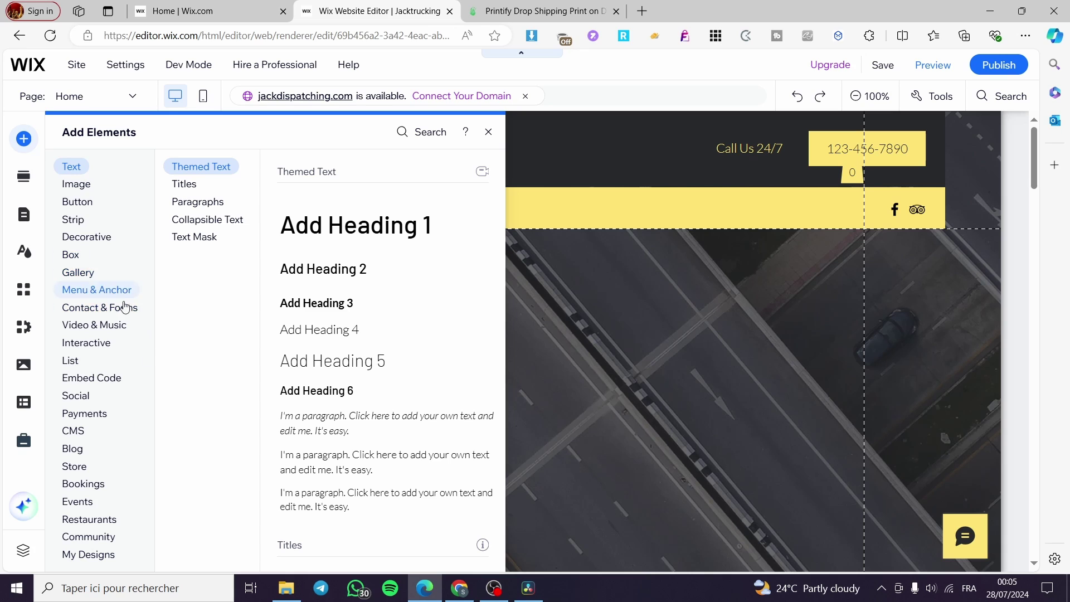
pyautogui.click(73, 219)
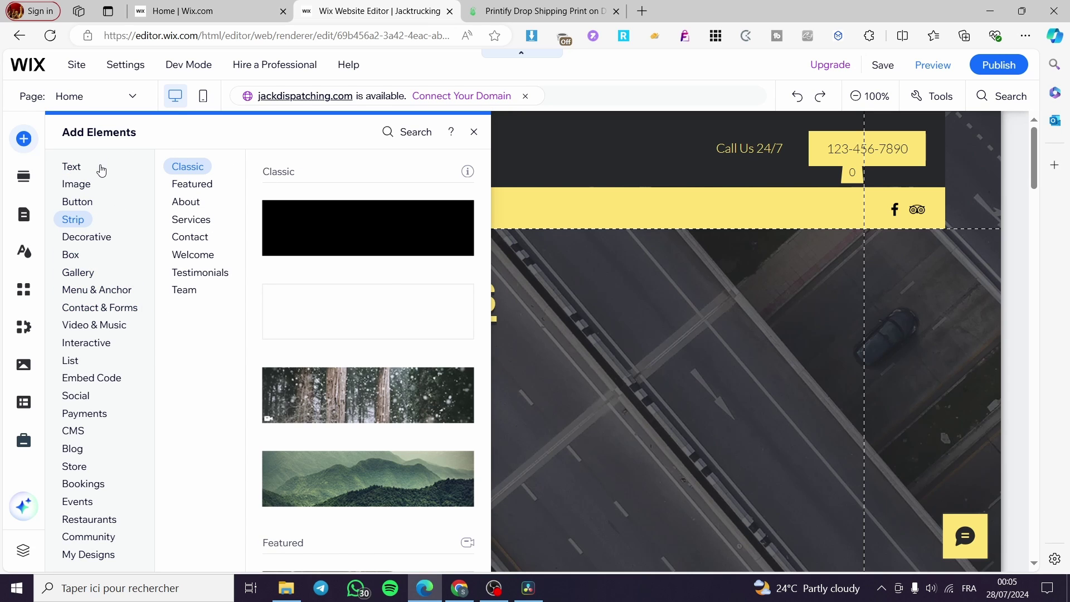
pyautogui.moveTo(85, 211)
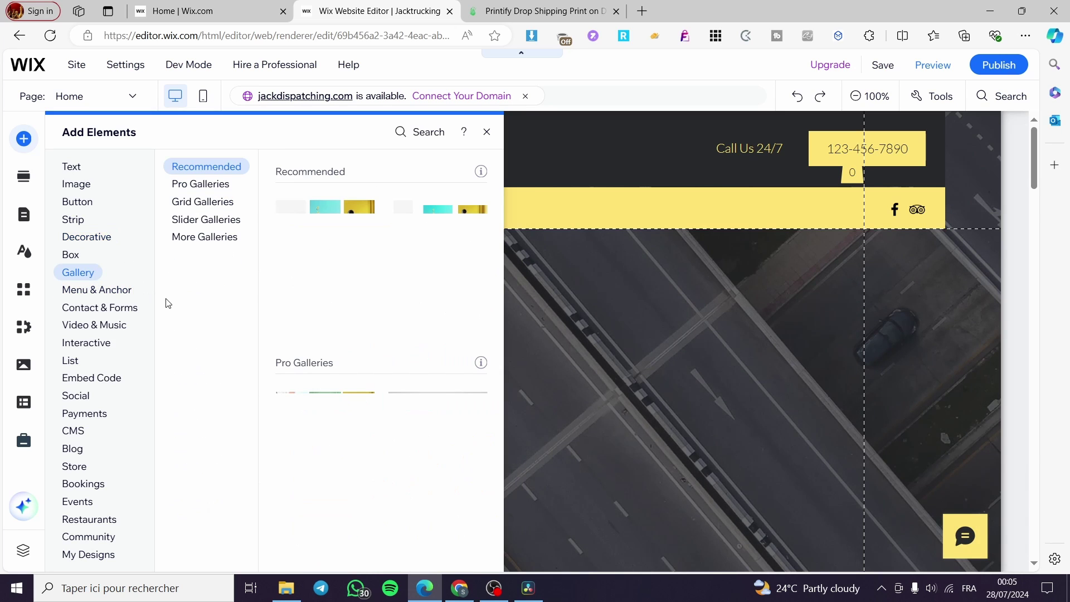
pyautogui.moveTo(103, 294)
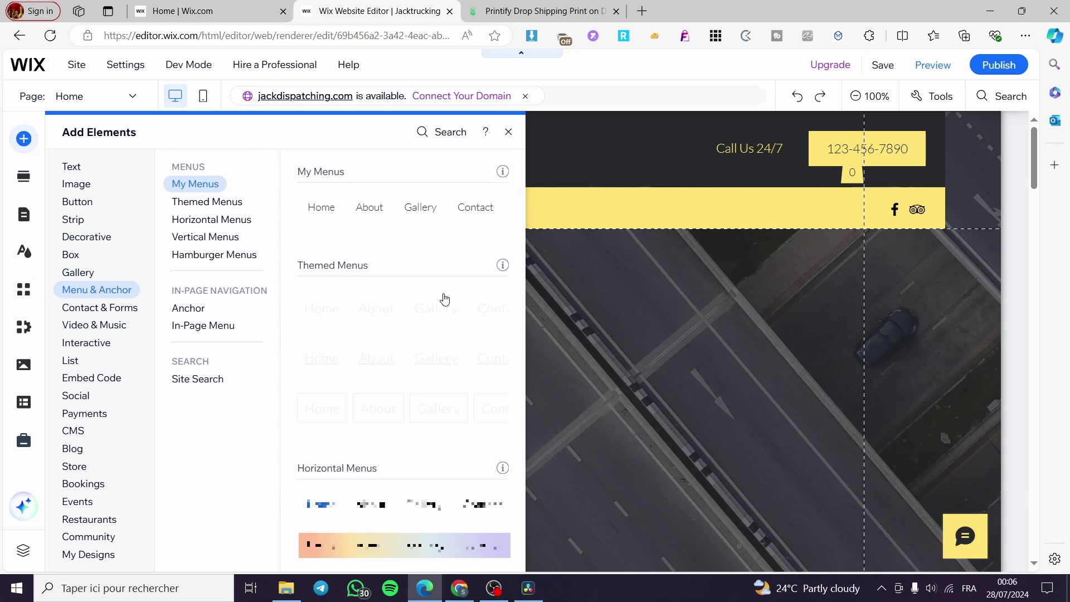
pyautogui.moveTo(80, 471)
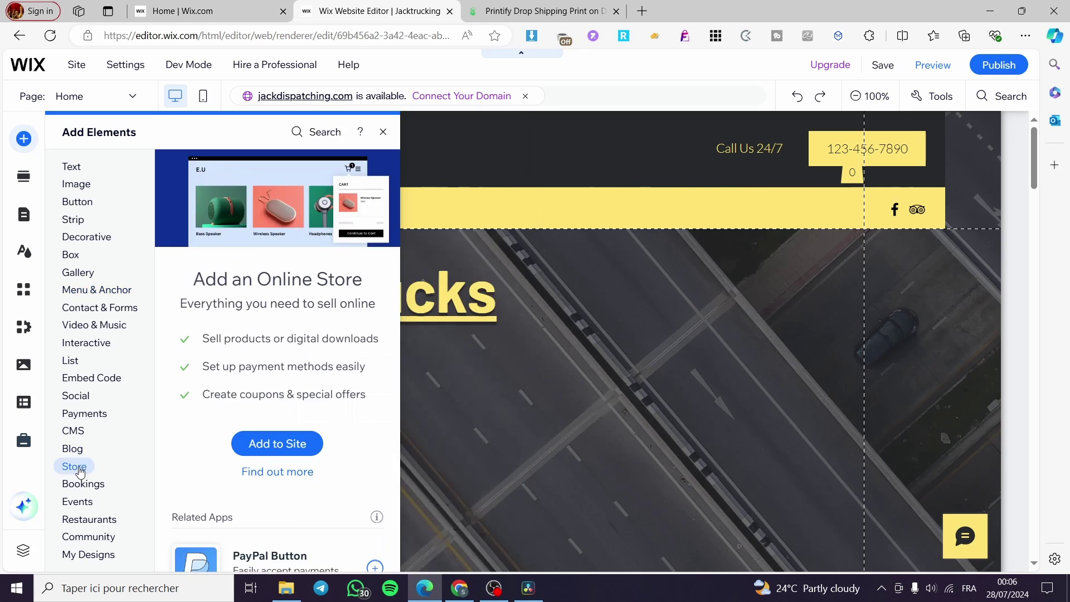
pyautogui.scroll(-2, 251, 471)
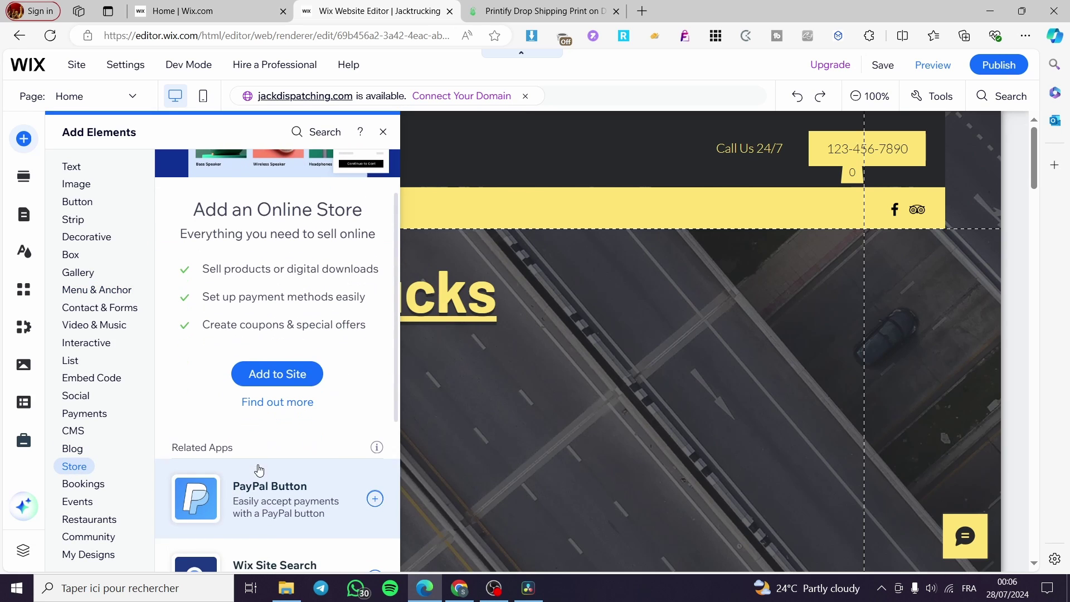
pyautogui.scroll(2, 289, 372)
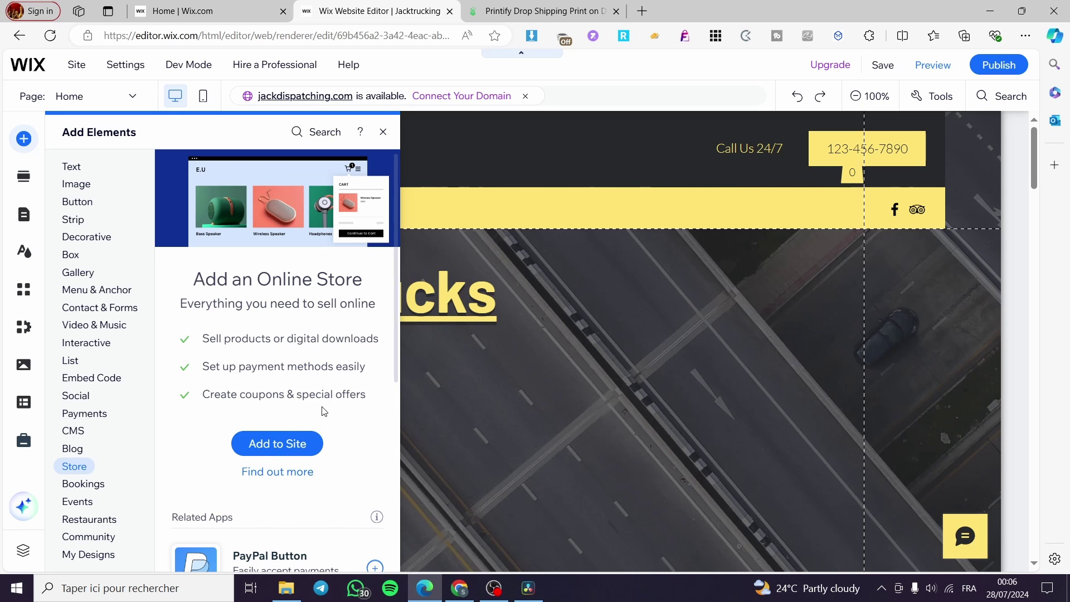
pyautogui.click(262, 445)
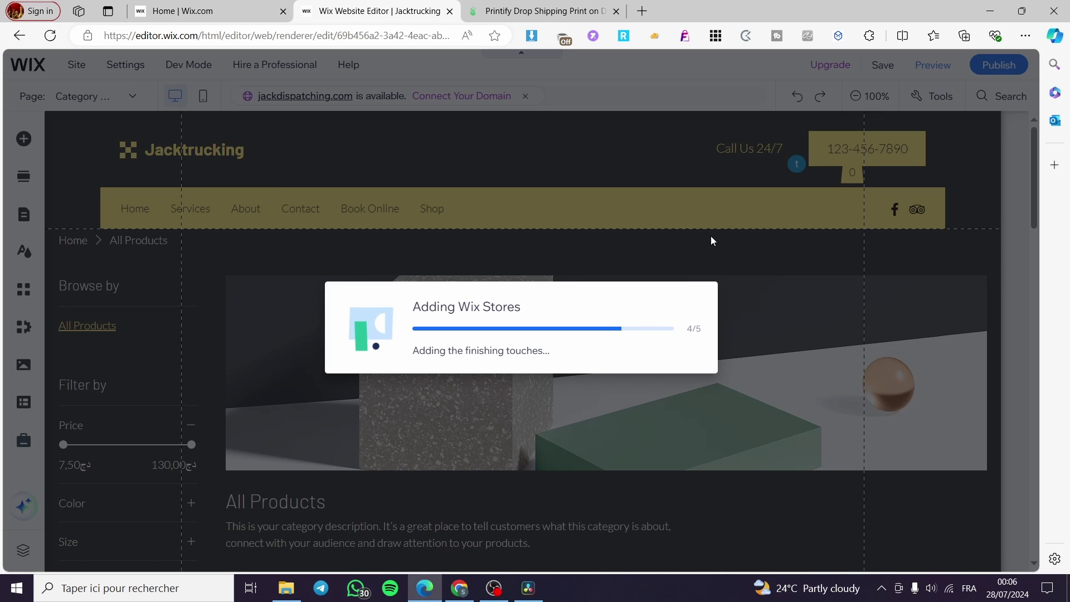
# Switch to Printify and open the page for managing the connected stores
pyautogui.click(528, 7)
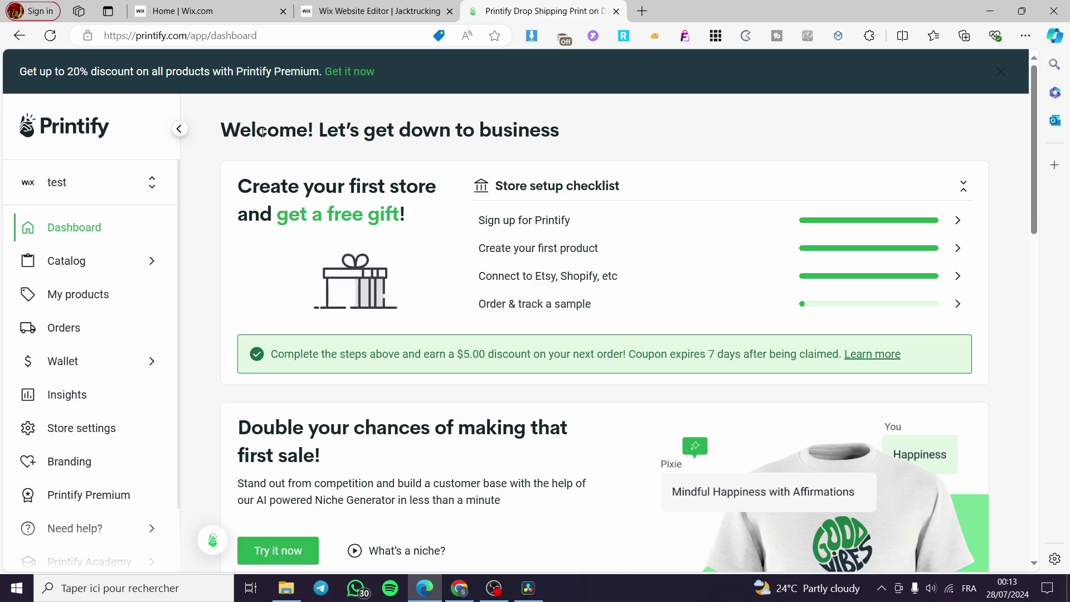
pyautogui.click(153, 184)
pyautogui.click(124, 191)
pyautogui.click(149, 187)
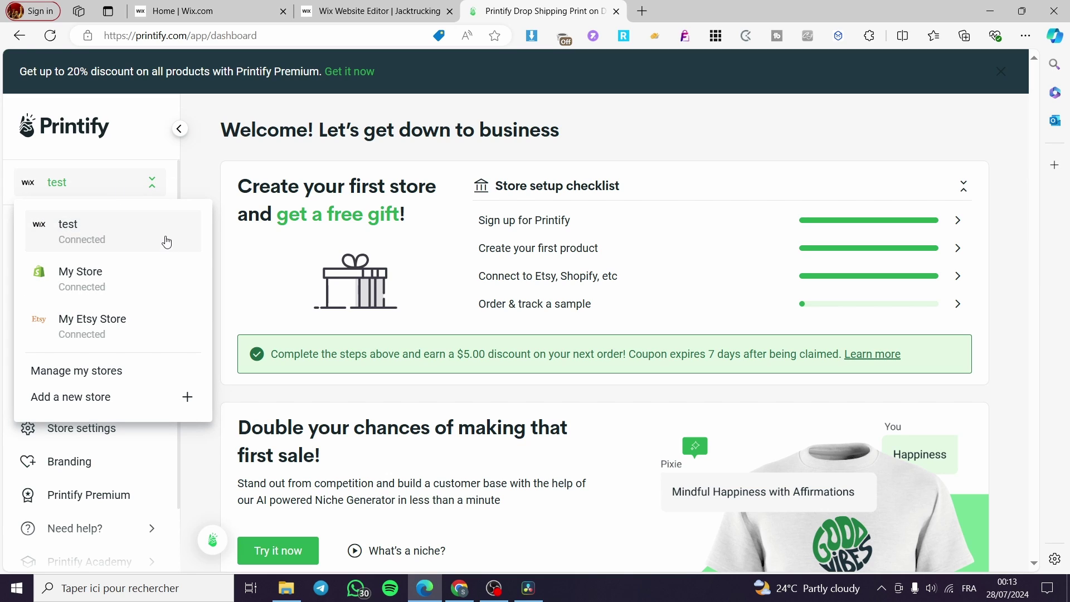
pyautogui.click(76, 372)
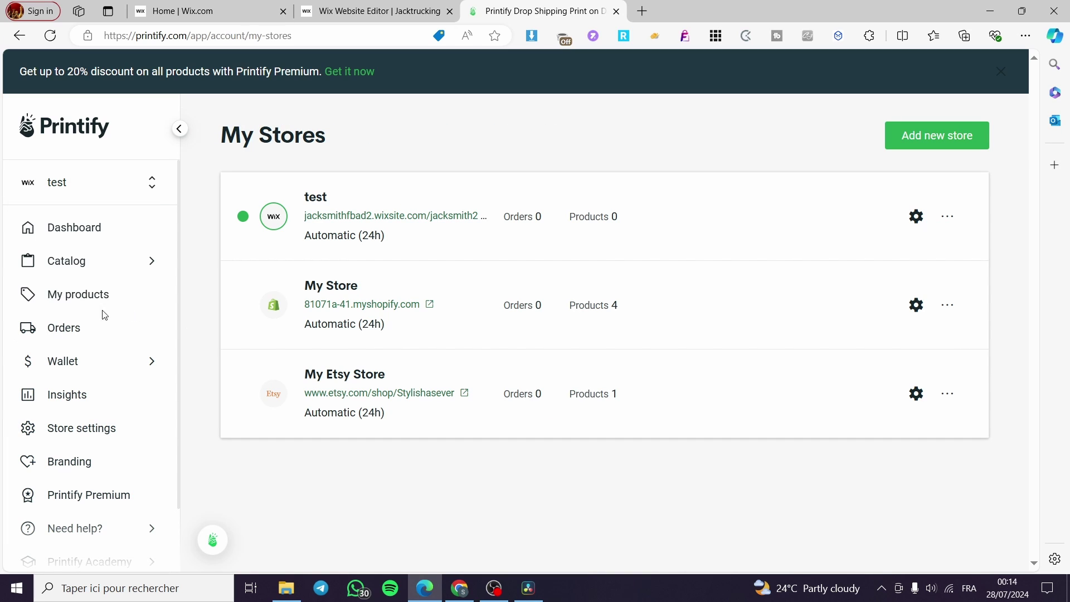
# Delete the connected Wix store "test" from the Printify account and confirm the deletion
pyautogui.click(948, 216)
pyautogui.click(939, 309)
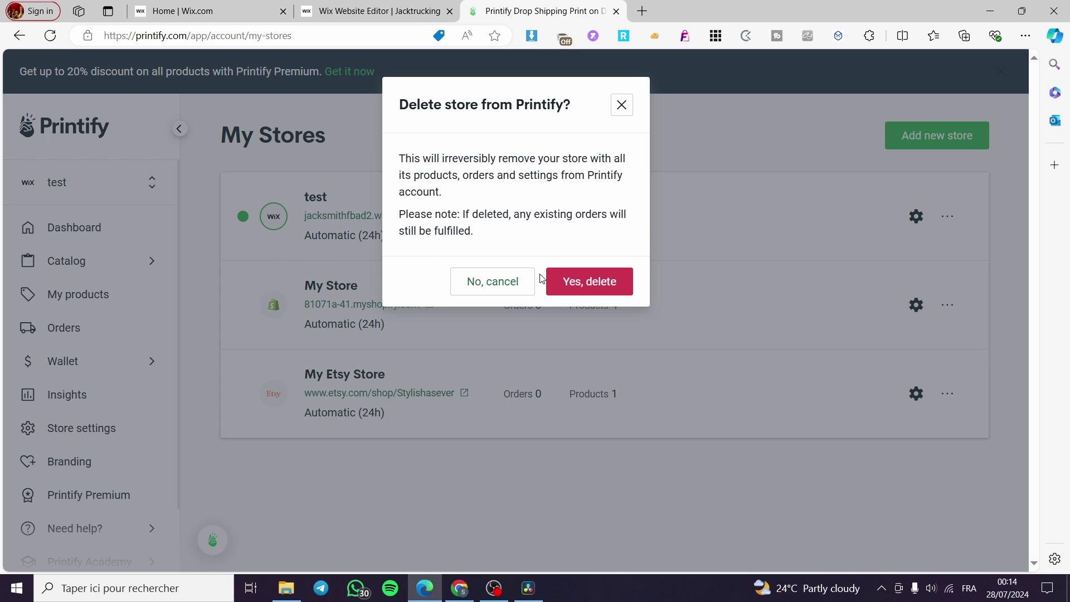
pyautogui.click(575, 291)
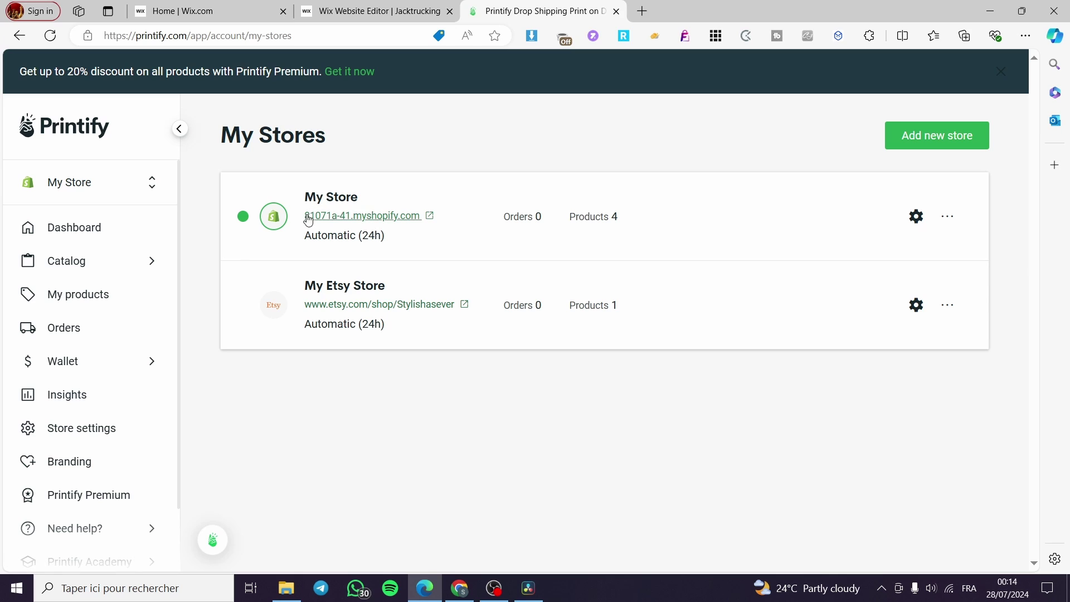
# Add a new Wix store to the Printify account, selecting the published Jacktrucking site and agreeing to add Printify to it
pyautogui.click(123, 185)
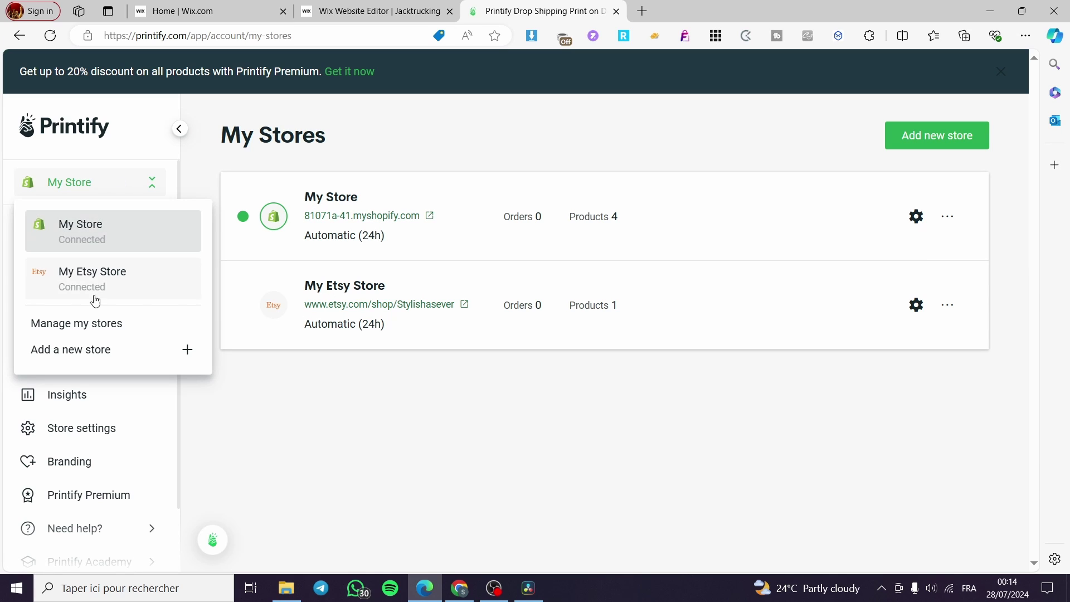
pyautogui.click(51, 352)
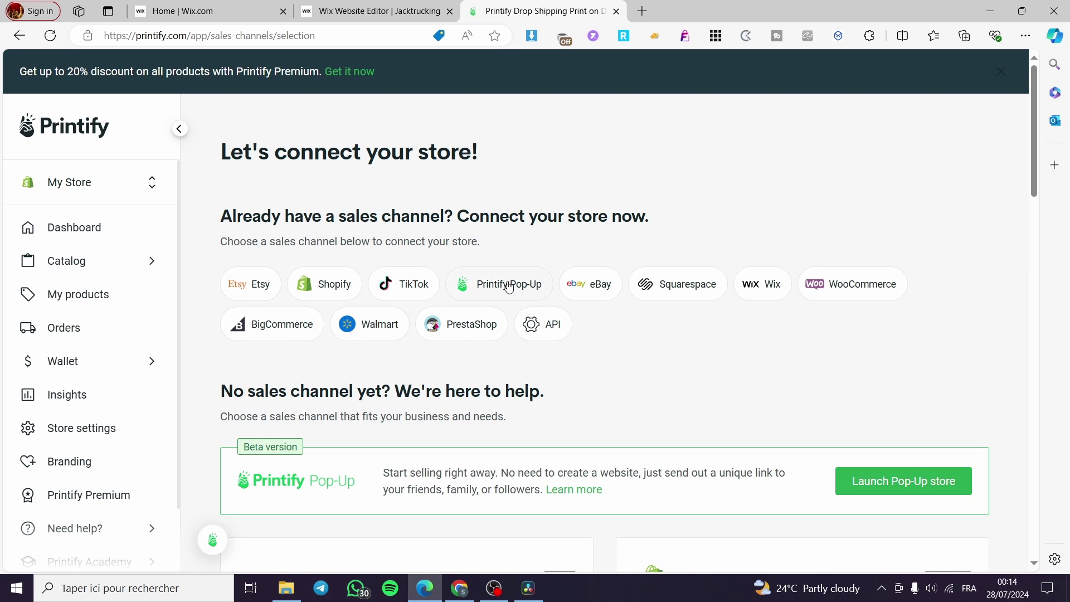
pyautogui.click(779, 288)
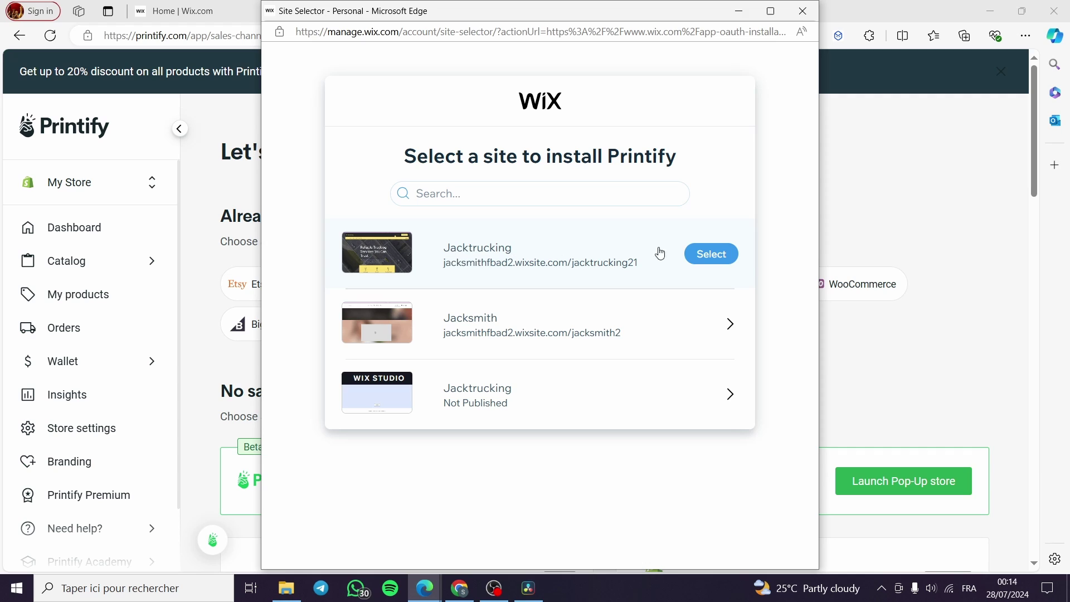
pyautogui.click(713, 255)
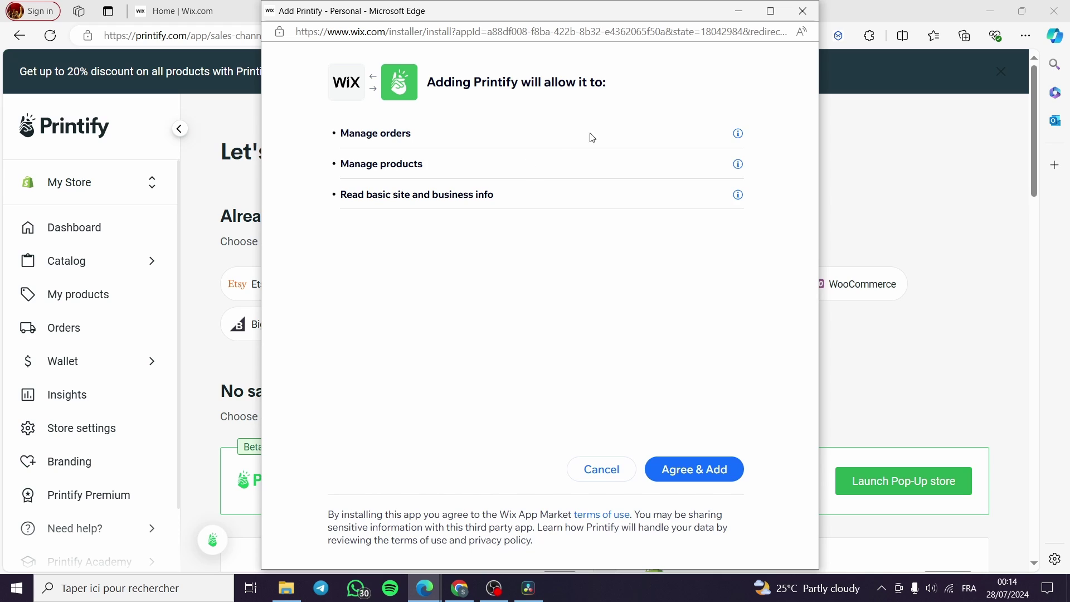
pyautogui.click(677, 469)
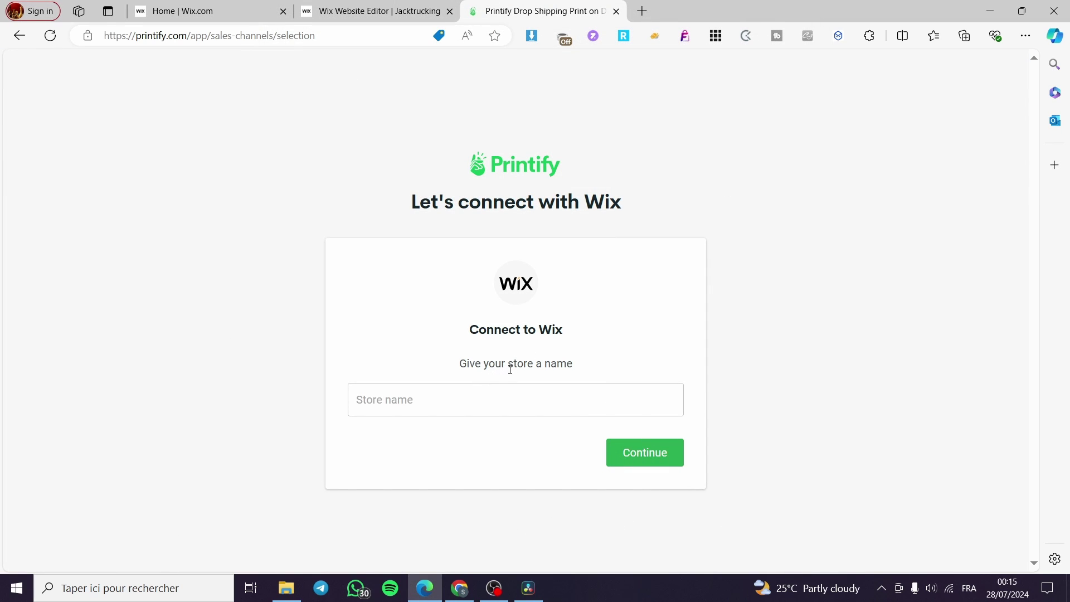
# Name the connected Wix store "trucking products", continue, and dismiss the confirmation message
pyautogui.click(493, 399)
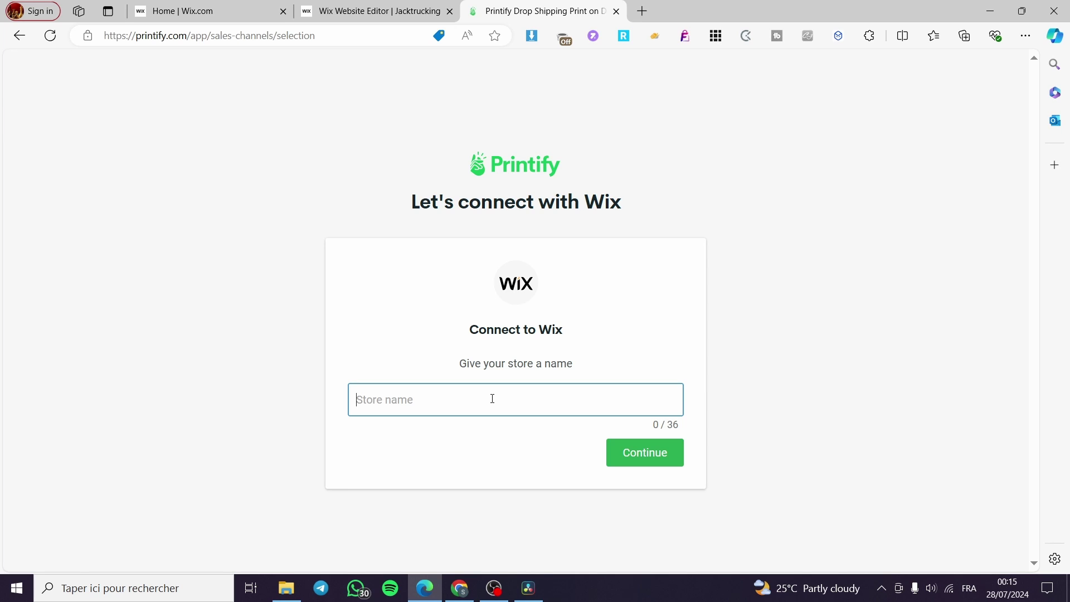
pyautogui.write('trucking produ')
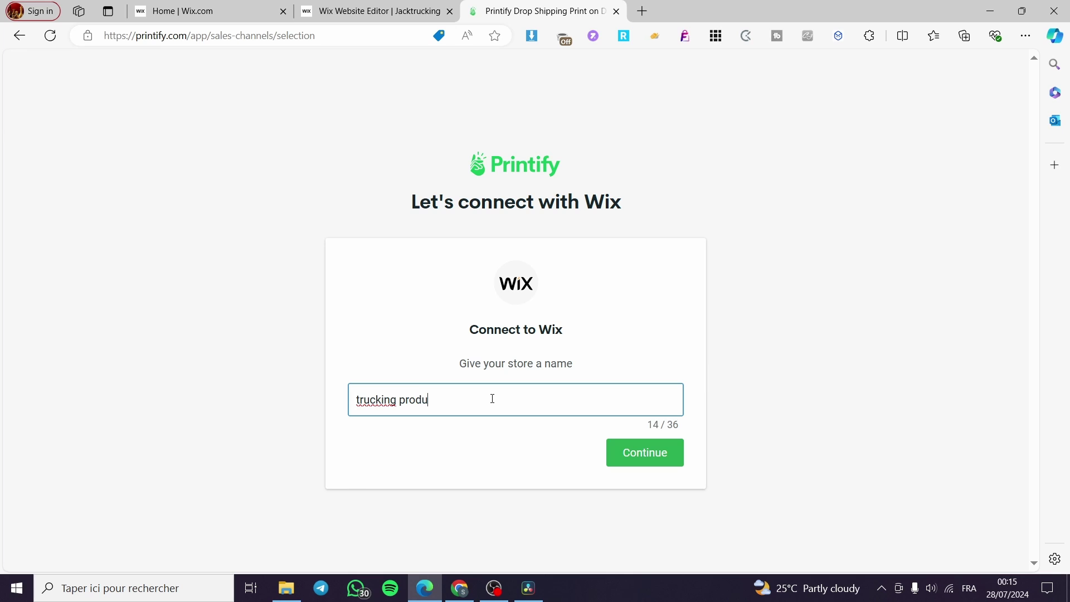
pyautogui.write('cts')
pyautogui.click(645, 456)
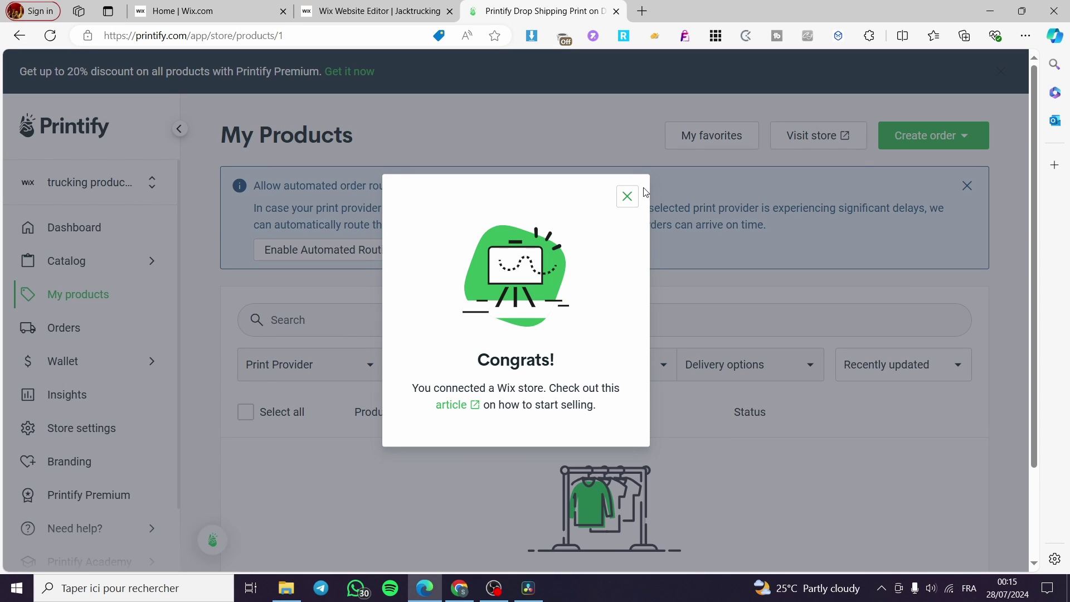
pyautogui.click(629, 198)
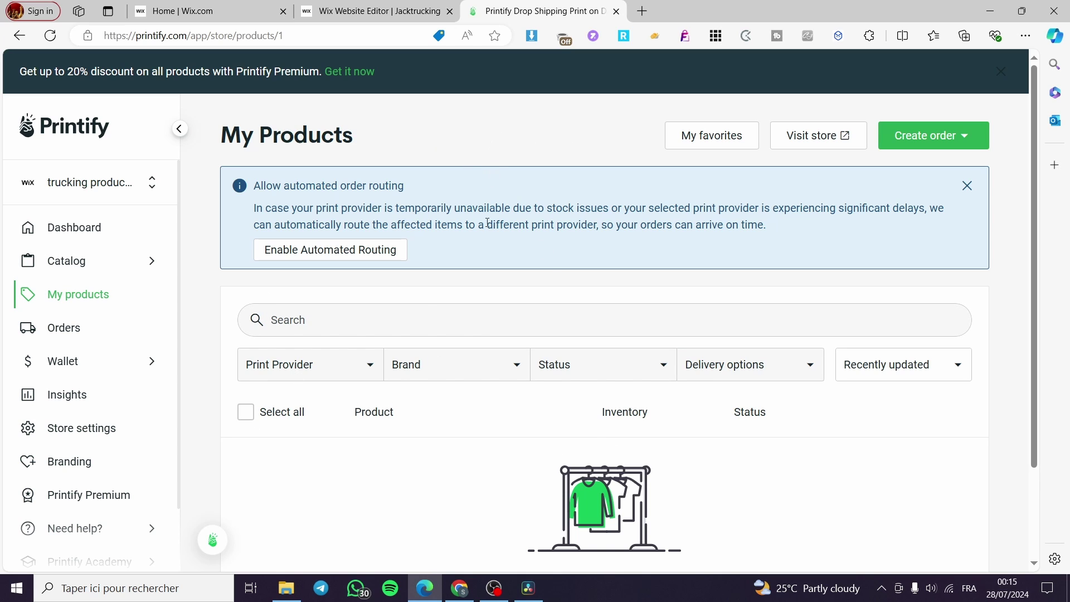
# Switch to the Wix Website Editor, review the Wix Stores setup options and open the store's product list through adding a first product
pyautogui.click(370, 10)
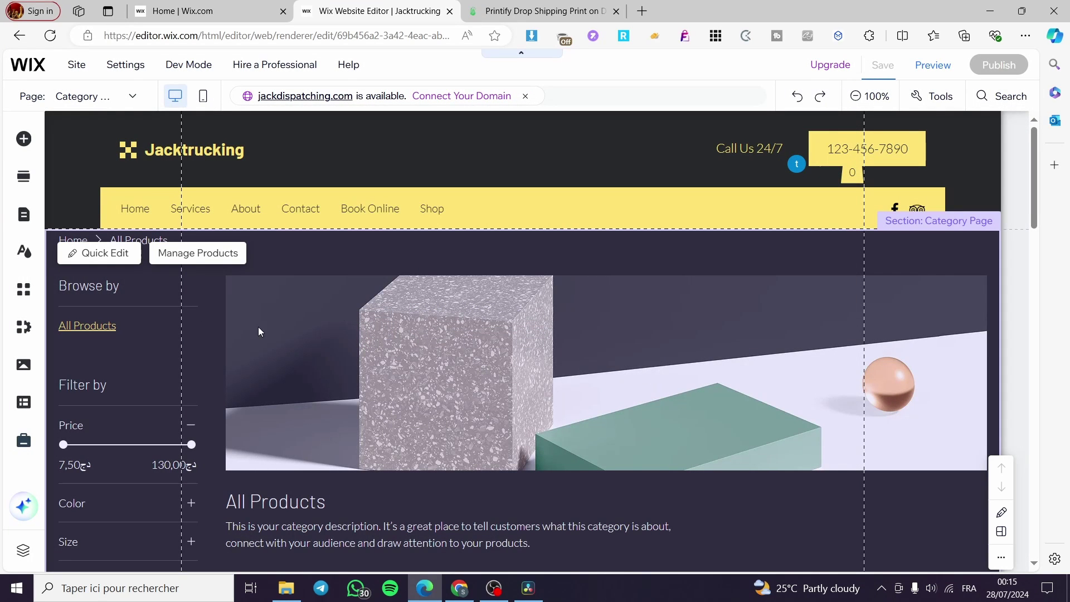
pyautogui.scroll(-5, 258, 332)
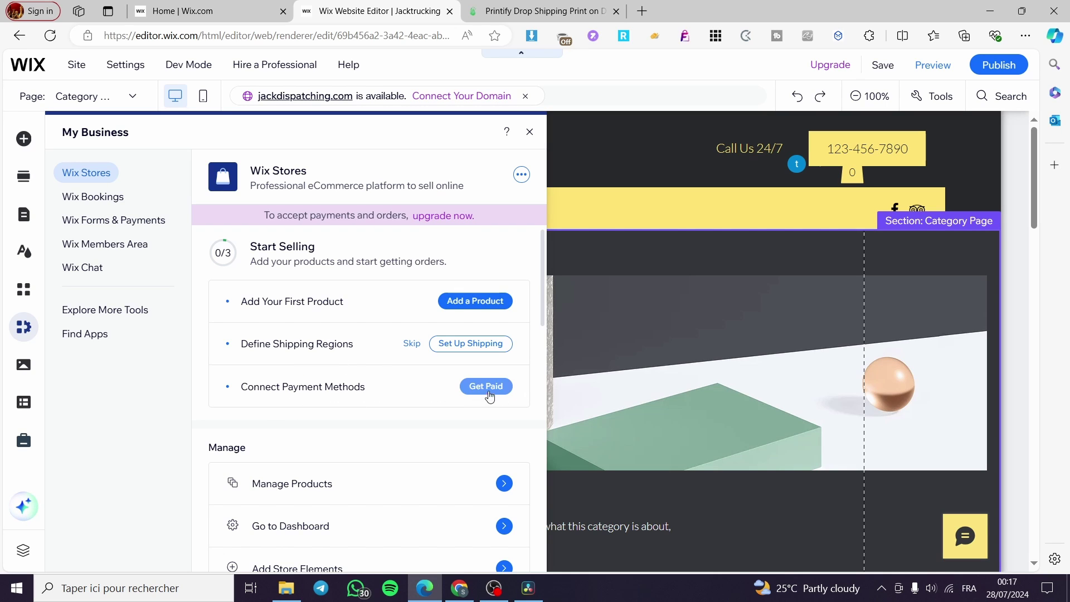
pyautogui.scroll(-1, 422, 305)
pyautogui.scroll(-3, 415, 323)
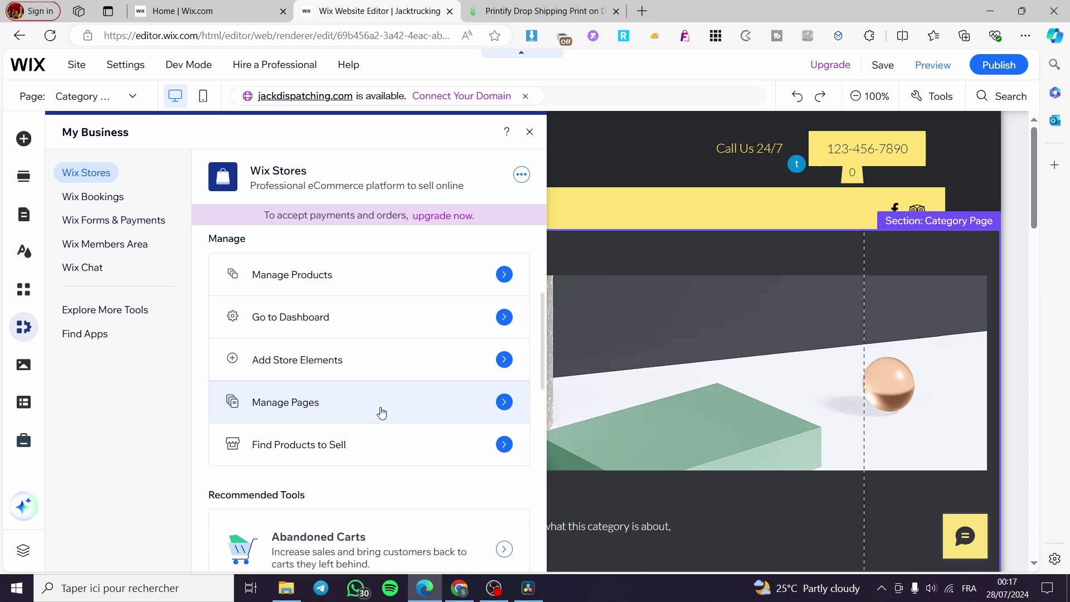
pyautogui.scroll(4, 457, 335)
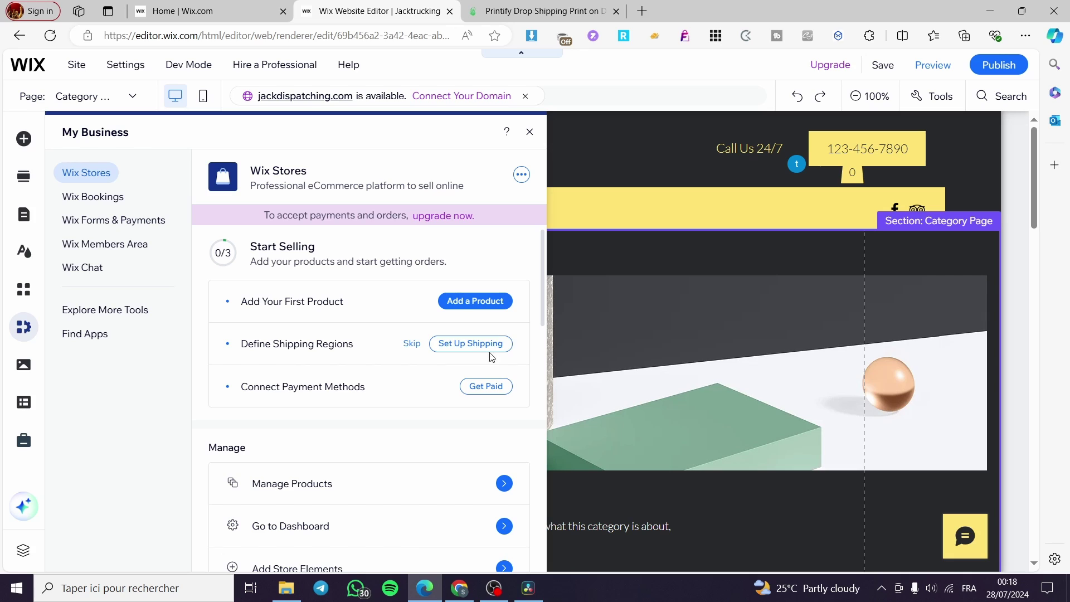
pyautogui.click(490, 301)
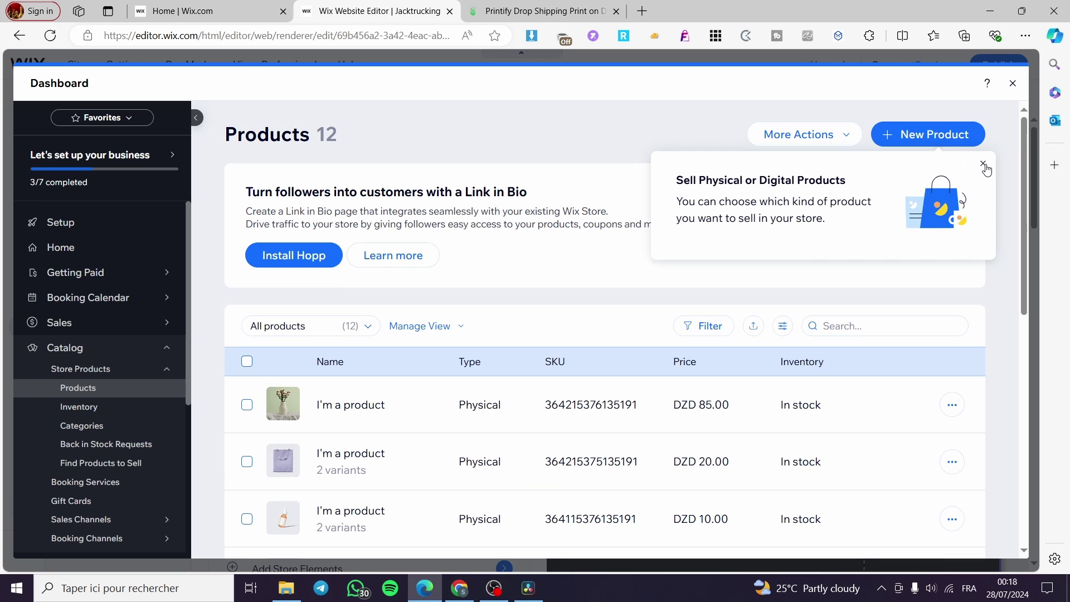
pyautogui.click(983, 163)
# Look through the store's existing products and choose to import multiple products
pyautogui.scroll(-10, 571, 427)
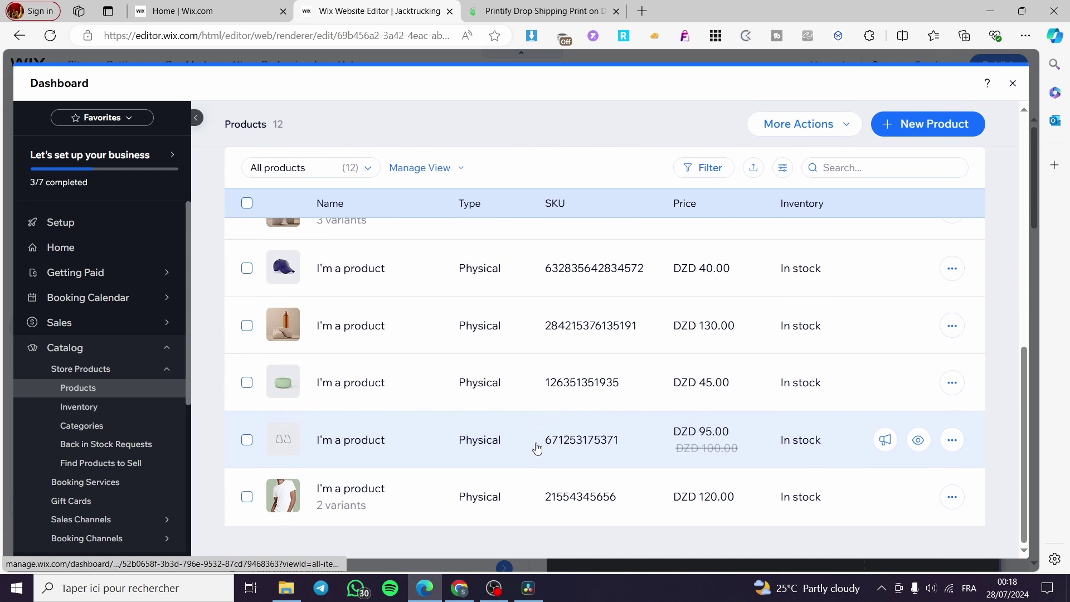
pyautogui.scroll(3, 535, 445)
pyautogui.scroll(-4, 537, 440)
pyautogui.scroll(5, 536, 440)
pyautogui.scroll(-1, 536, 440)
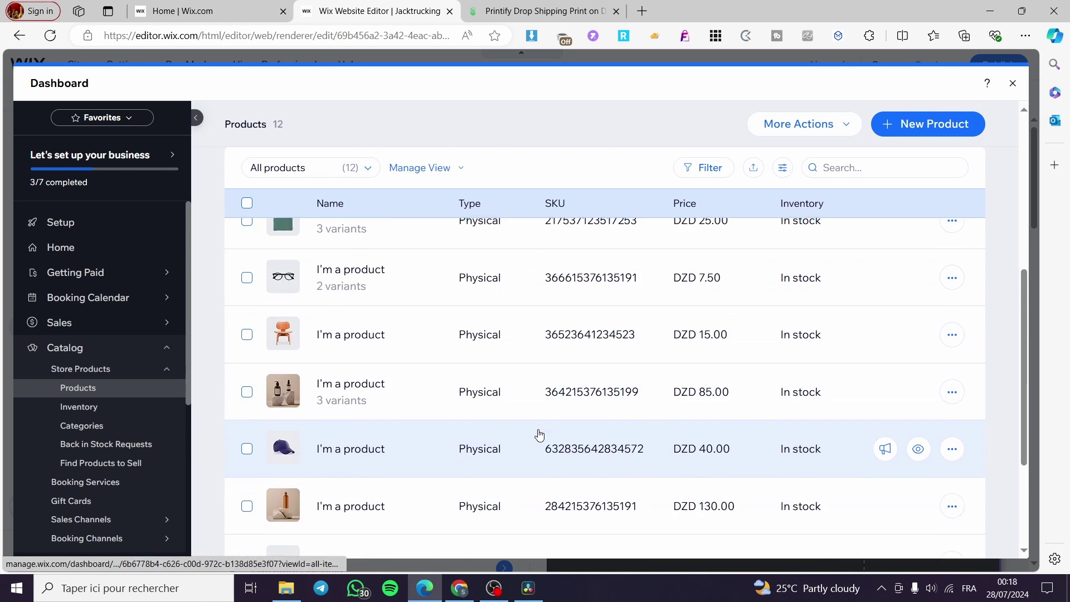
pyautogui.scroll(6, 538, 435)
pyautogui.scroll(1, 540, 428)
pyautogui.click(835, 134)
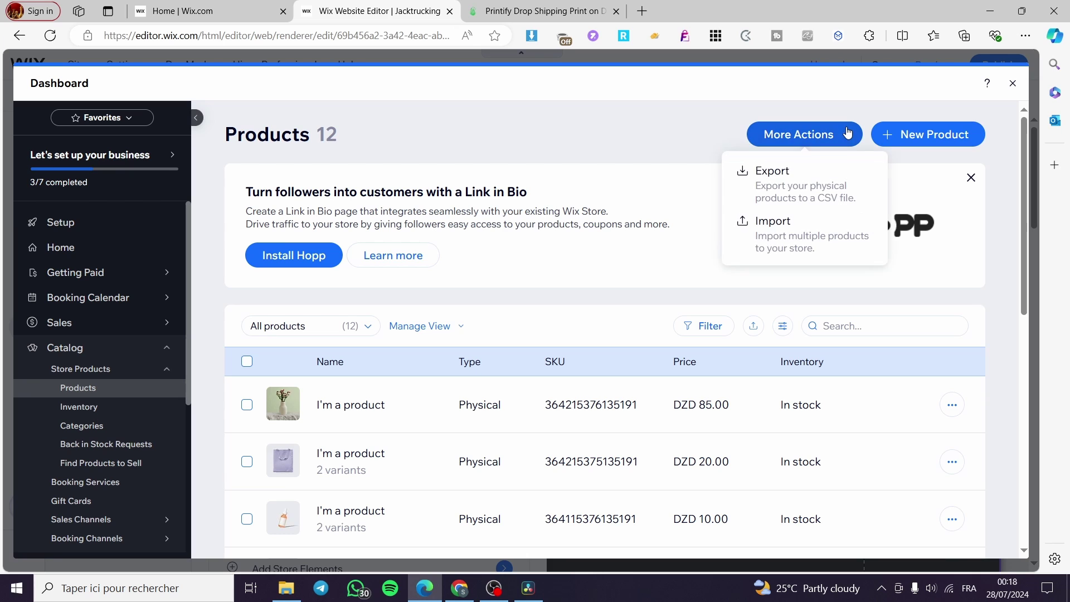
pyautogui.click(772, 229)
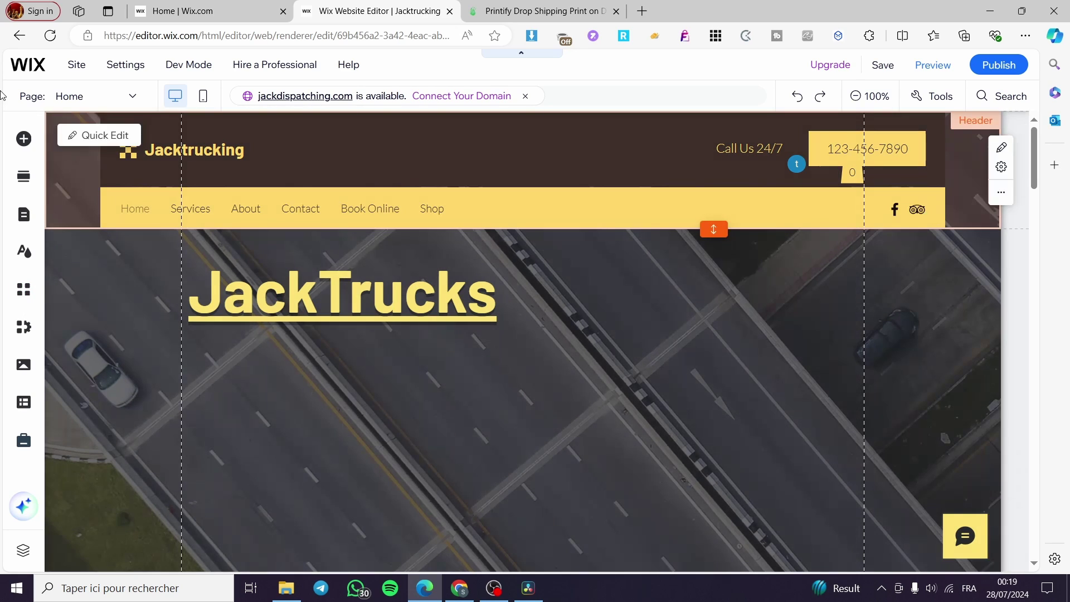
# Search the Wix App Market for "printify" and open the Printify app installed on the site
pyautogui.moveTo(29, 75)
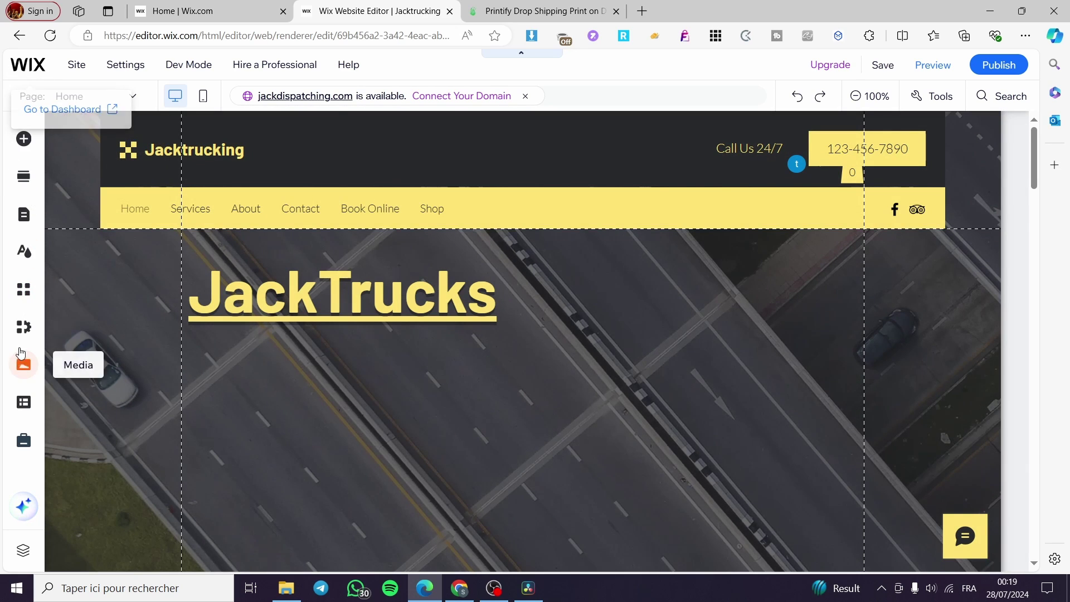
pyautogui.click(23, 289)
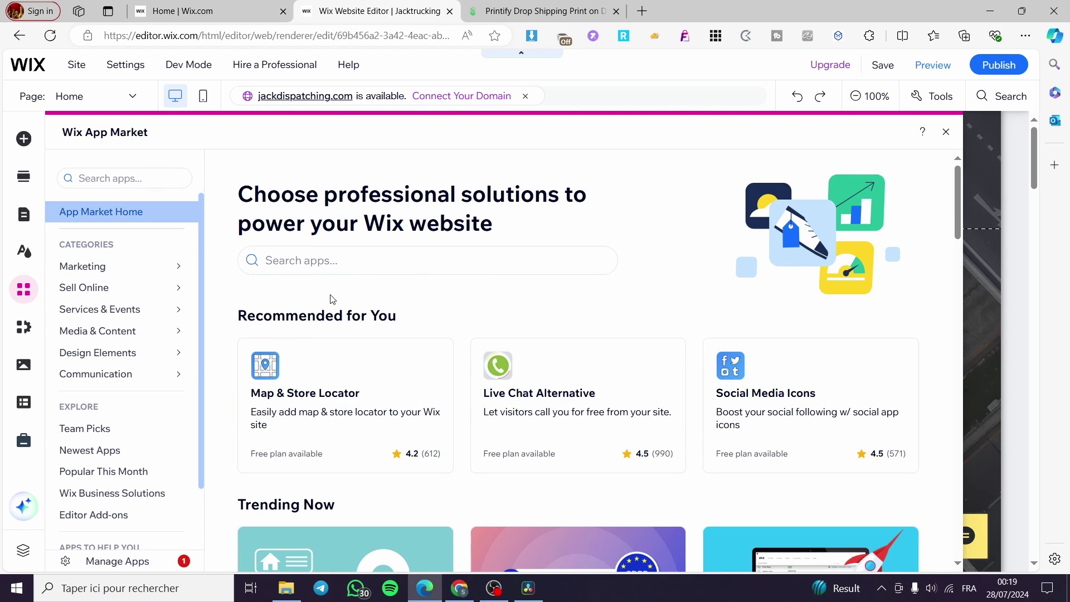
pyautogui.click(123, 178)
pyautogui.write('p')
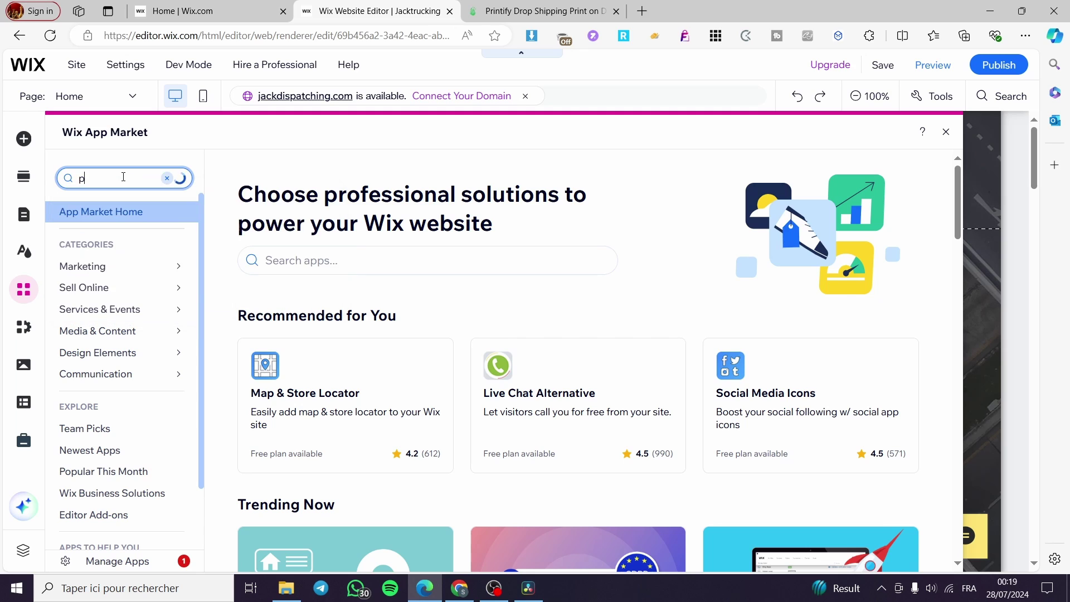
pyautogui.write('rintify')
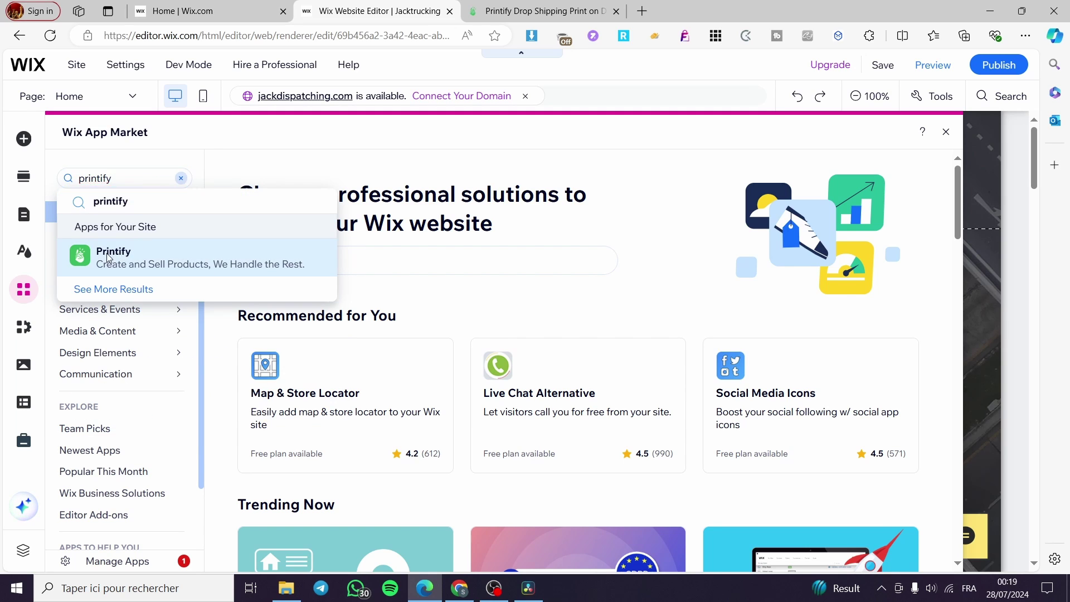
pyautogui.click(106, 253)
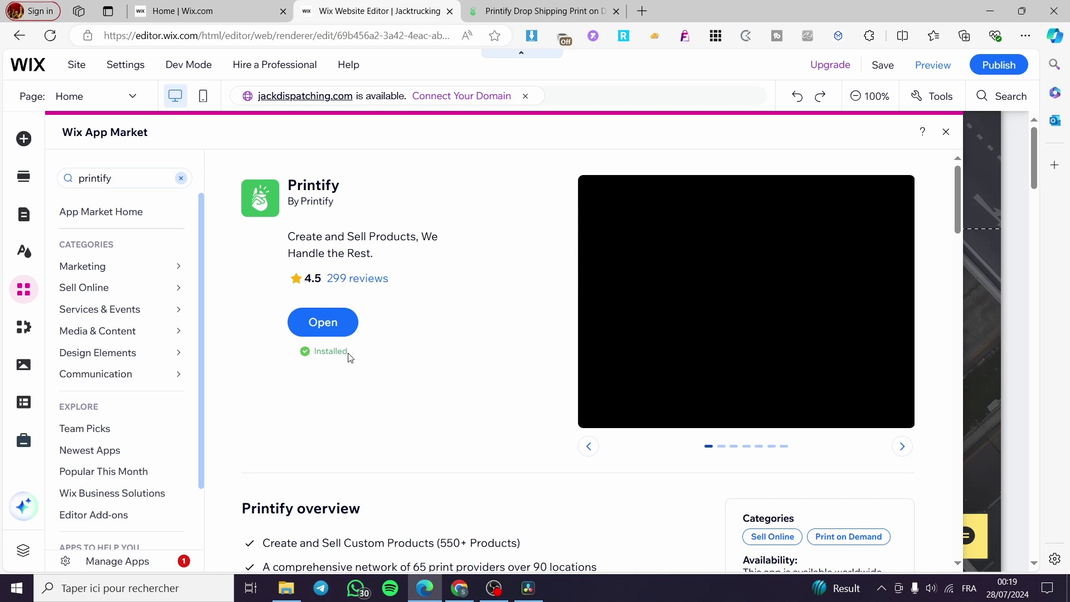
pyautogui.click(329, 326)
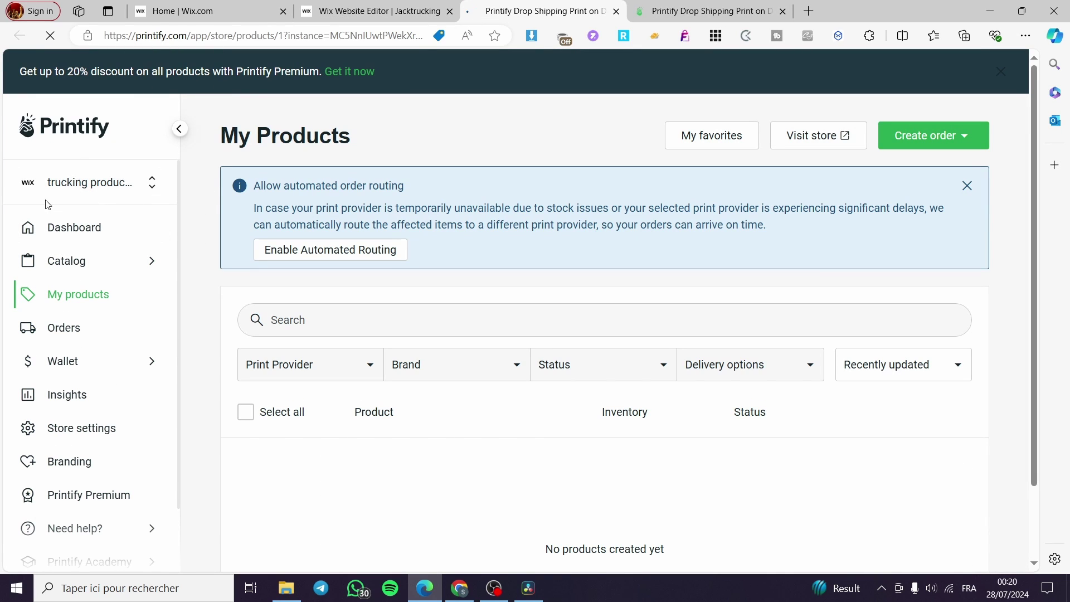
# Close the App Market in the Website Editor and return to the Printify page of the connected Wix store
pyautogui.click(393, 10)
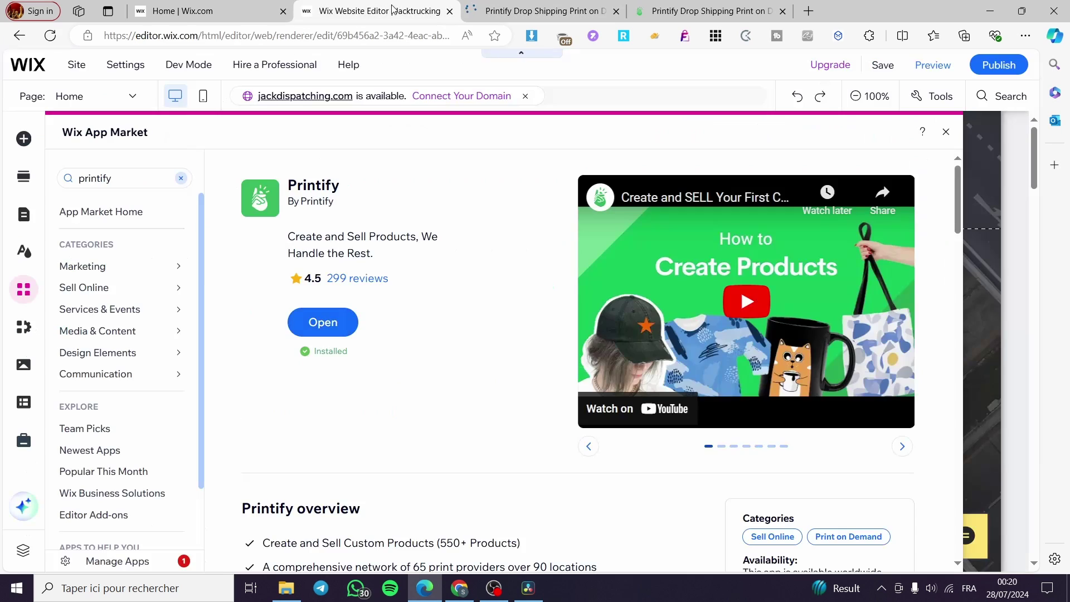
pyautogui.click(450, 11)
pyautogui.click(640, 111)
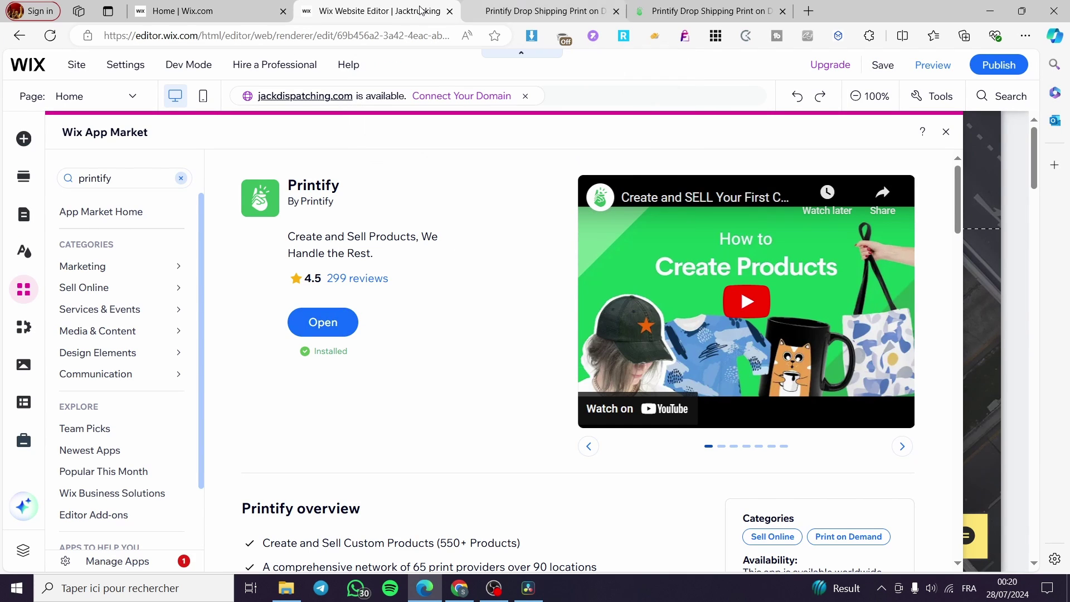
pyautogui.click(946, 132)
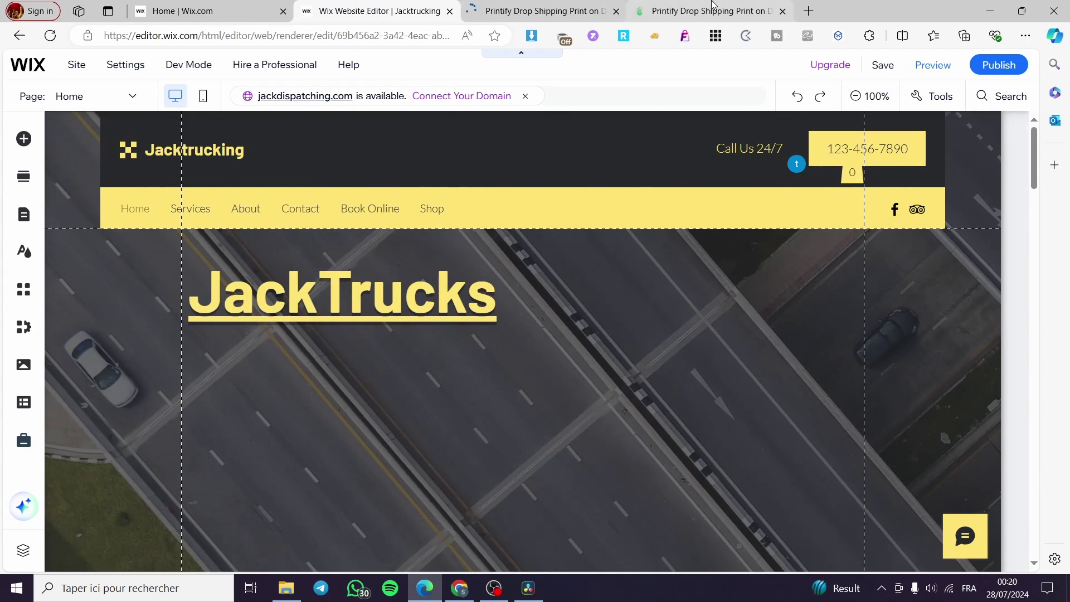
pyautogui.click(545, 16)
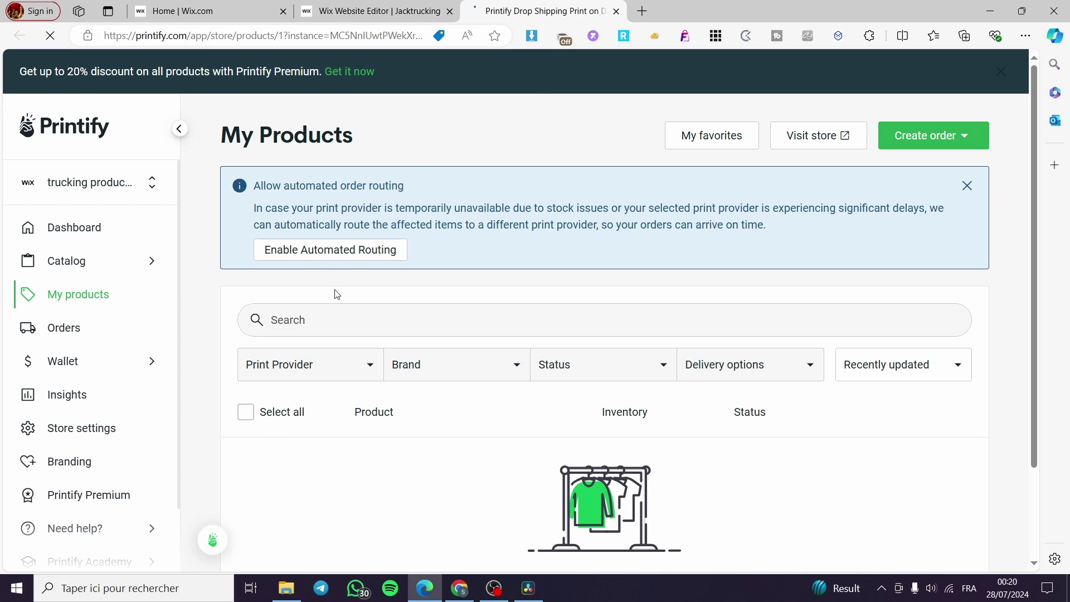
# Open the Unisex Heavy Cotton Tee (Gildan 5000) from the men's T-shirts in the Printify catalog
pyautogui.click(79, 229)
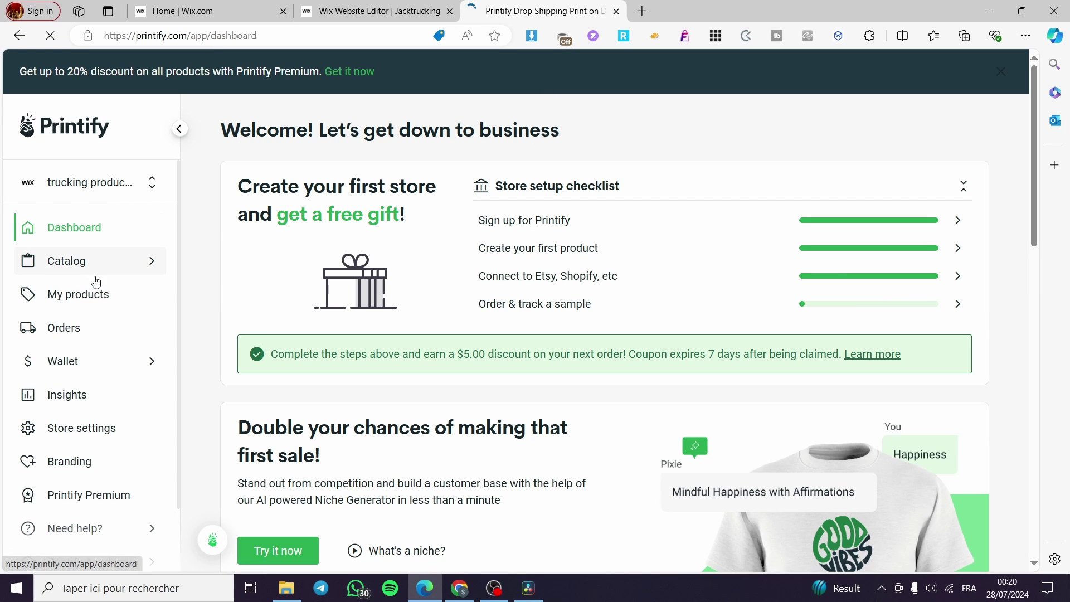
pyautogui.moveTo(82, 268)
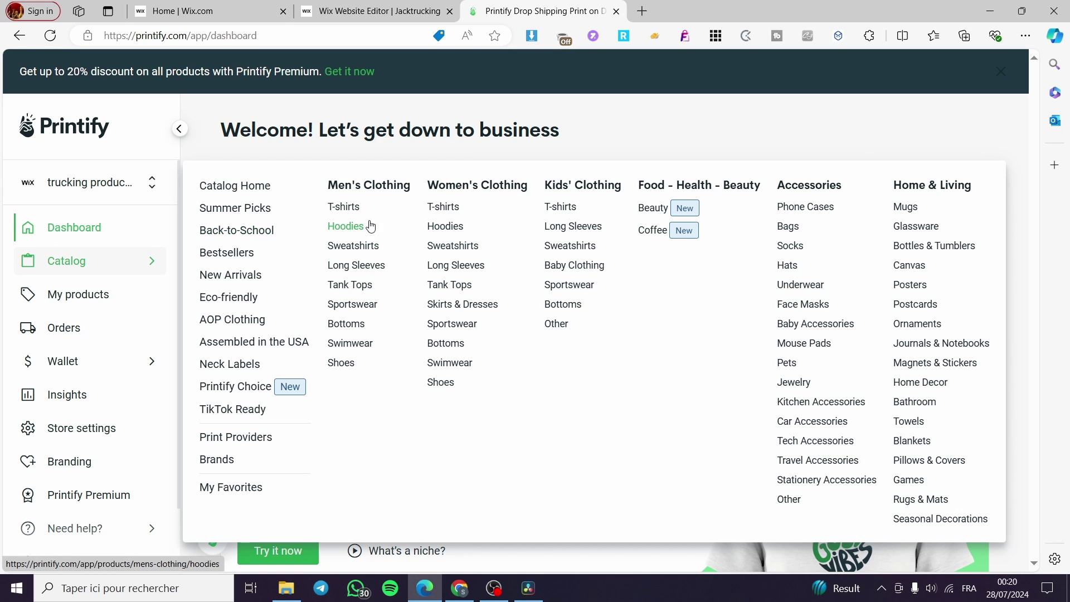
pyautogui.click(346, 208)
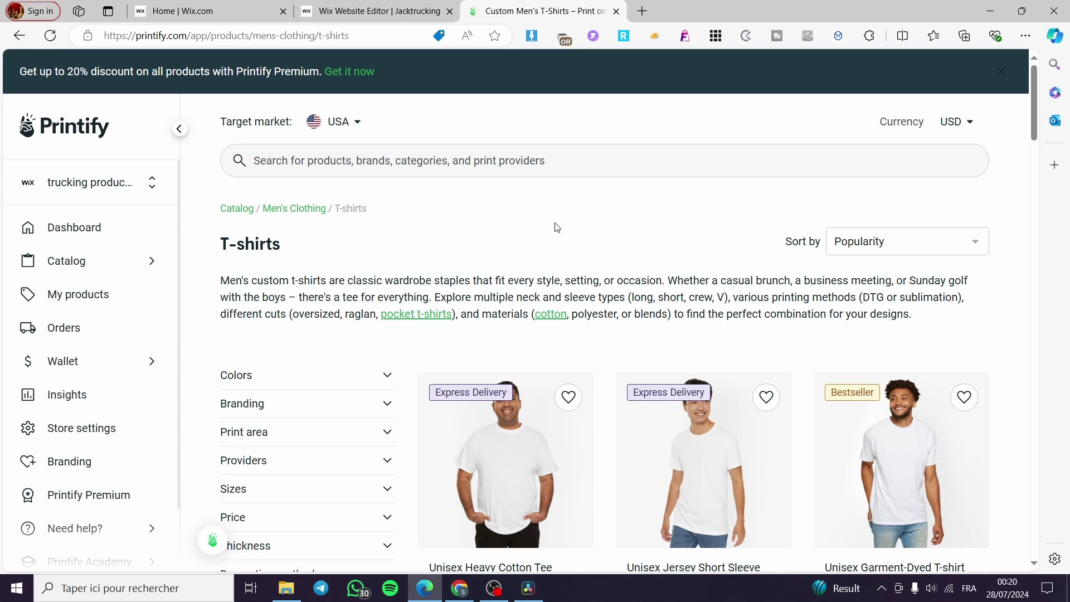
pyautogui.scroll(-3, 549, 228)
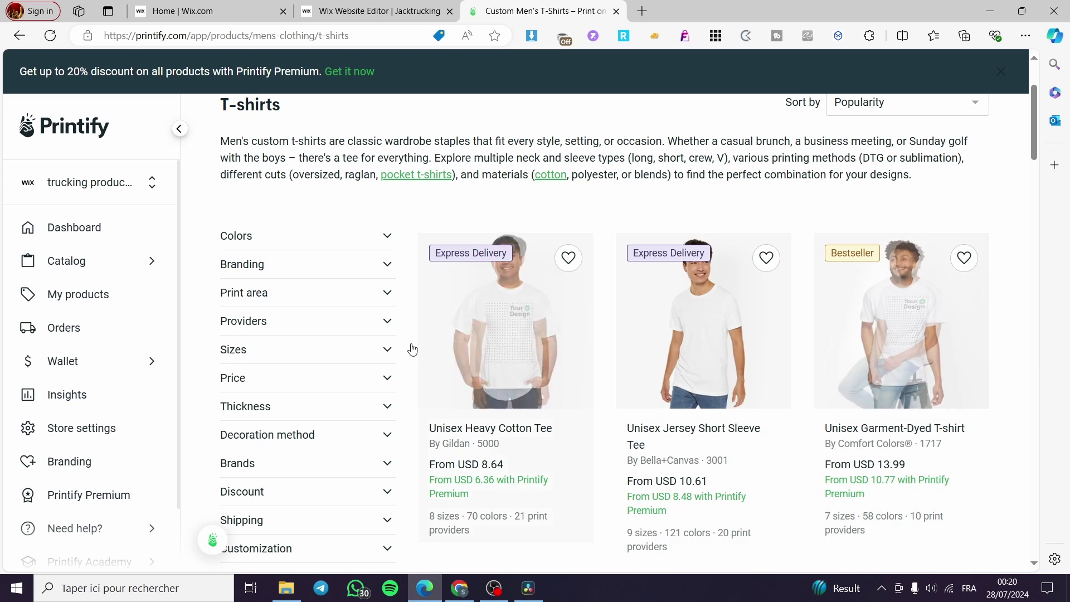
pyautogui.click(492, 322)
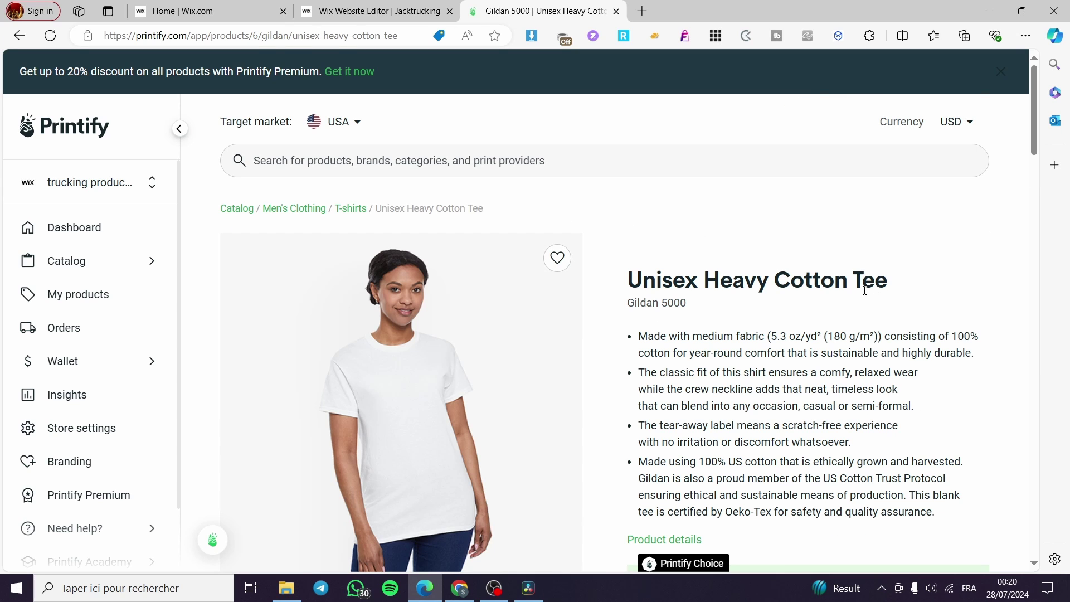
# Review the Unisex Heavy Cotton Tee's product details and start designing it with the Printify Choice option
pyautogui.scroll(-1, 681, 258)
pyautogui.scroll(-2, 691, 284)
pyautogui.scroll(4, 709, 318)
pyautogui.scroll(-1, 613, 259)
pyautogui.moveTo(901, 210); pyautogui.dragTo(636, 213)
pyautogui.click(637, 213)
pyautogui.scroll(-5, 803, 279)
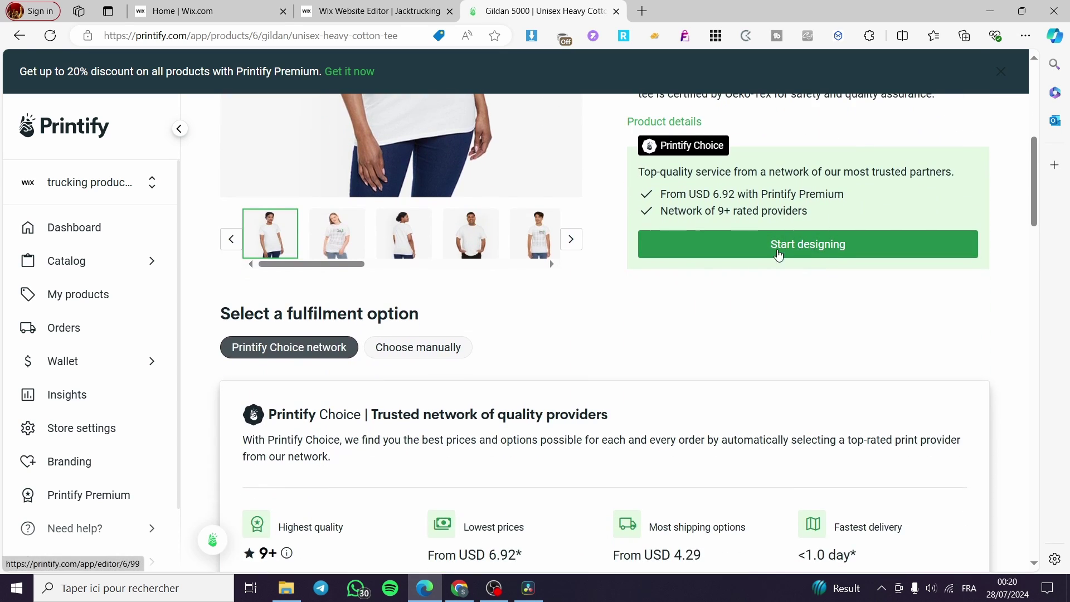
pyautogui.click(798, 253)
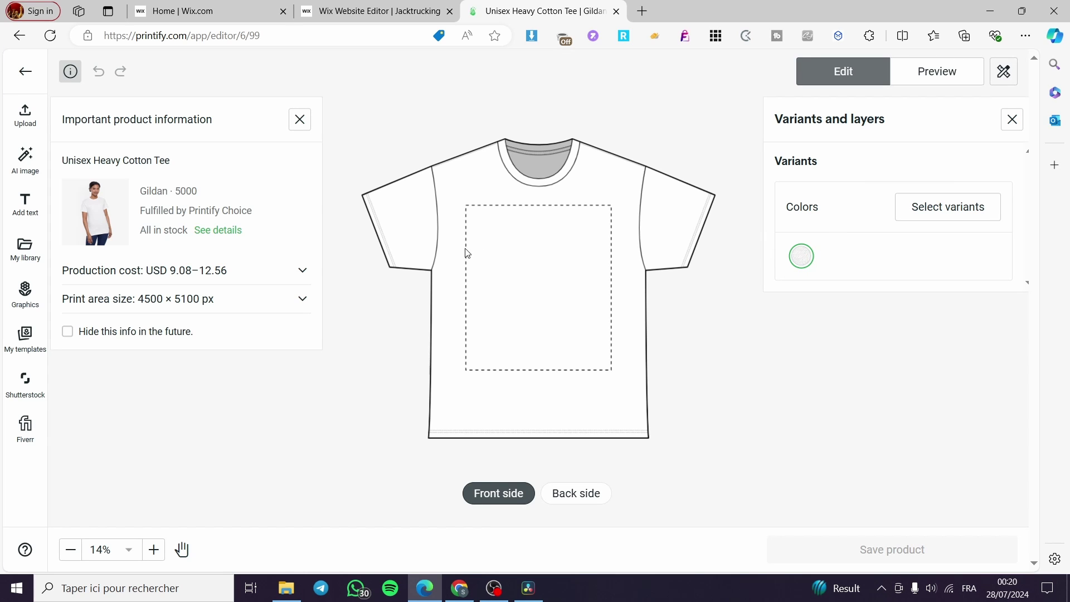
pyautogui.click(978, 207)
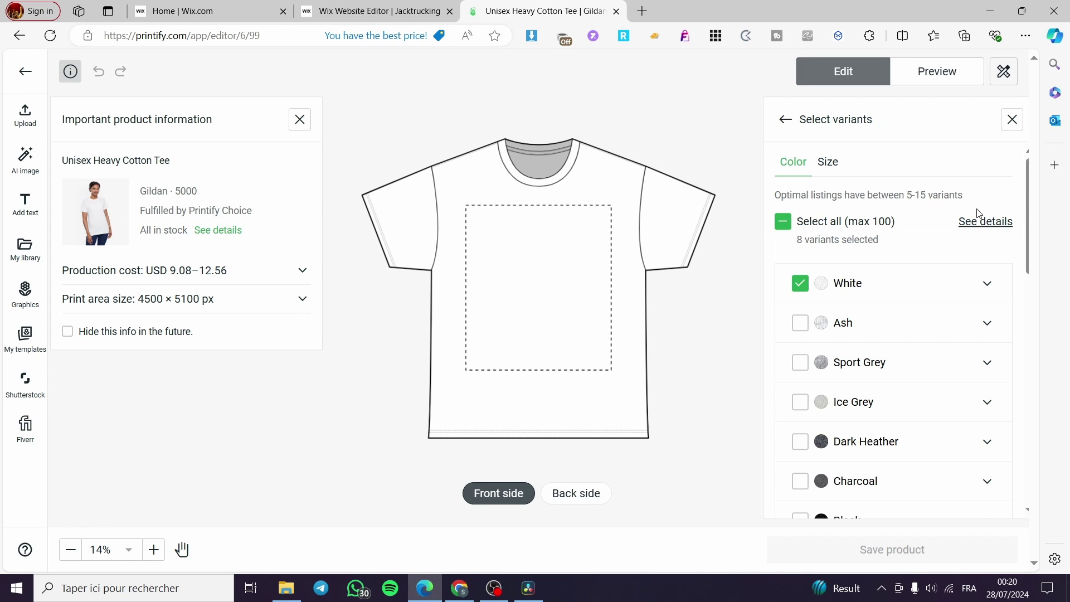
pyautogui.click(1012, 120)
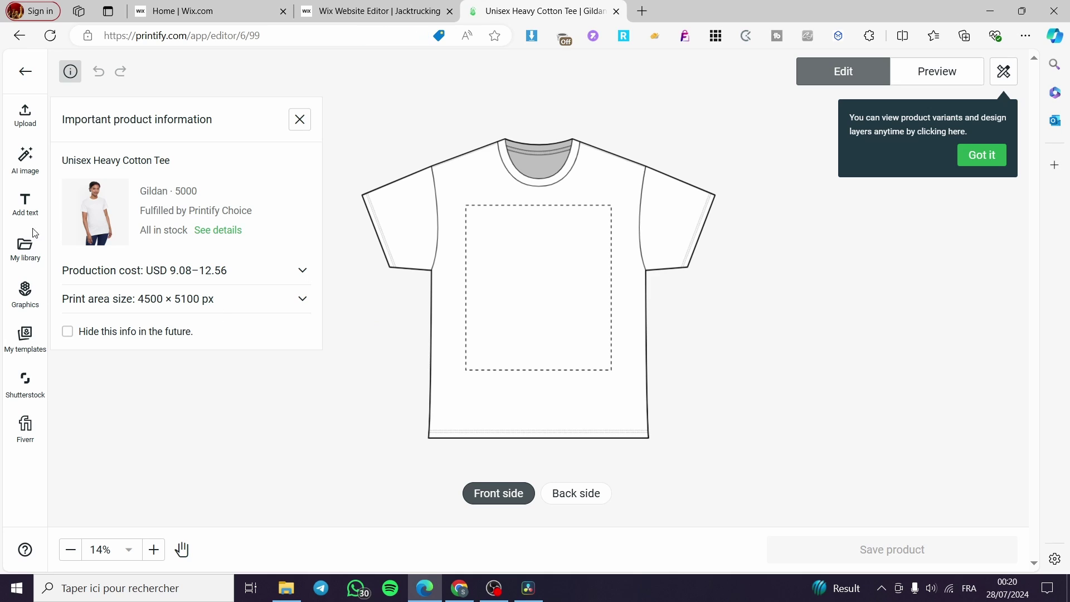
pyautogui.click(23, 116)
pyautogui.click(31, 124)
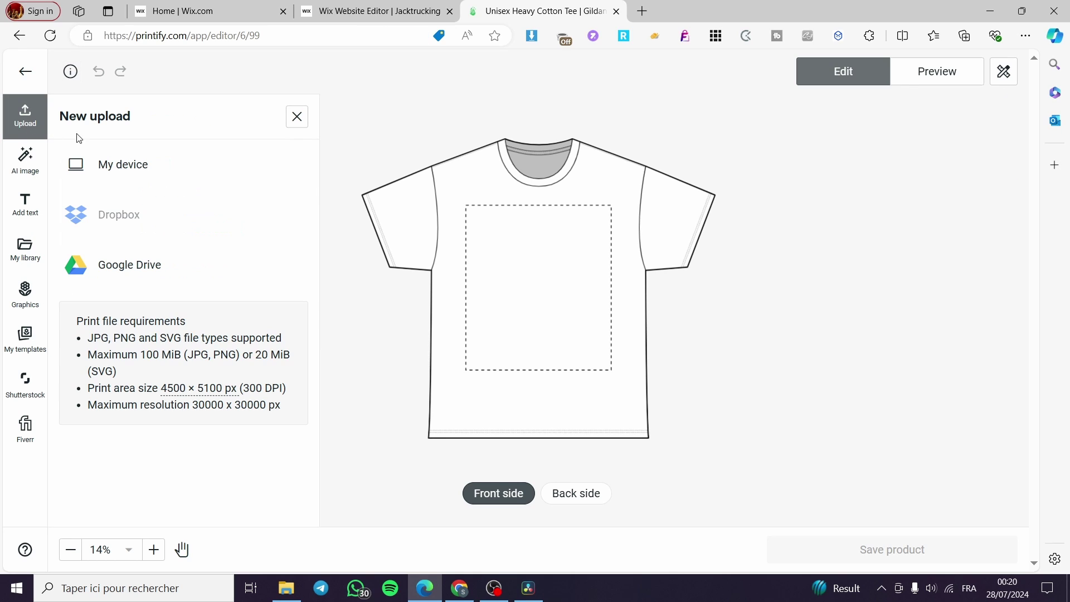
pyautogui.click(162, 169)
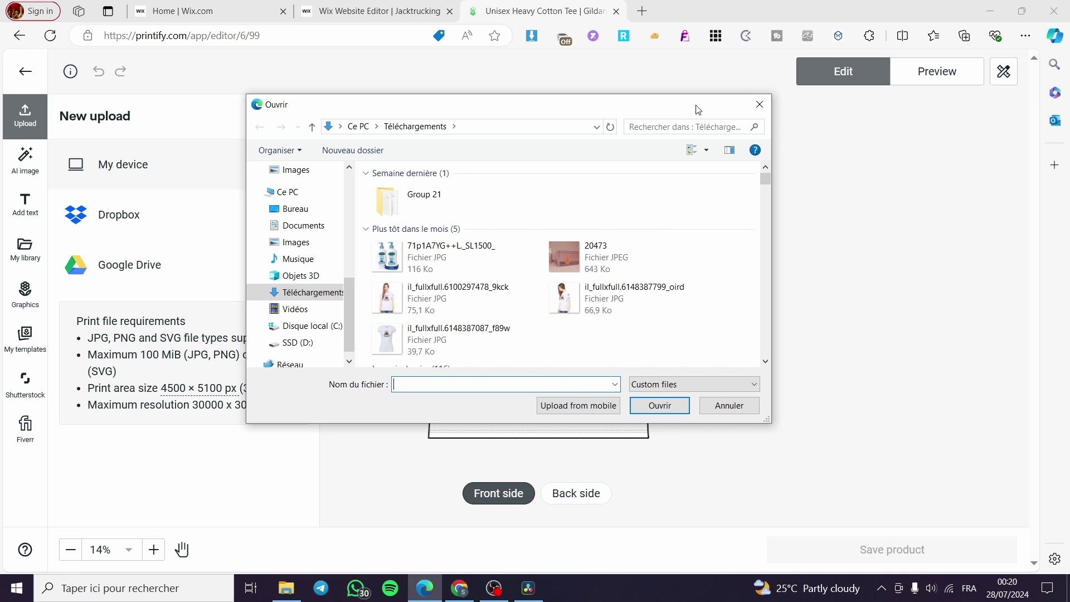
pyautogui.click(760, 98)
# Generate AI images in the Photographic style from the text prompt "trucks"
pyautogui.click(35, 160)
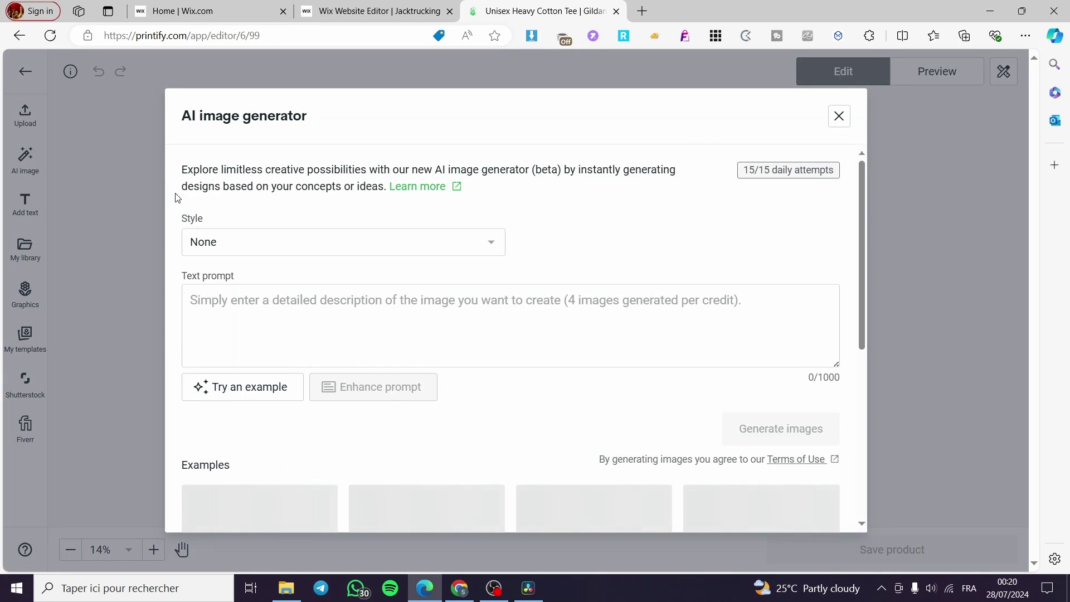
pyautogui.click(277, 241)
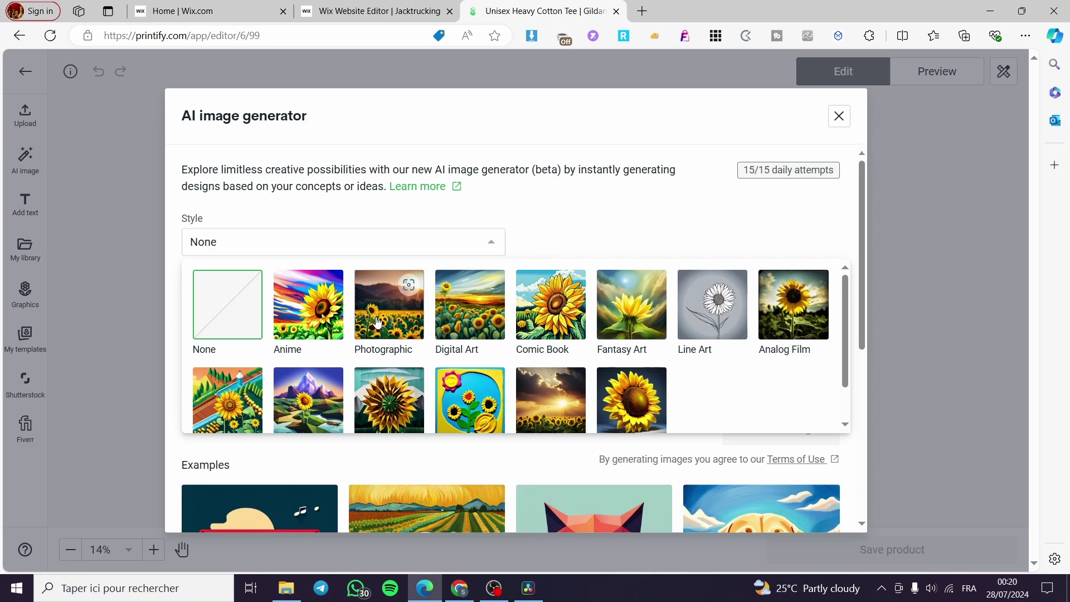
pyautogui.scroll(-2, 377, 322)
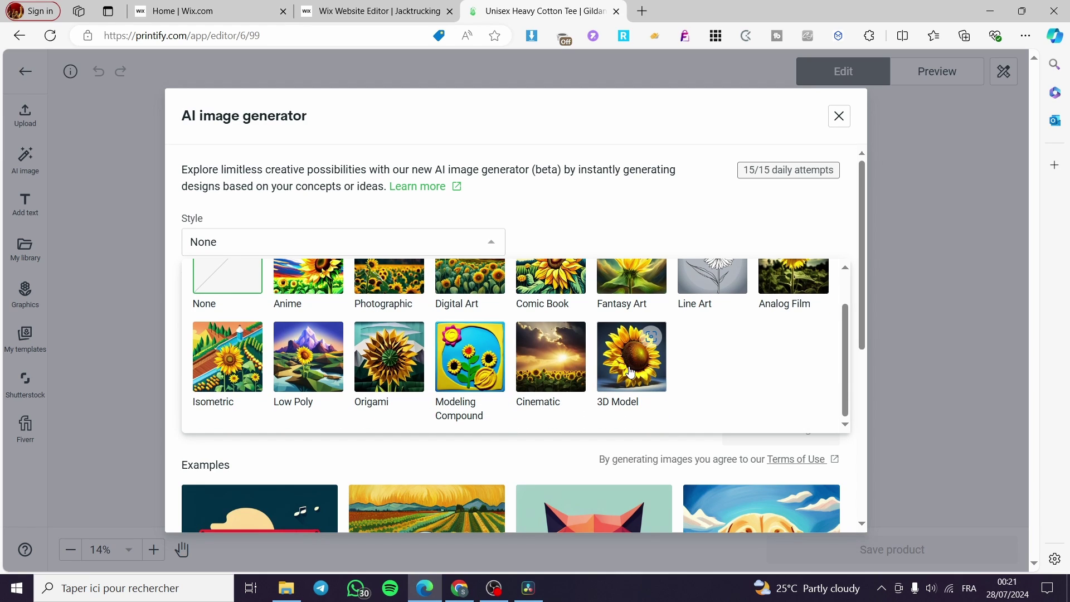
pyautogui.scroll(2, 390, 368)
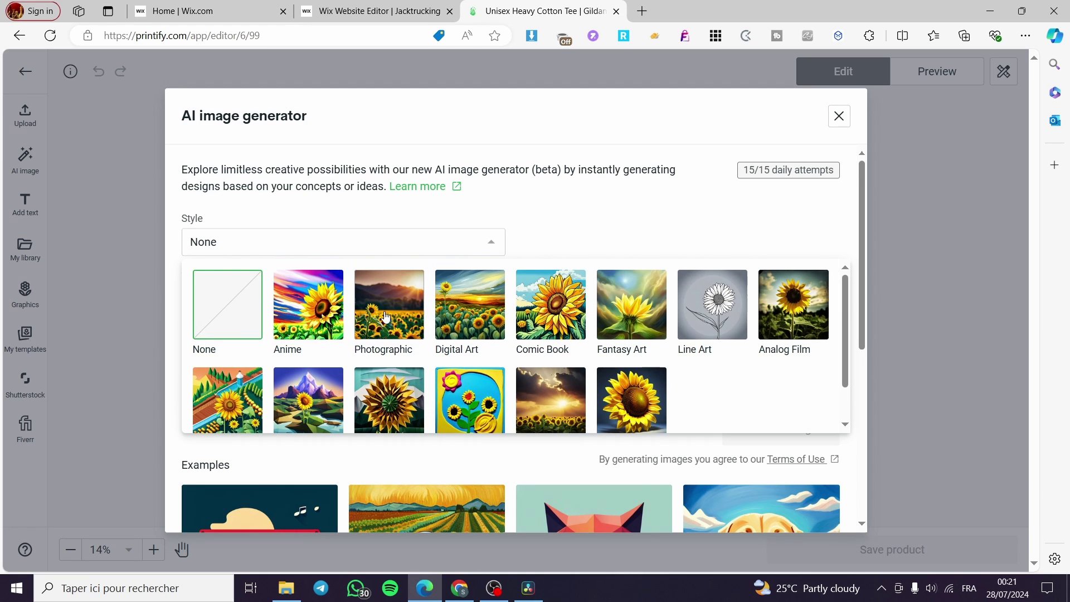
pyautogui.click(401, 281)
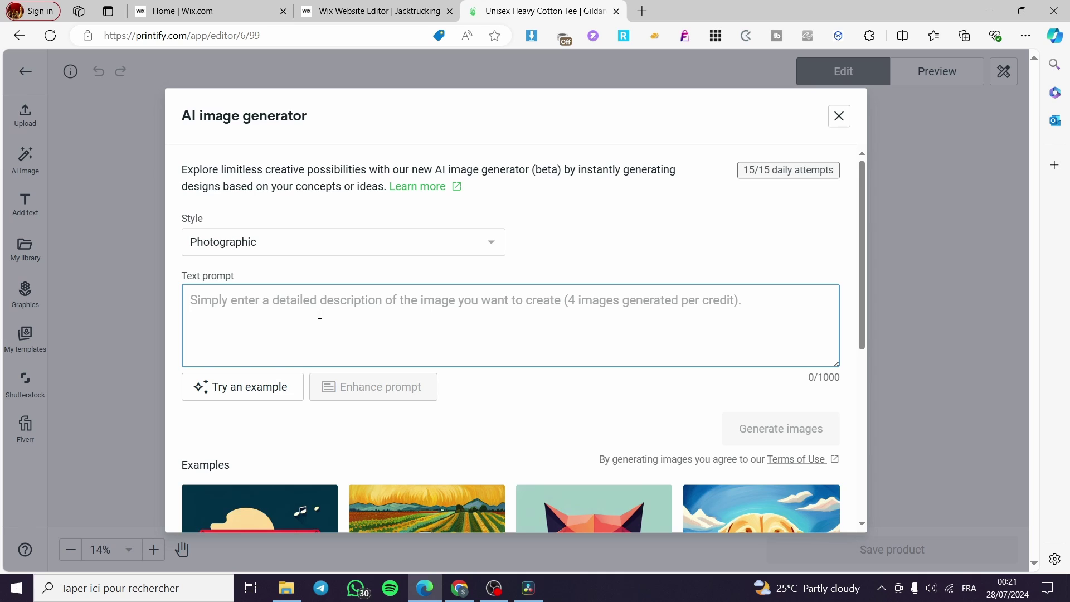
pyautogui.write('trucks')
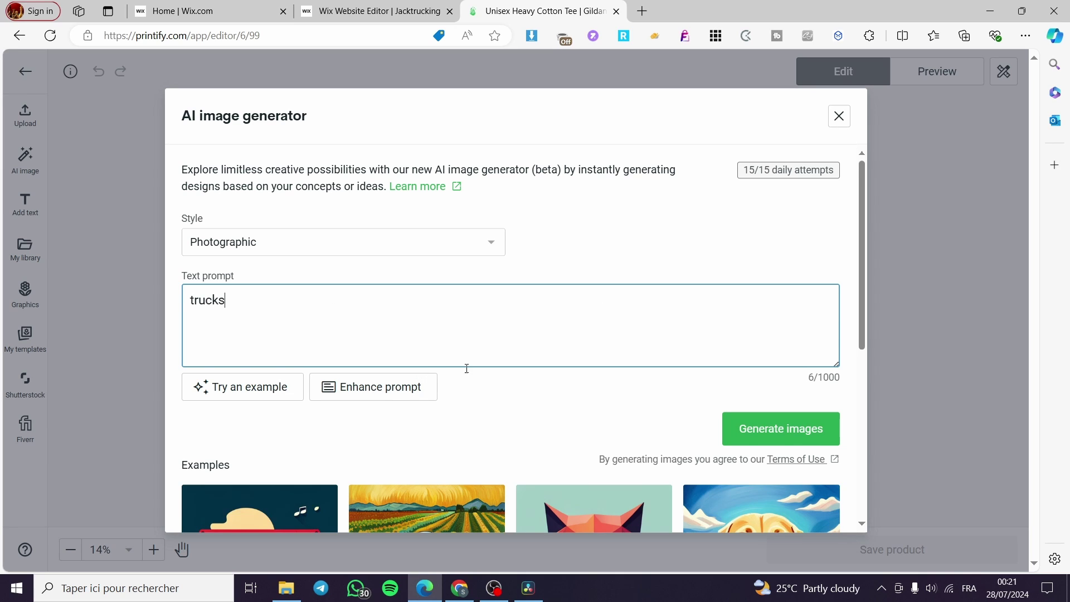
pyautogui.click(789, 434)
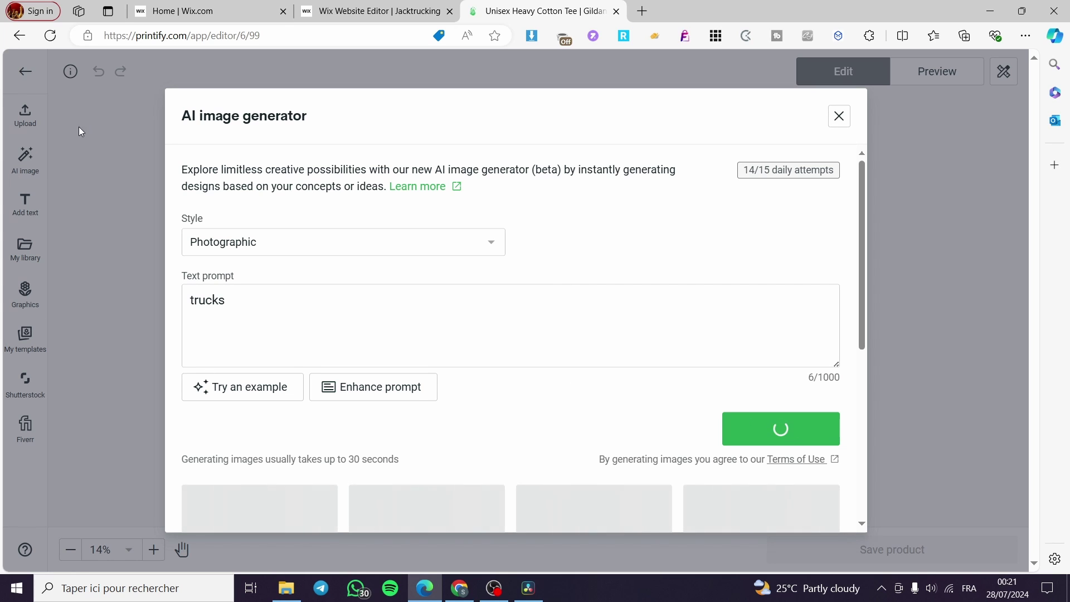
# Examine the newly generated truck images and the history of earlier ones, and close the AI image generator
pyautogui.scroll(-3, 677, 410)
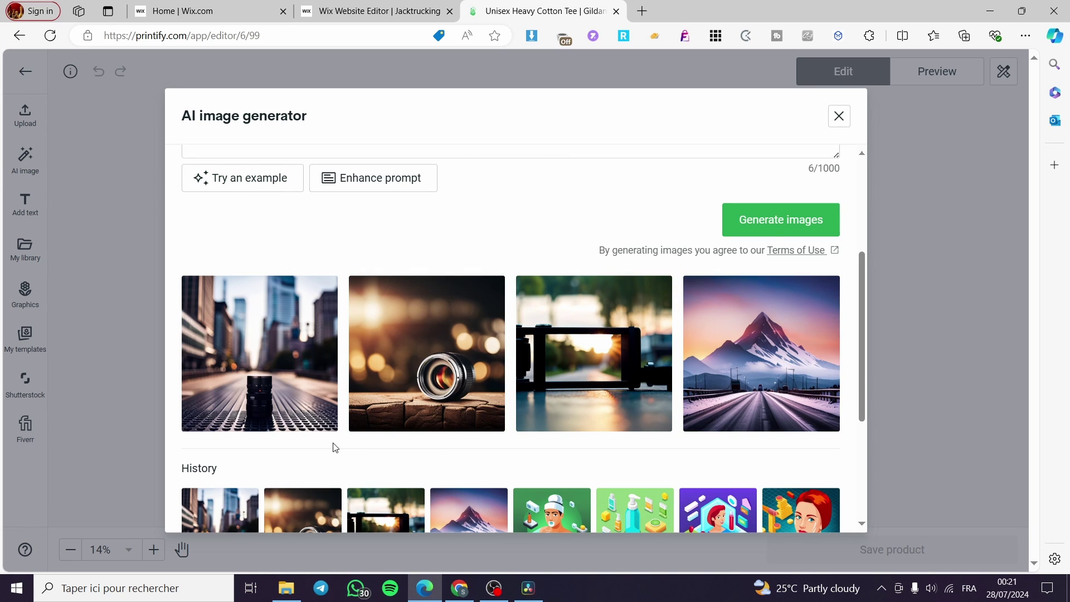
pyautogui.scroll(-3, 332, 446)
pyautogui.scroll(6, 379, 438)
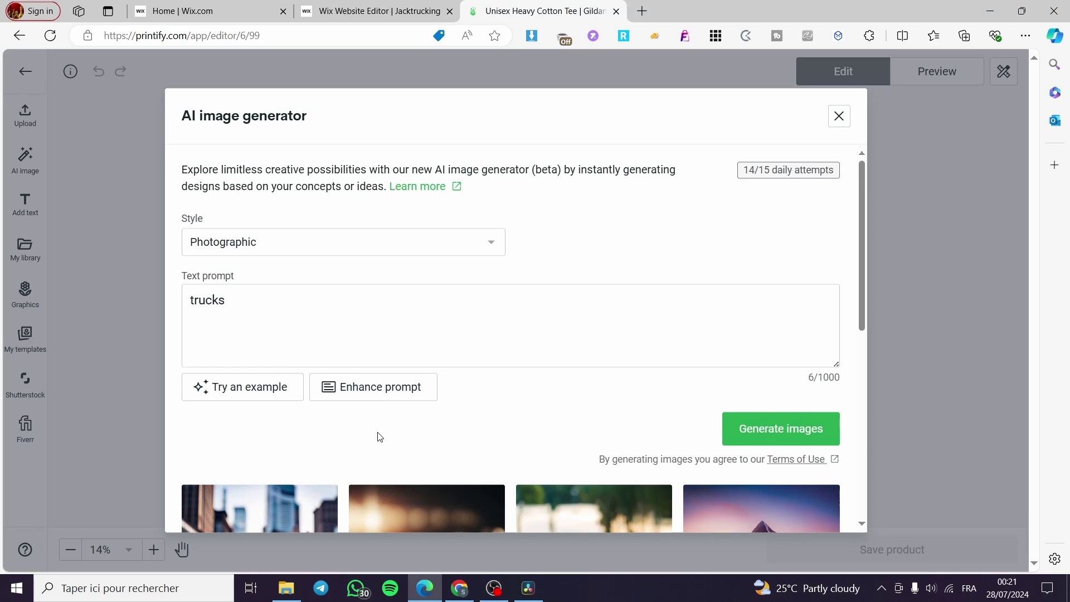
pyautogui.scroll(-2, 273, 340)
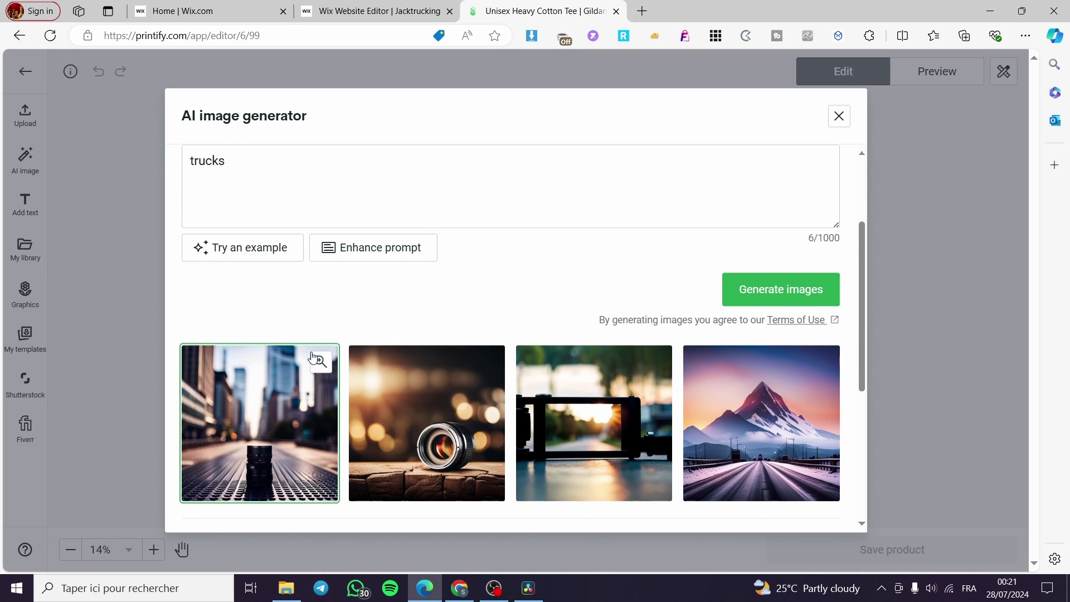
pyautogui.scroll(-1, 334, 368)
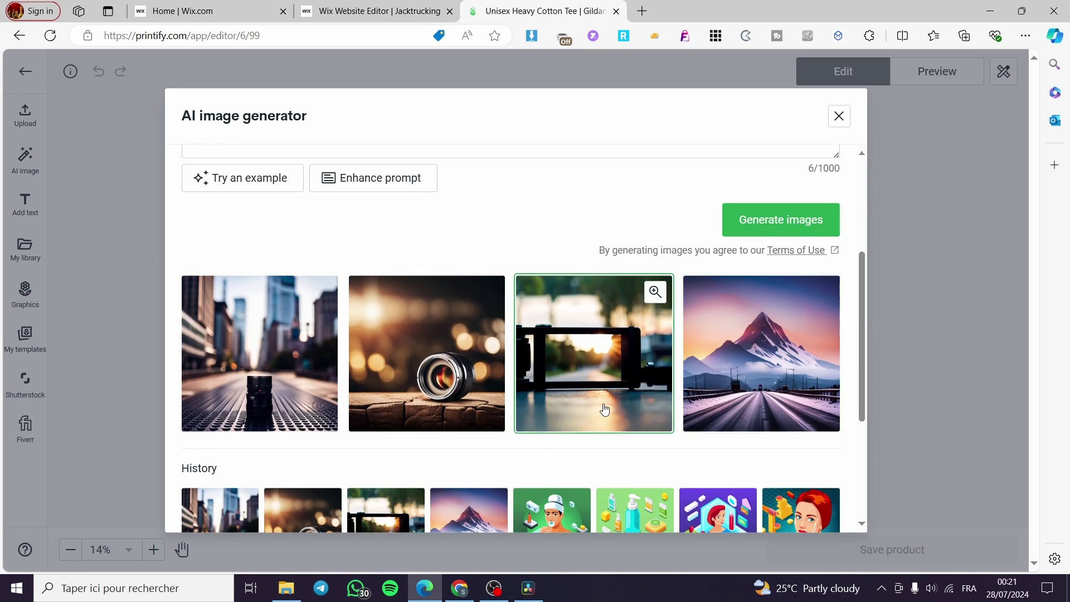
pyautogui.scroll(-3, 605, 409)
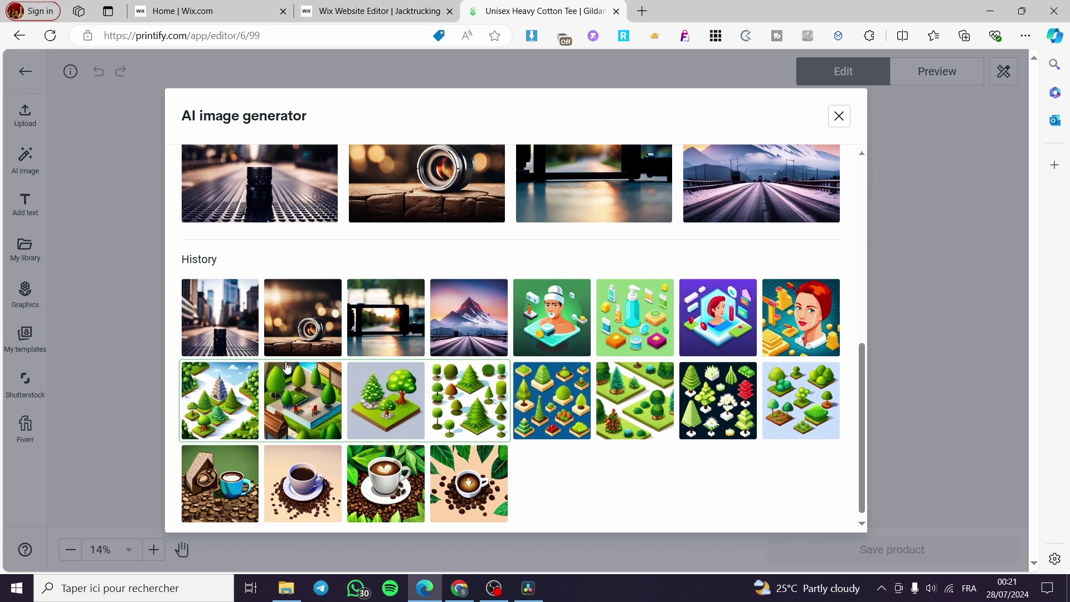
pyautogui.scroll(2, 324, 234)
pyautogui.scroll(3, 809, 299)
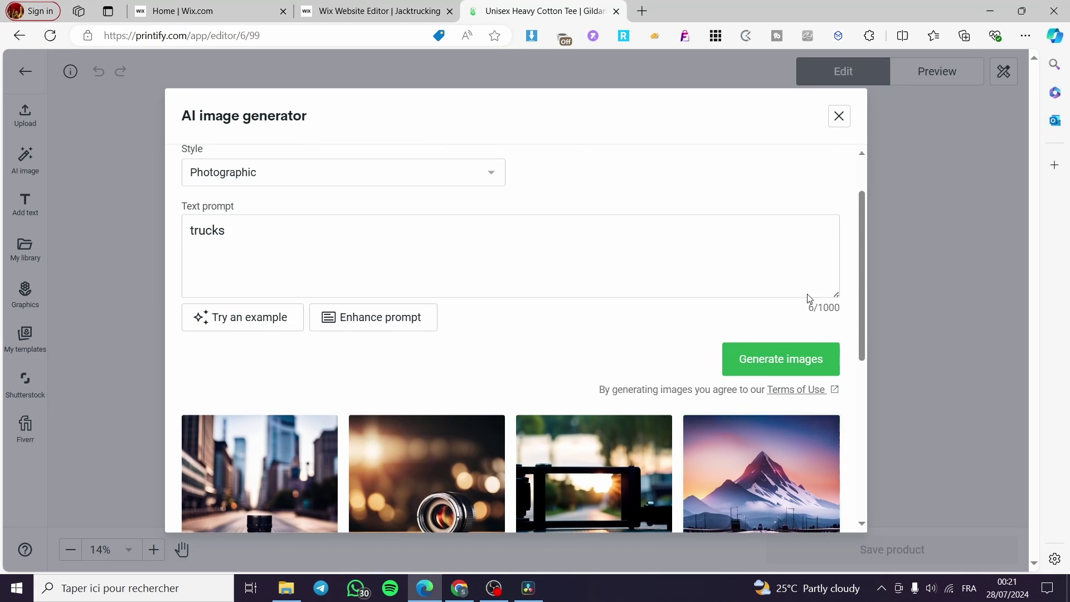
pyautogui.click(840, 116)
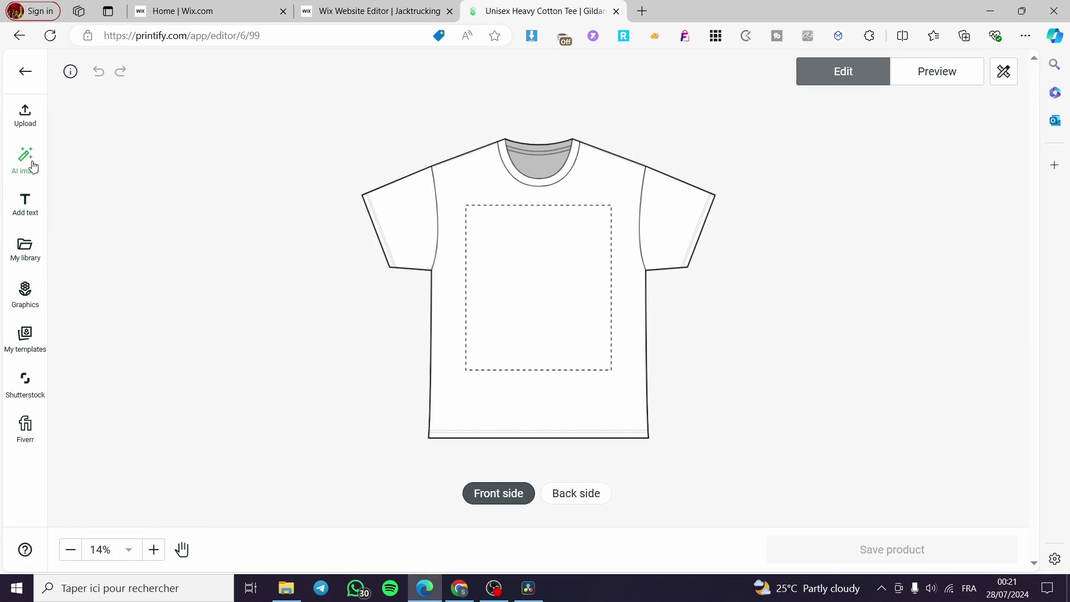
# Upload the PNG Black_Illustrated_Coffee_Because_Adulting_Is_Hard_T-Shirt-removebg from the device's Téléchargements folder onto the shirt's front side
pyautogui.click(25, 114)
pyautogui.click(124, 167)
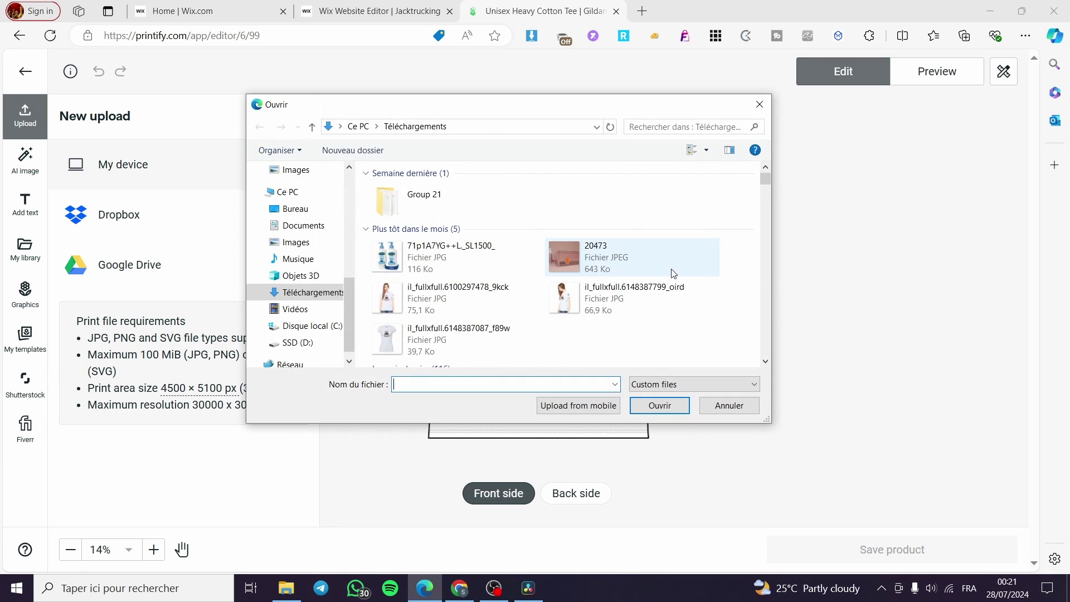
pyautogui.moveTo(765, 173); pyautogui.dragTo(767, 282)
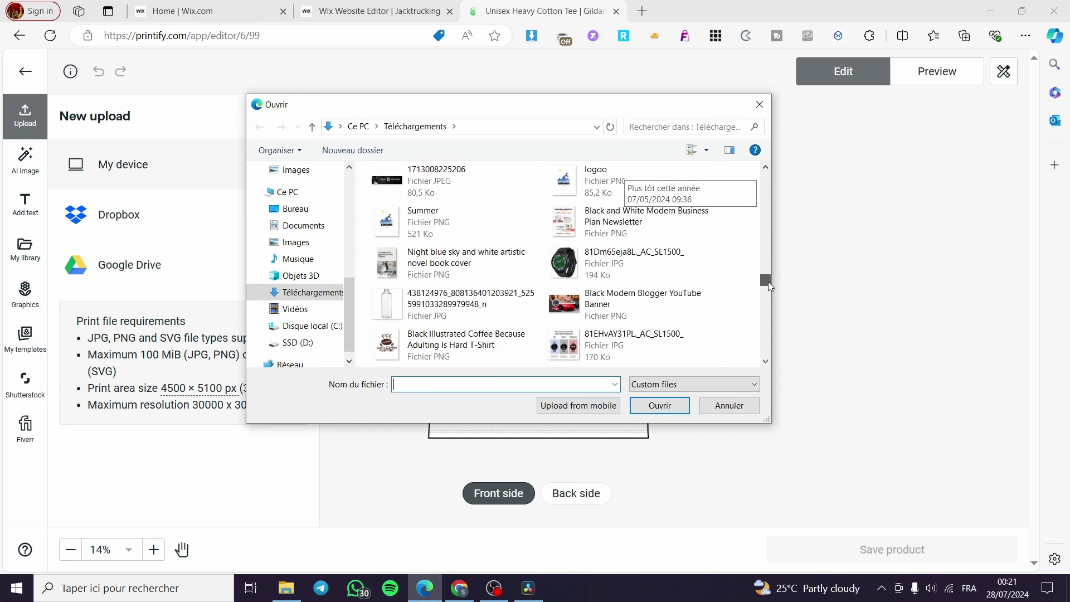
pyautogui.scroll(-10, 720, 288)
pyautogui.scroll(10, 720, 289)
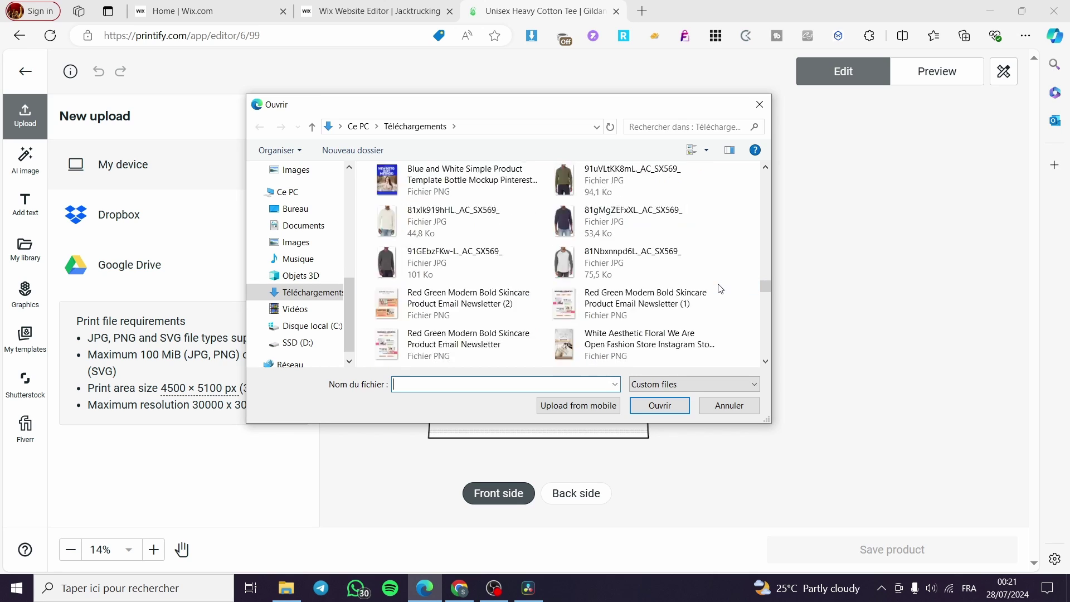
pyautogui.scroll(10, 720, 291)
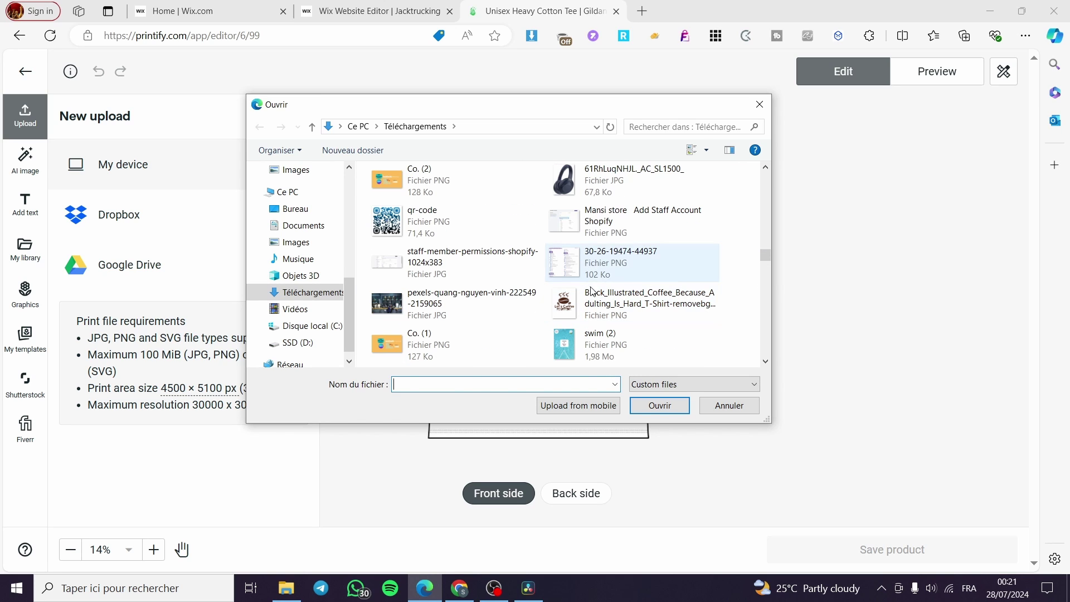
pyautogui.click(646, 304)
pyautogui.click(660, 405)
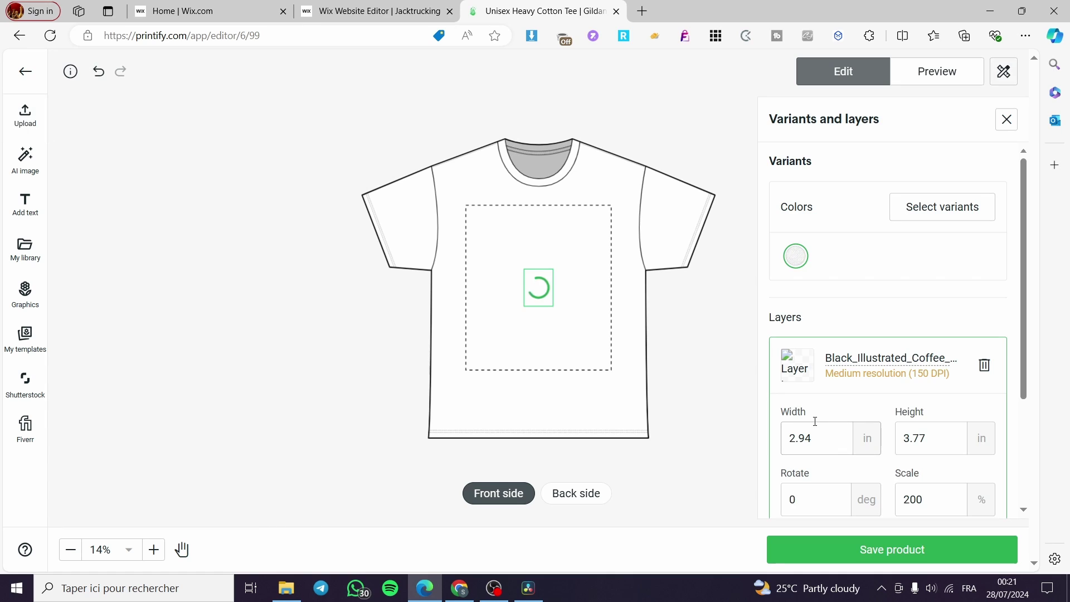
# Enlarge the coffee design, place it centrally in the upper half of the front print area, and deselect it
pyautogui.moveTo(554, 308); pyautogui.dragTo(545, 280)
pyautogui.click(746, 357)
pyautogui.click(734, 329)
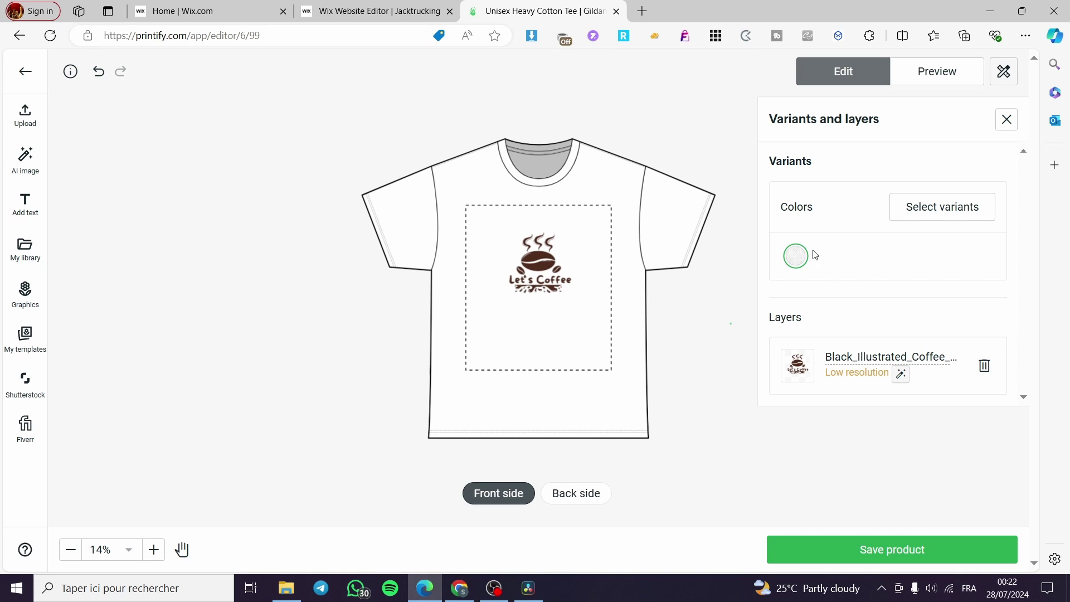
# Add Ash, Sport Grey and Ice Grey to the shirt's color variants
pyautogui.click(943, 207)
pyautogui.click(795, 324)
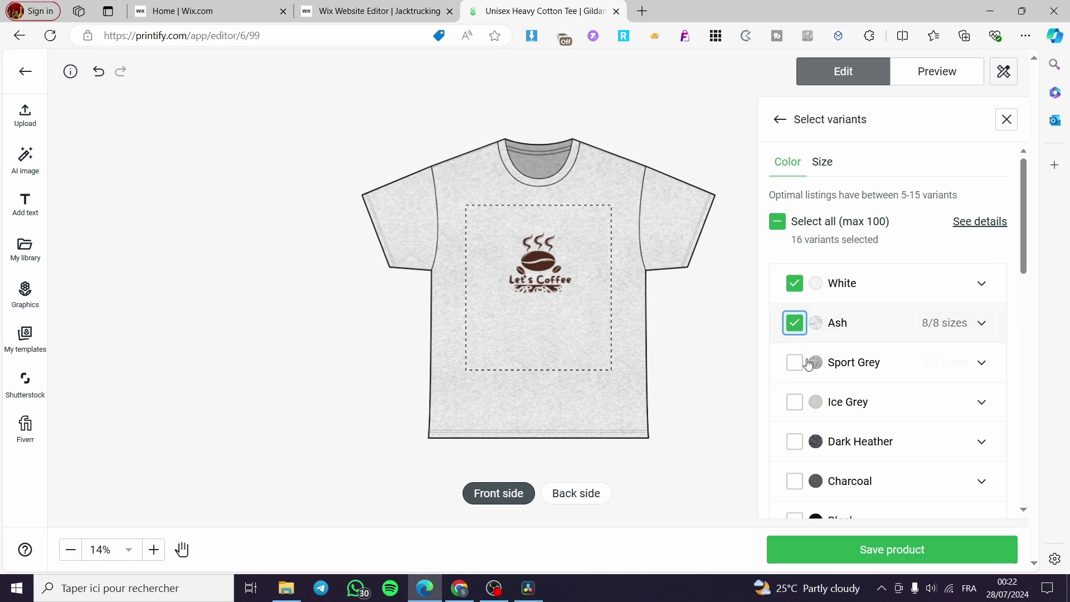
pyautogui.click(795, 363)
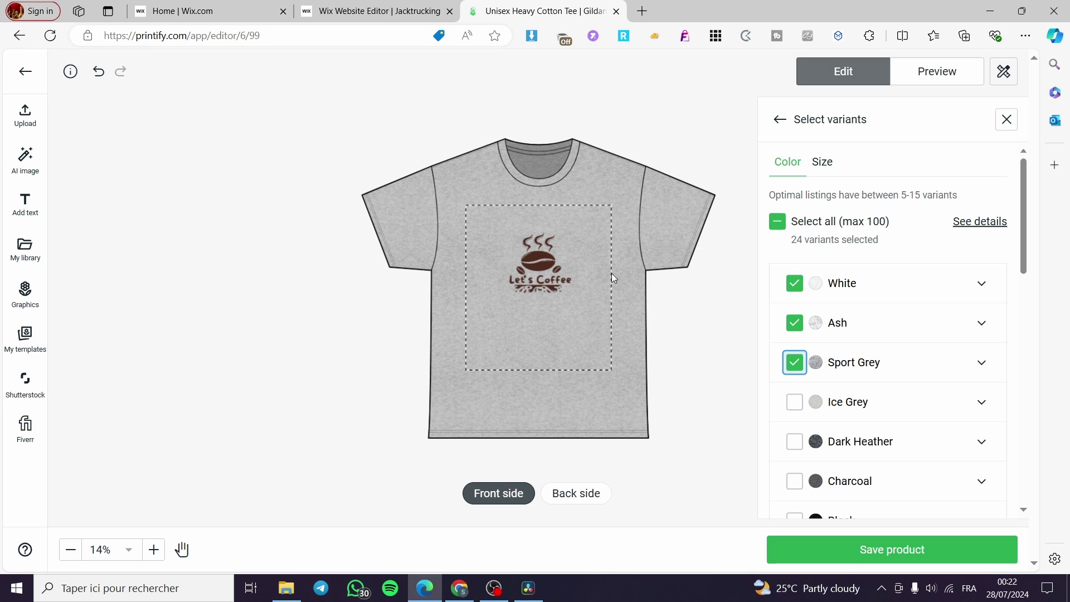
pyautogui.click(794, 401)
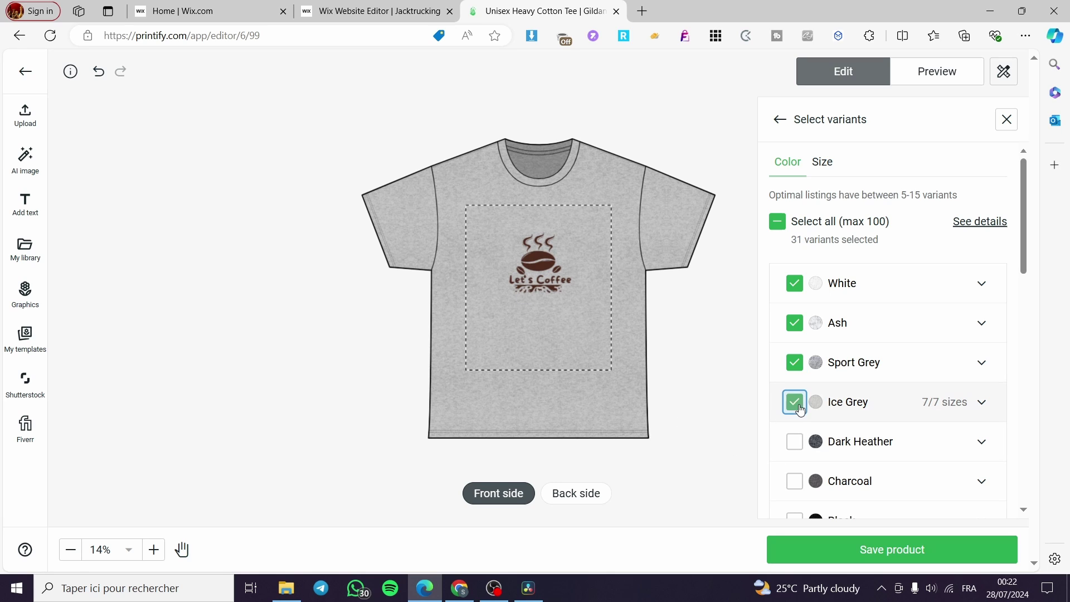
# Try out the Dark Heather, Charcoal, Red, Dark Chocolate and Maroon shirt colors, deselecting each one again
pyautogui.click(794, 442)
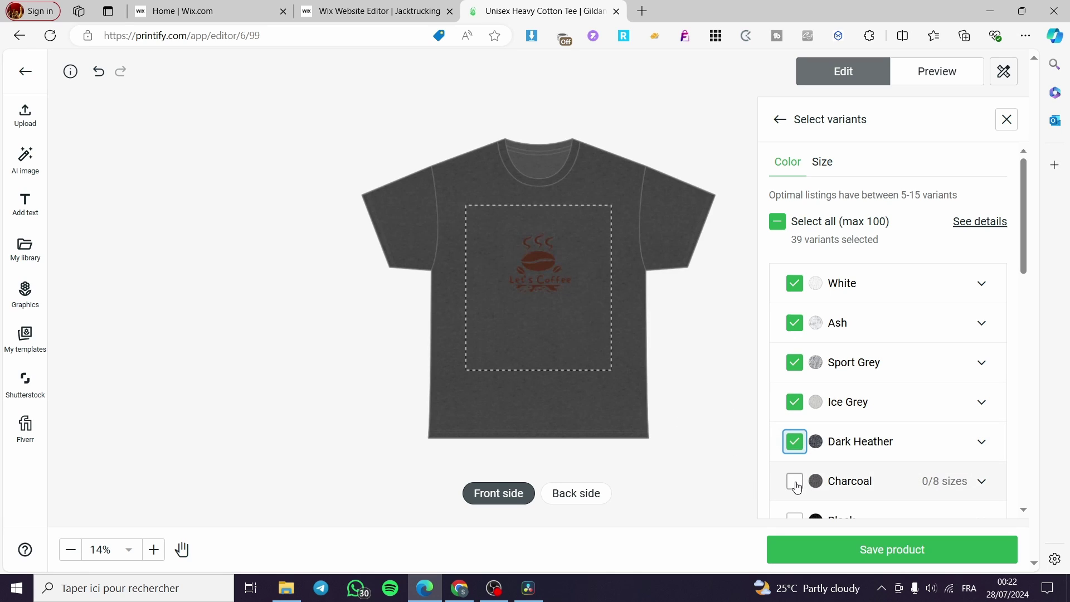
pyautogui.click(794, 440)
pyautogui.scroll(-2, 797, 390)
pyautogui.click(795, 342)
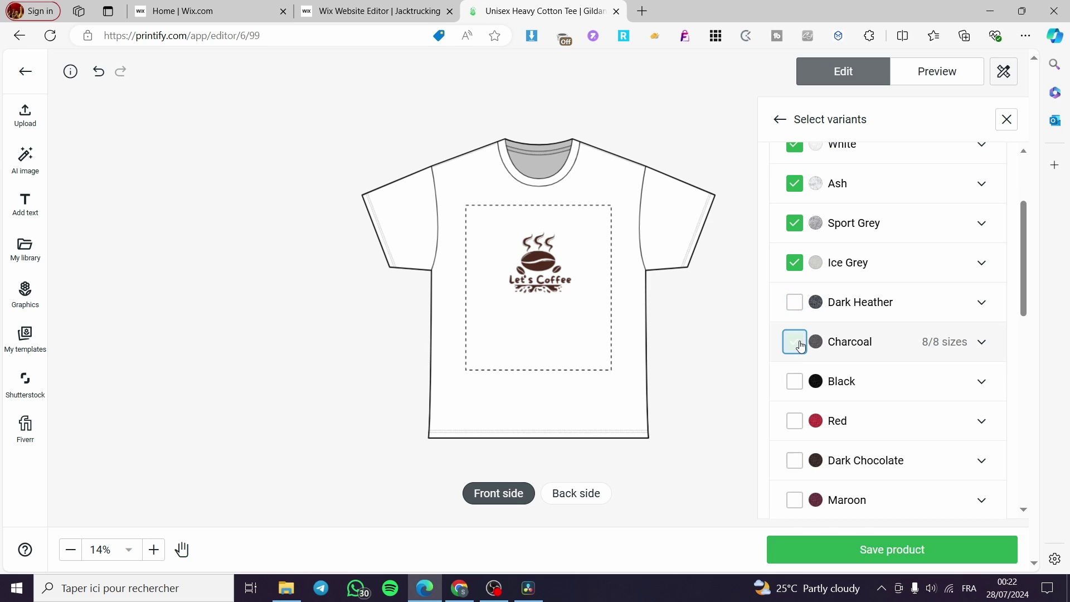
pyautogui.click(795, 343)
pyautogui.click(794, 422)
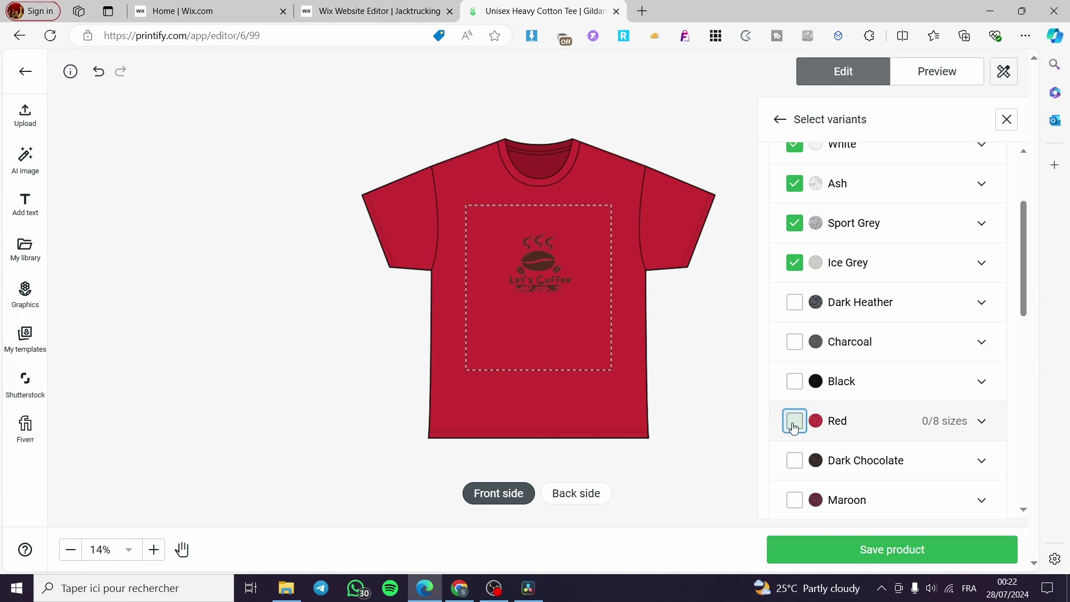
pyautogui.click(794, 461)
pyautogui.click(794, 460)
pyautogui.click(795, 500)
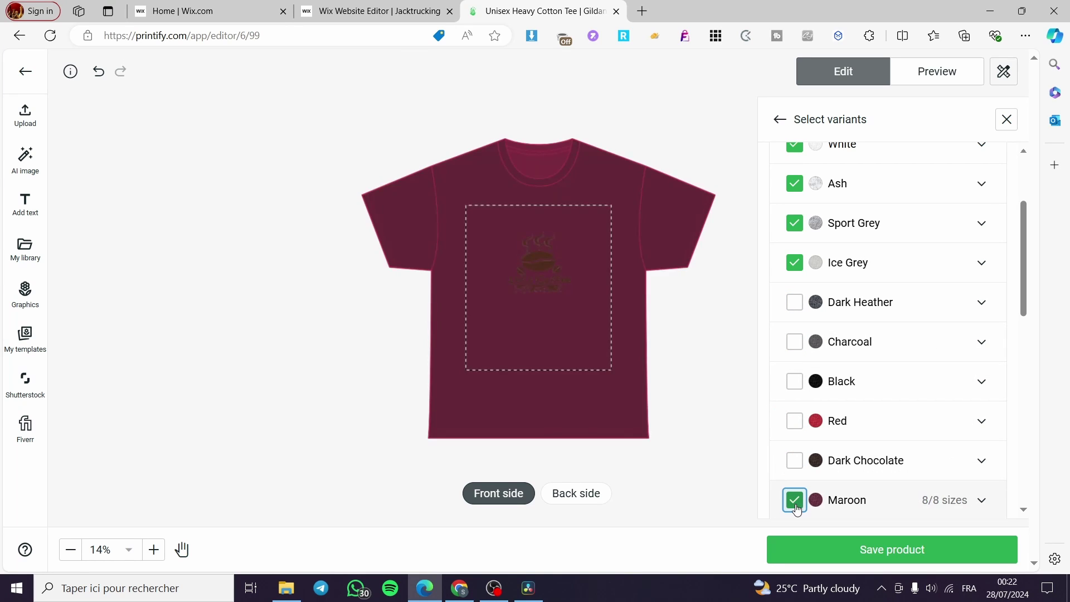
# Add Orange, Gold, Kiwi, Turf Green and Irish Green to the color variants and save the product
pyautogui.scroll(-5, 798, 479)
pyautogui.click(794, 271)
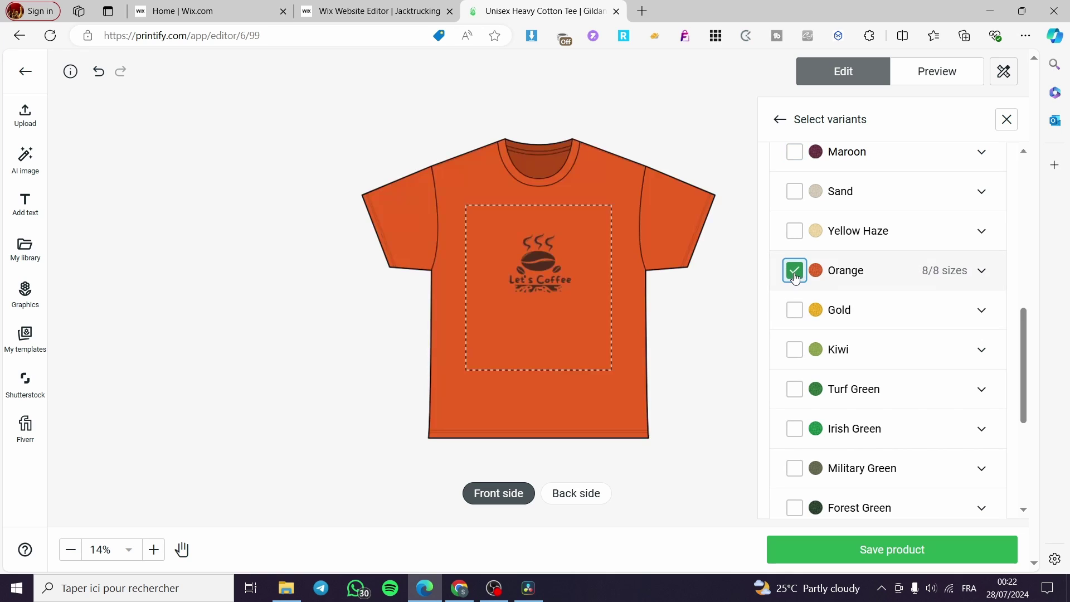
pyautogui.click(793, 311)
pyautogui.click(793, 349)
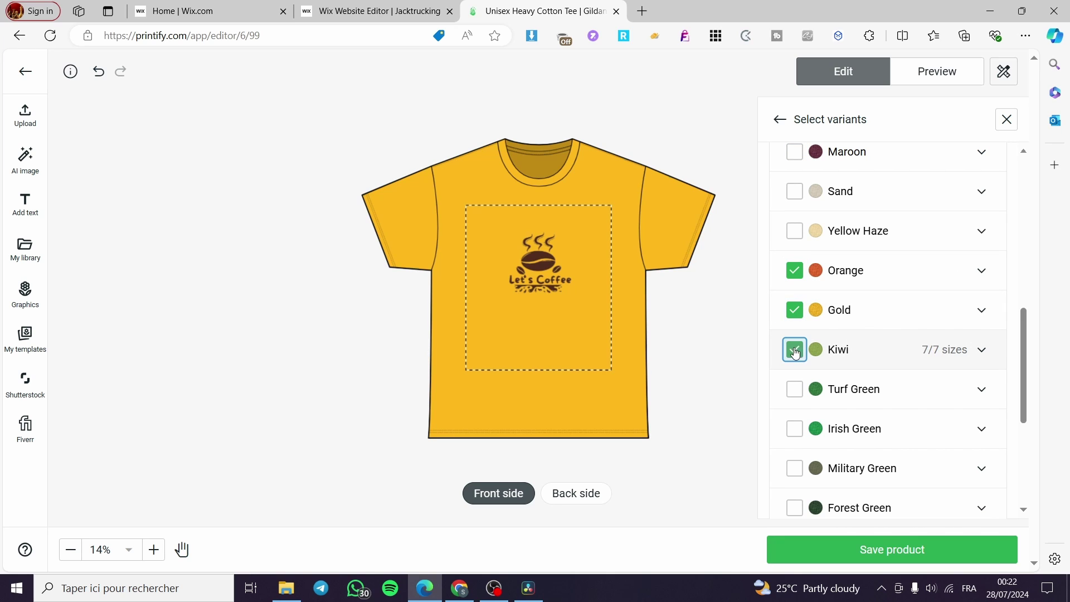
pyautogui.click(796, 390)
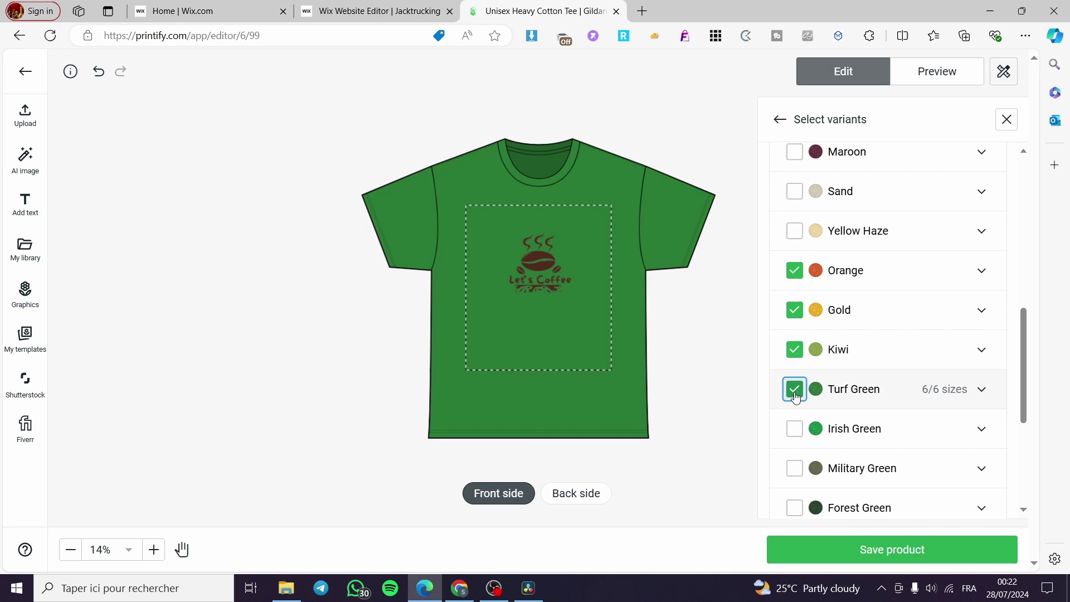
pyautogui.click(794, 431)
pyautogui.click(879, 550)
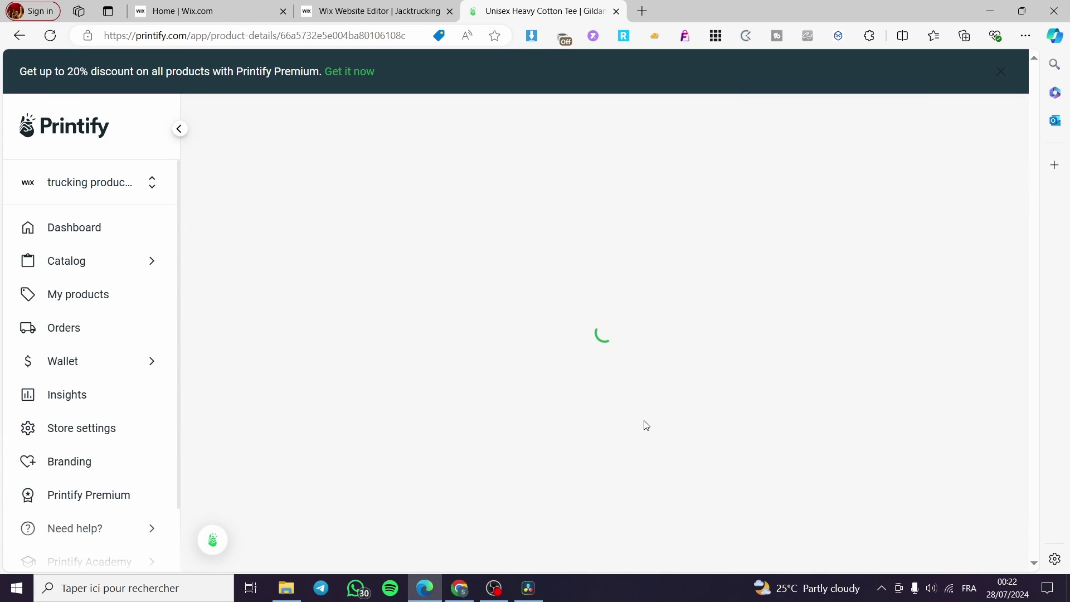
# Set the retail price of all the T-shirt's variants to USD 39.99
pyautogui.scroll(-2, 724, 398)
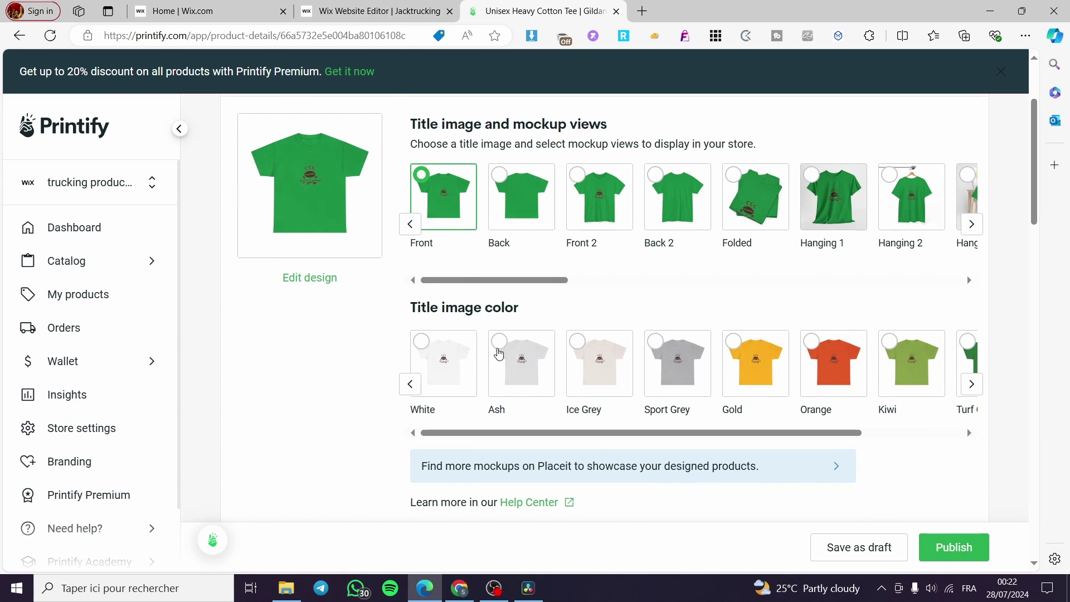
pyautogui.scroll(-5, 624, 320)
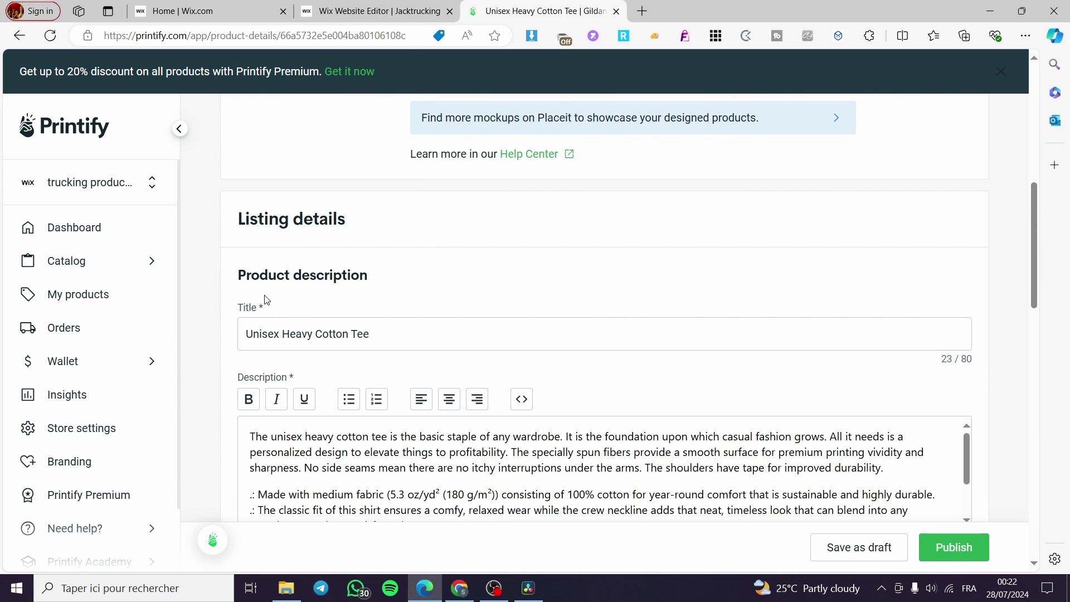
pyautogui.scroll(-1, 290, 293)
pyautogui.scroll(-1, 271, 270)
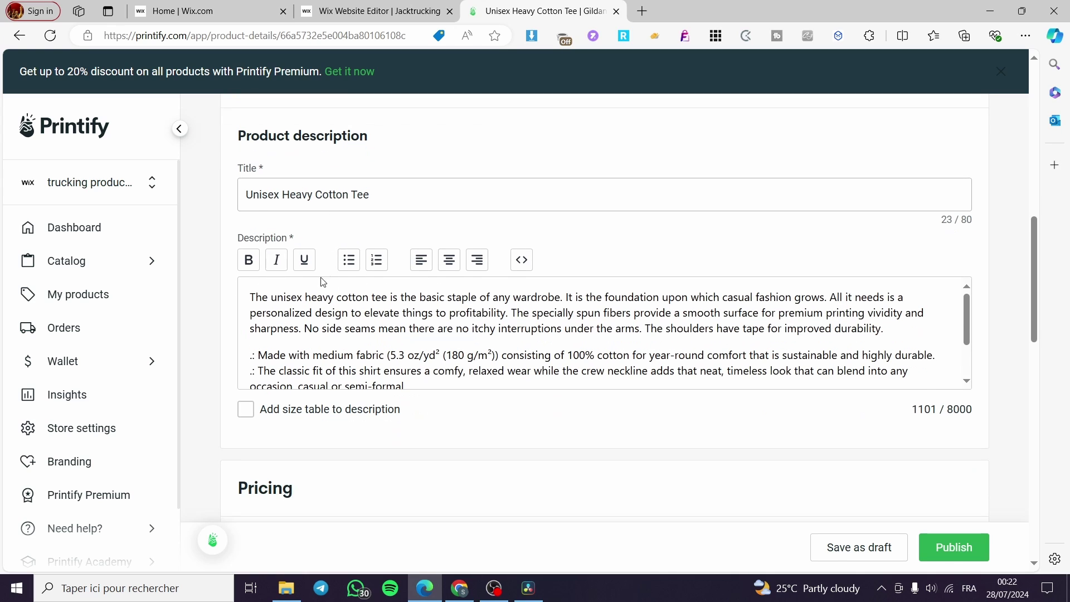
pyautogui.scroll(-1, 323, 281)
pyautogui.scroll(1, 322, 271)
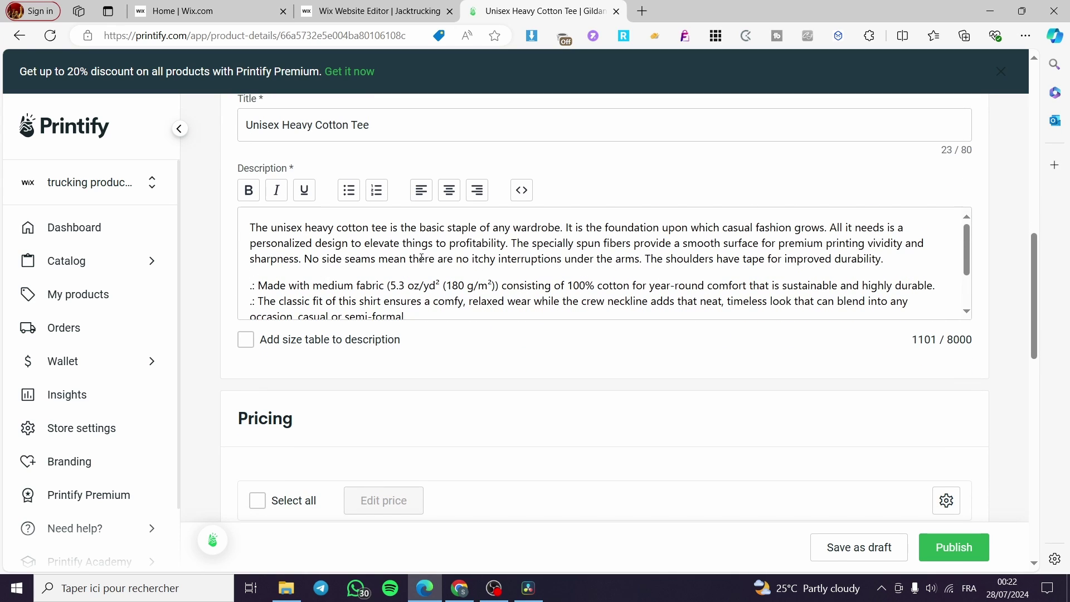
pyautogui.scroll(-1, 345, 273)
pyautogui.scroll(-3, 400, 424)
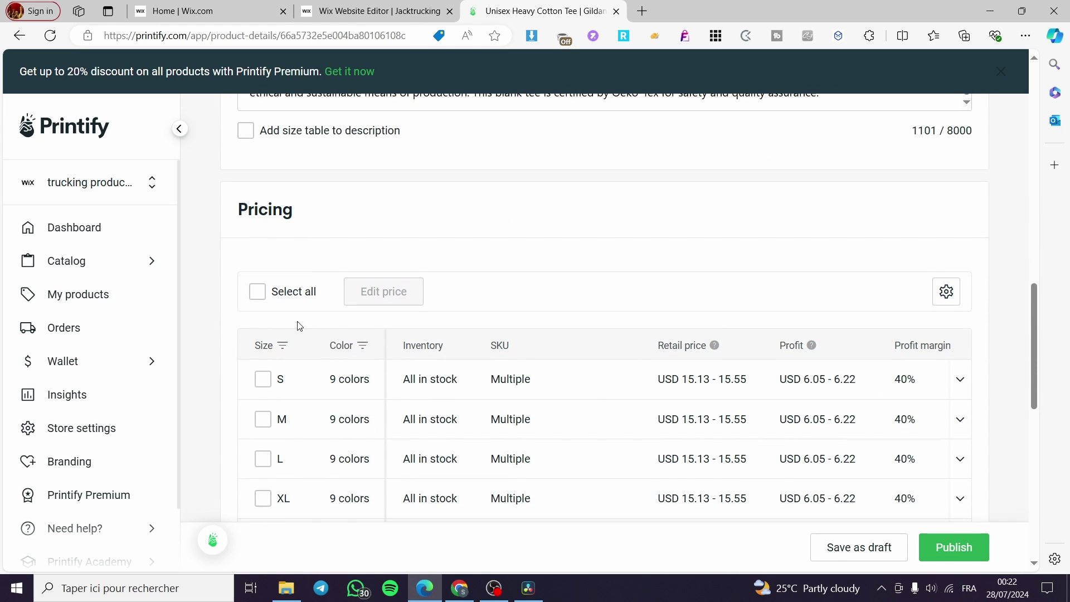
pyautogui.click(258, 291)
pyautogui.click(403, 292)
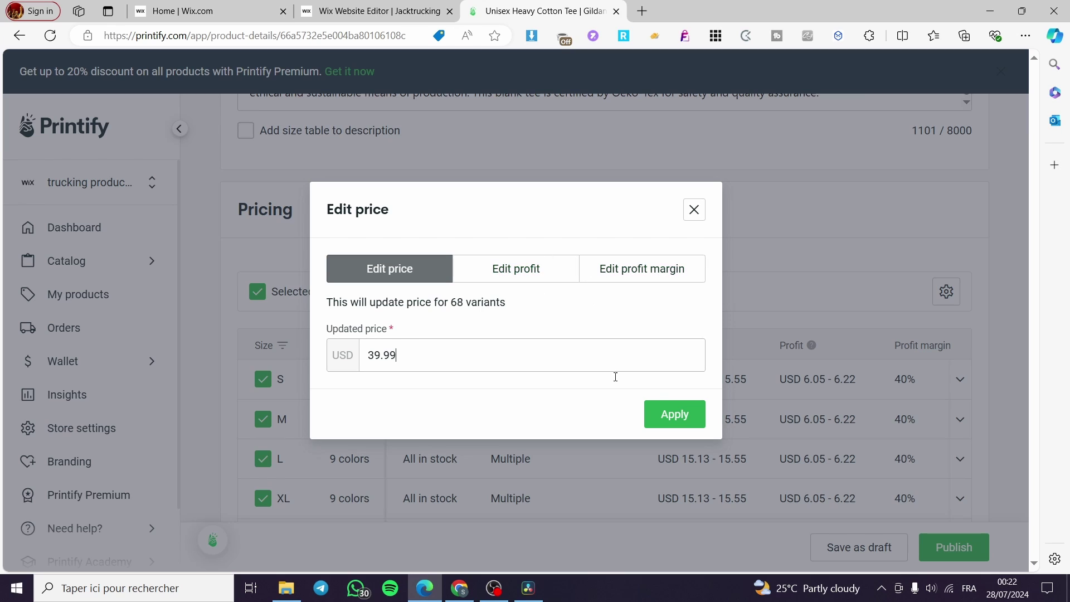
pyautogui.click(675, 415)
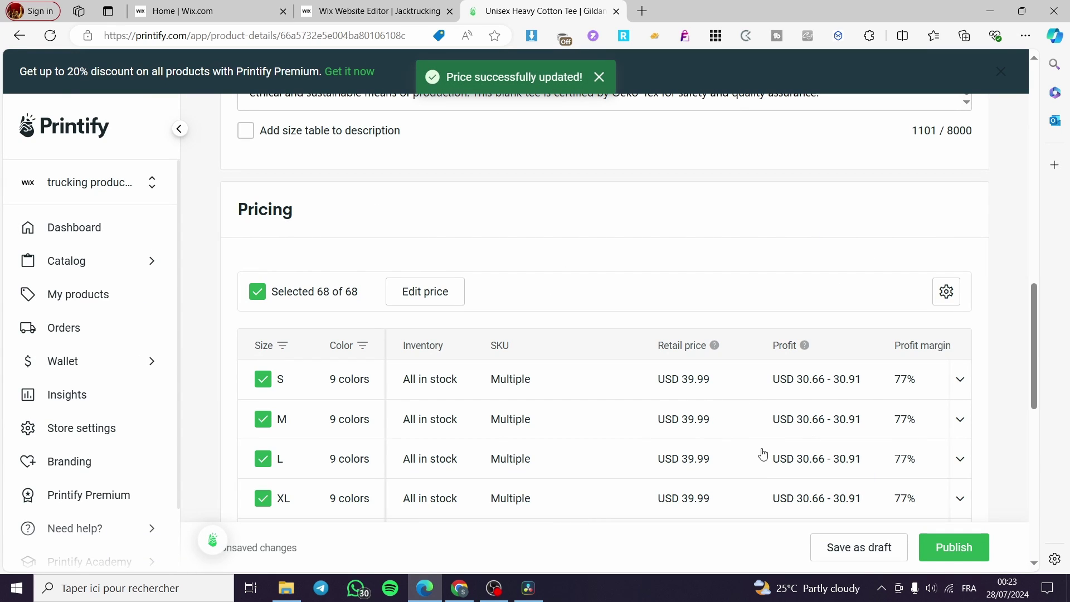
# Review the variants' prices, costs and profit margins, and check the product's publishing and sync settings
pyautogui.scroll(-7, 688, 516)
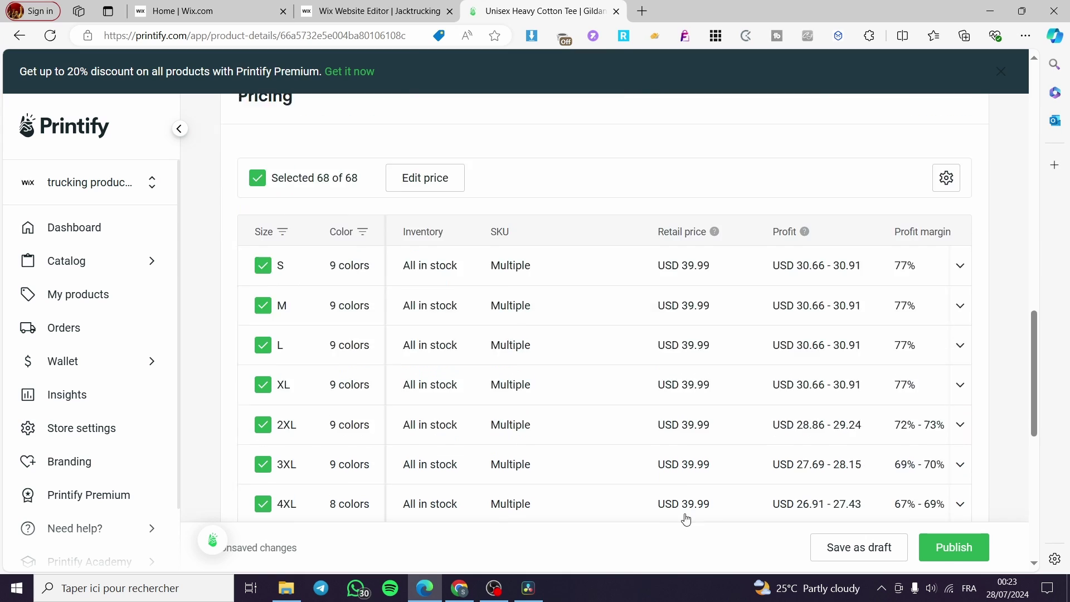
pyautogui.hscroll(3, 635, 285)
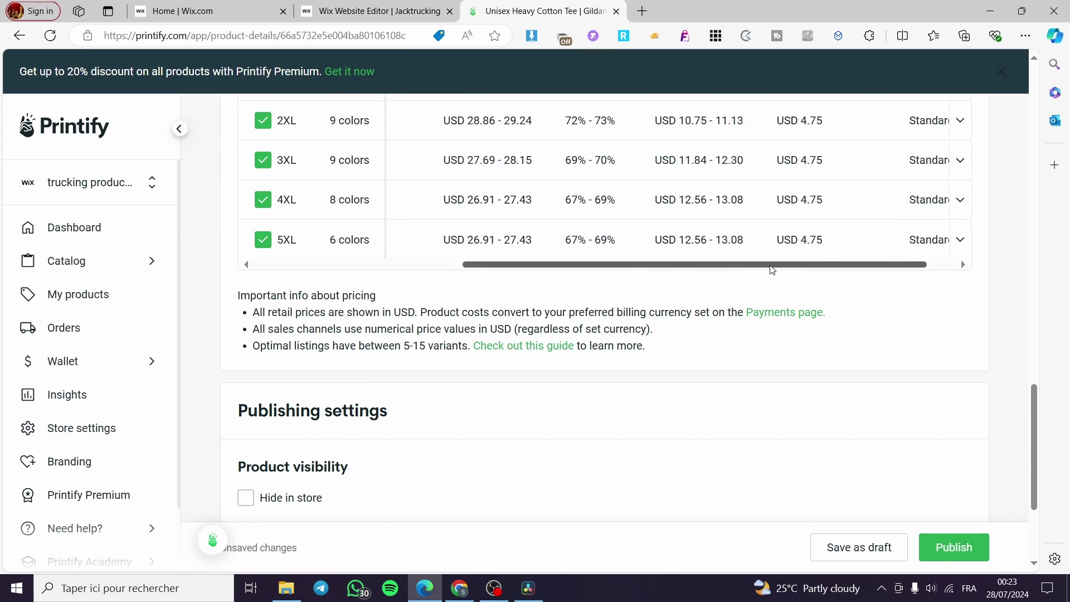
pyautogui.hscroll(-3, 634, 285)
pyautogui.scroll(7, 613, 335)
pyautogui.scroll(-10, 597, 376)
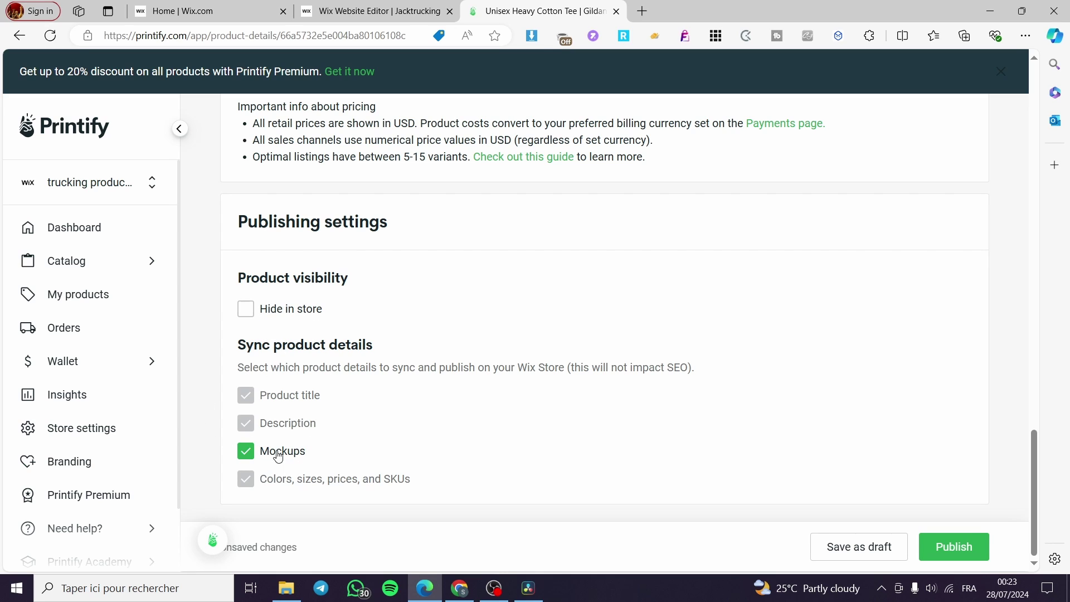
pyautogui.scroll(20, 950, 504)
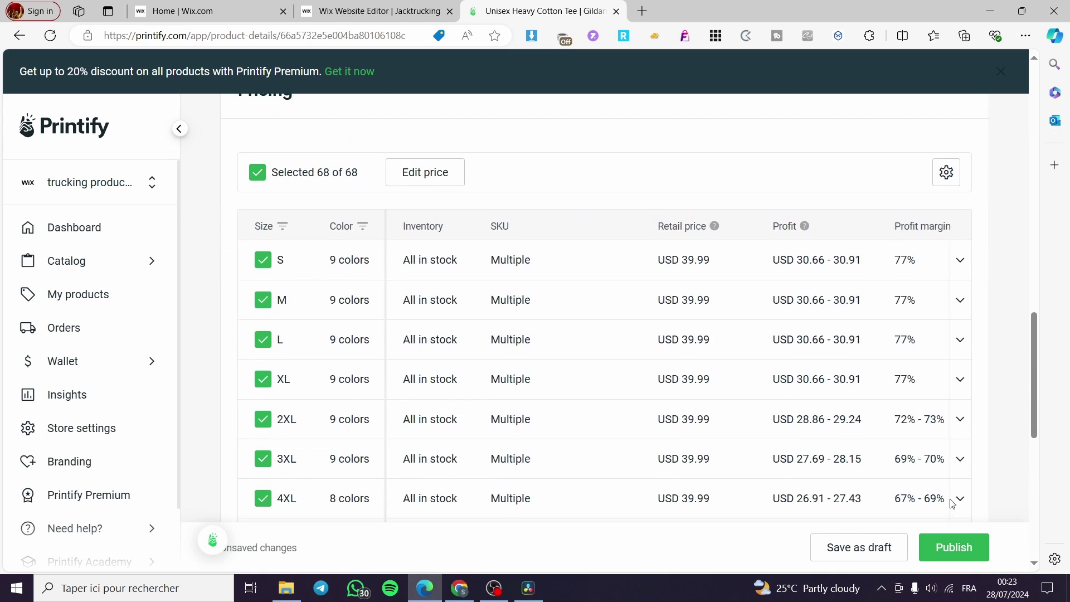
pyautogui.scroll(2, 696, 378)
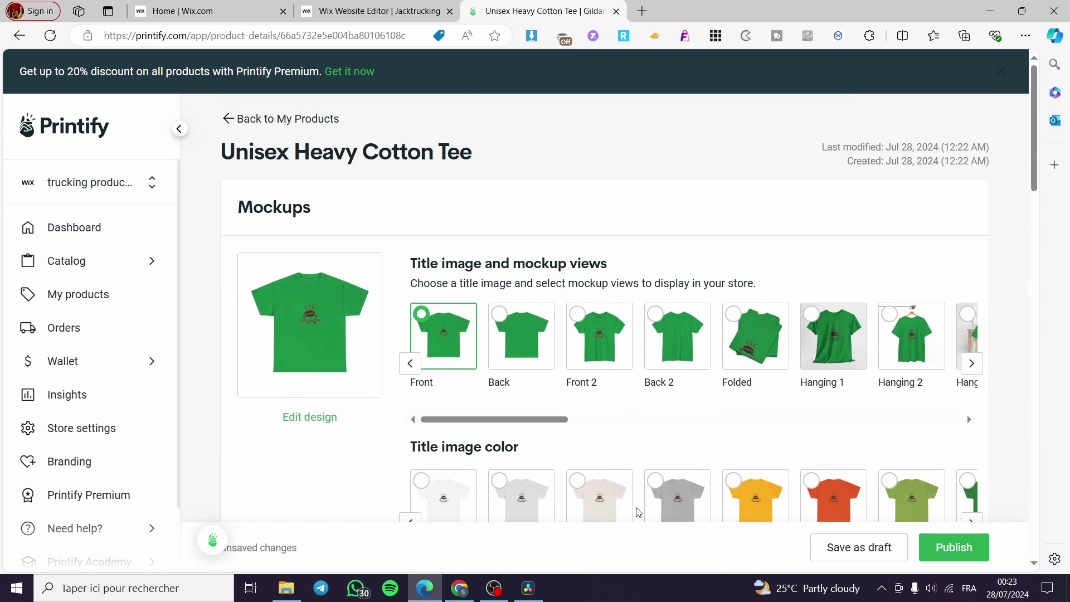
# Choose Gold as the title image color and Hanging 3 as the title image, then publish the product
pyautogui.click(812, 480)
pyautogui.click(735, 483)
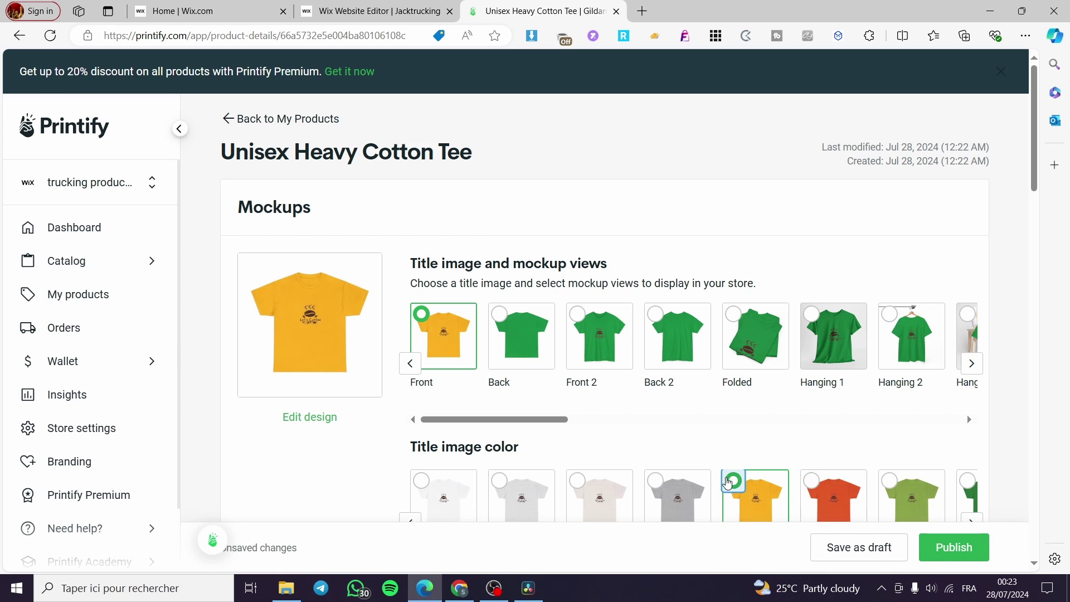
pyautogui.scroll(-3, 753, 382)
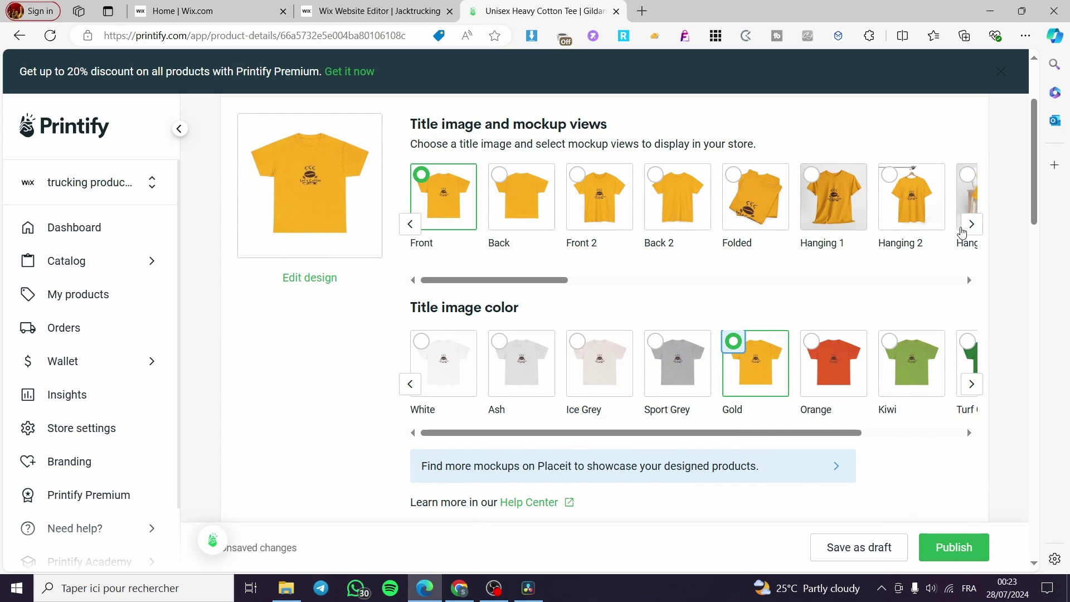
pyautogui.click(965, 225)
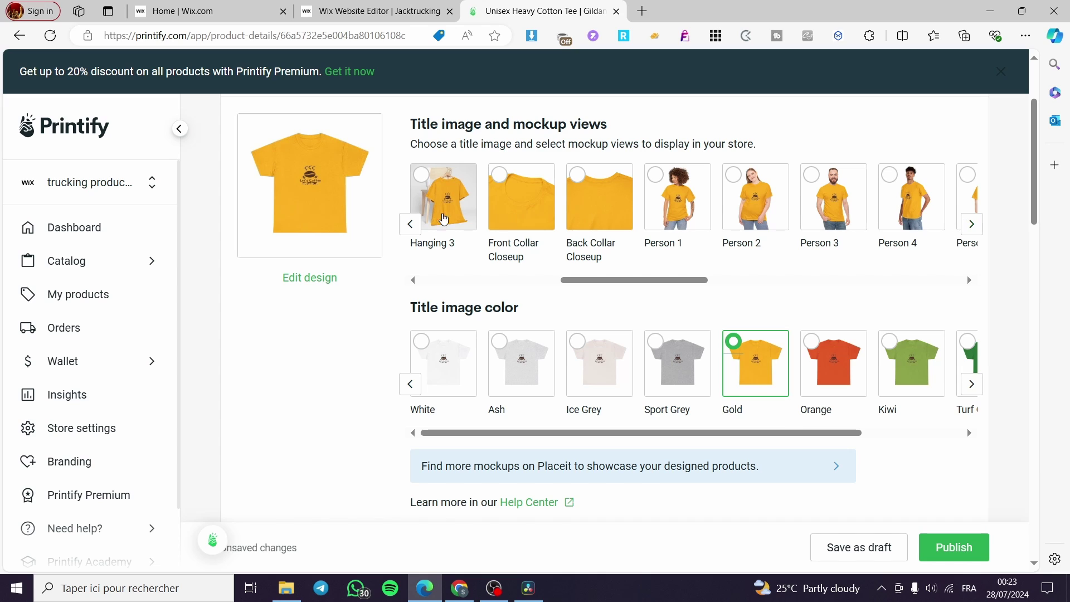
pyautogui.click(414, 178)
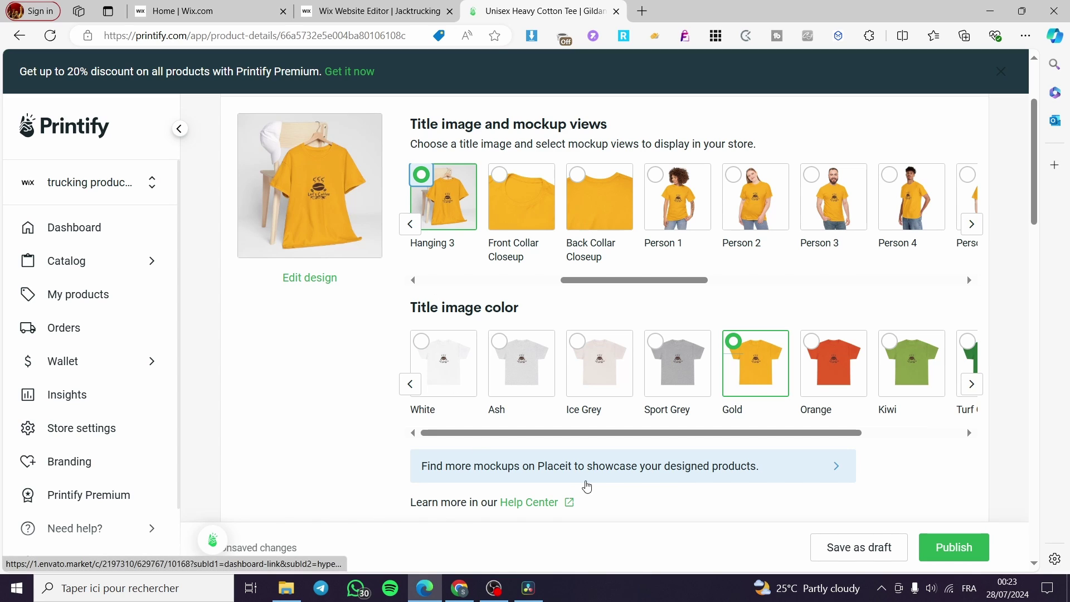
pyautogui.click(954, 547)
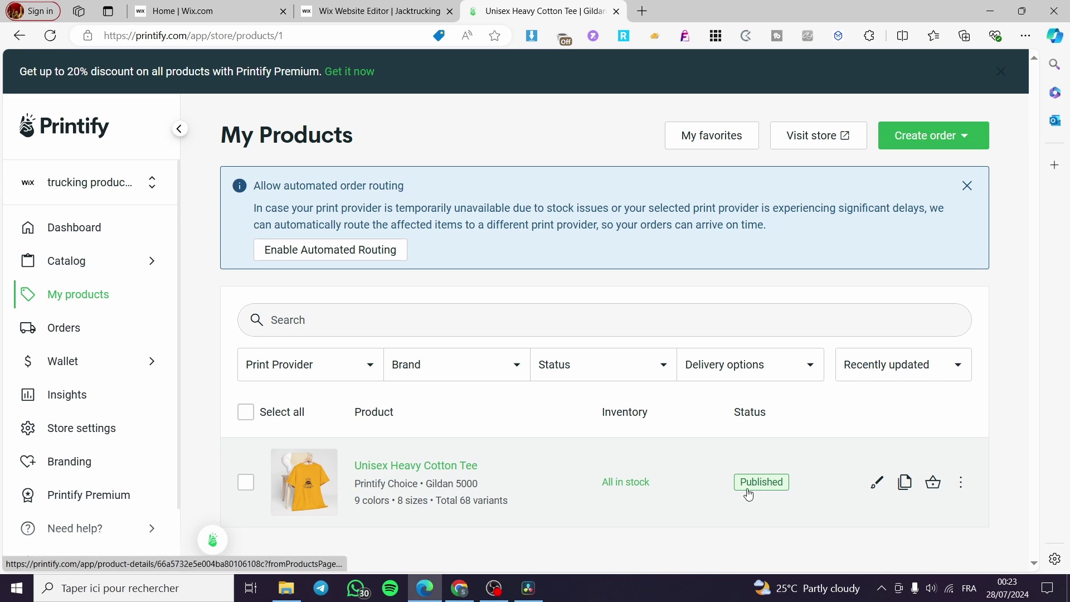
# Switch to the Wix website editor and reload it
pyautogui.click(372, 8)
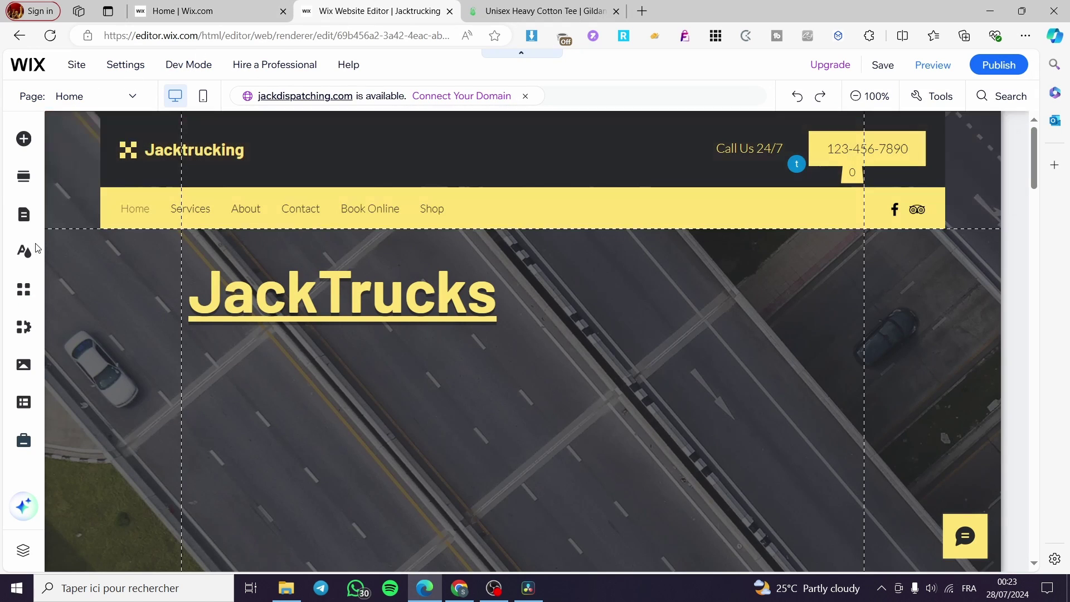
pyautogui.click(50, 35)
pyautogui.press('Return')
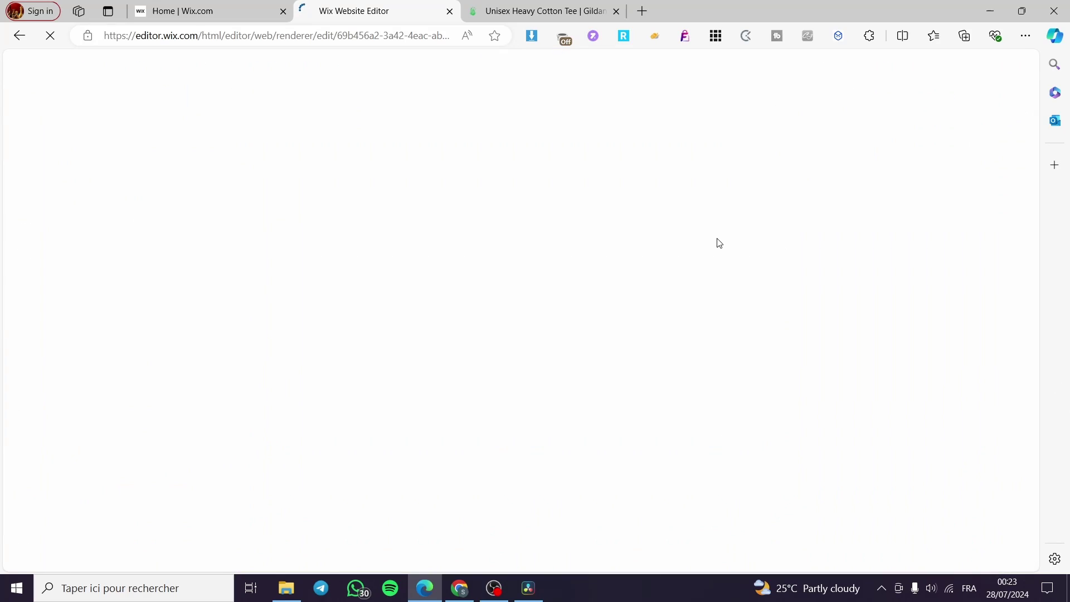
# Switch to the Wix dashboard and open the Unisex Heavy Cotton Tee from the catalog's store products
pyautogui.click(156, 8)
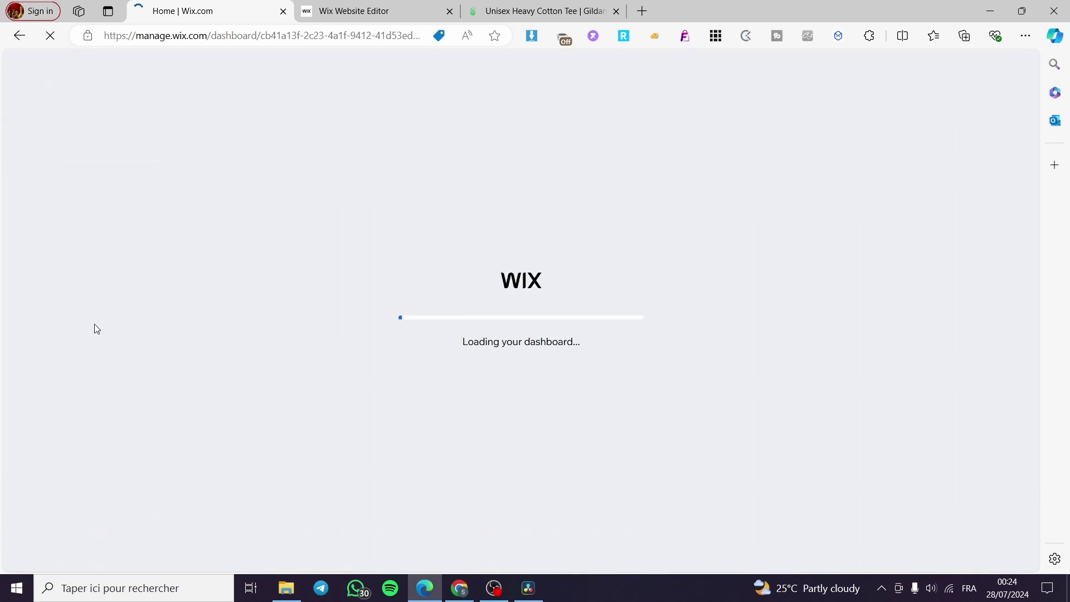
pyautogui.click(332, 7)
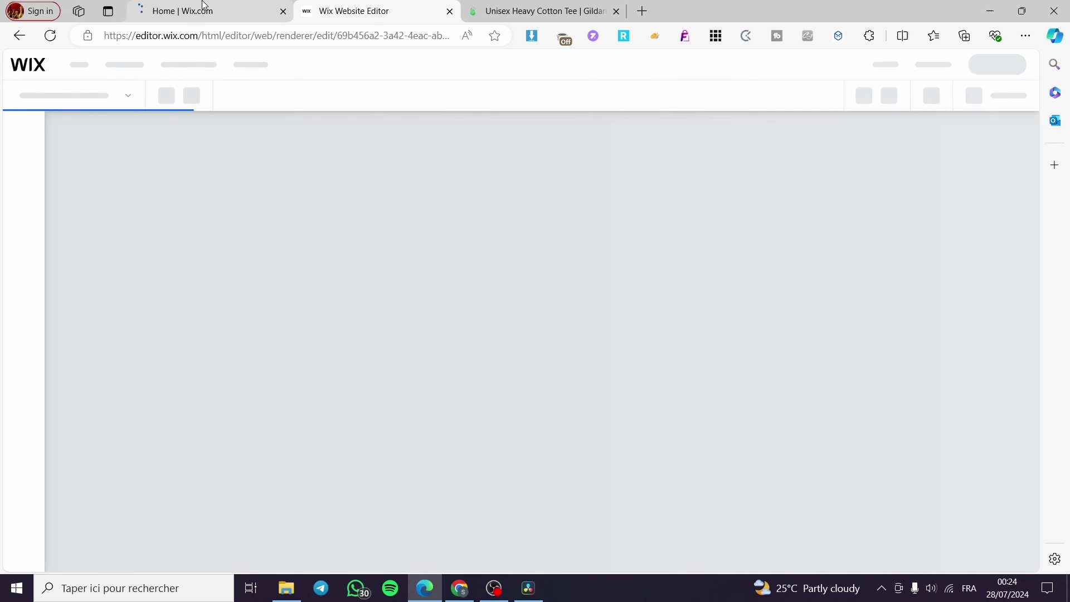
pyautogui.click(203, 3)
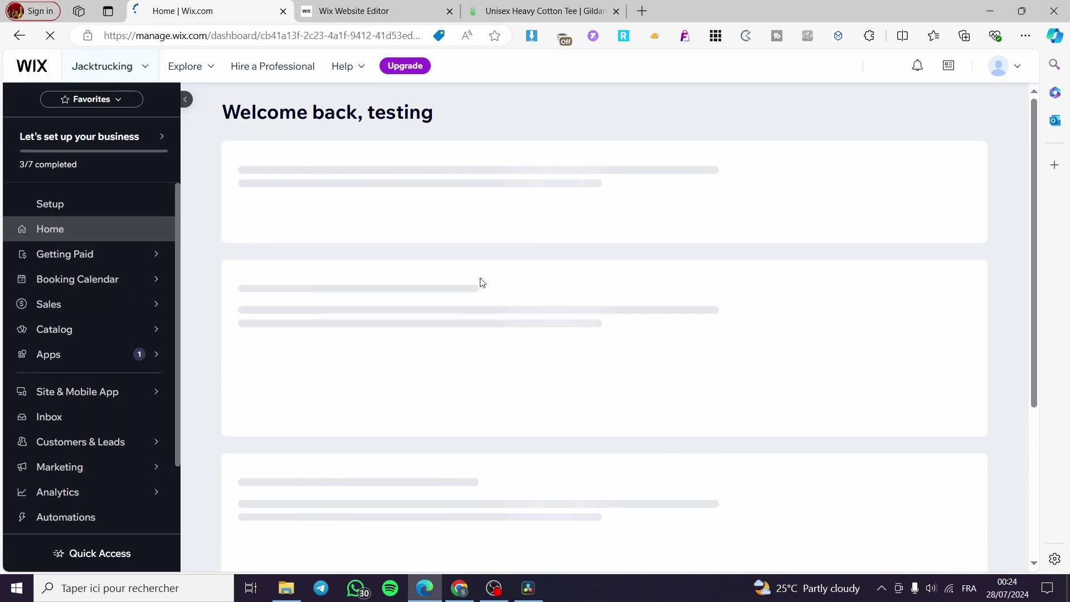
pyautogui.moveTo(103, 332)
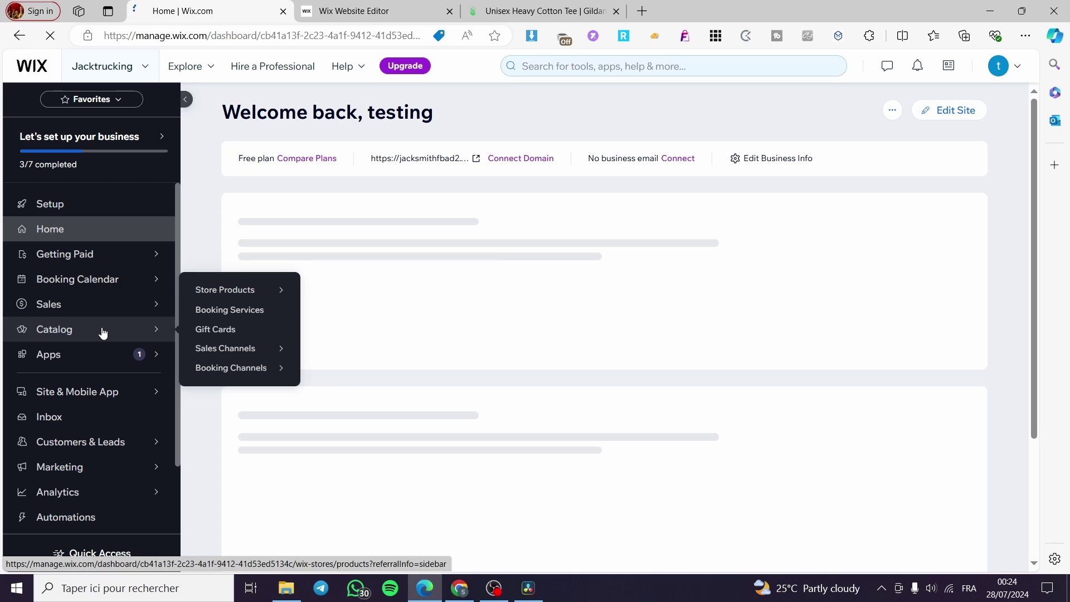
pyautogui.click(103, 333)
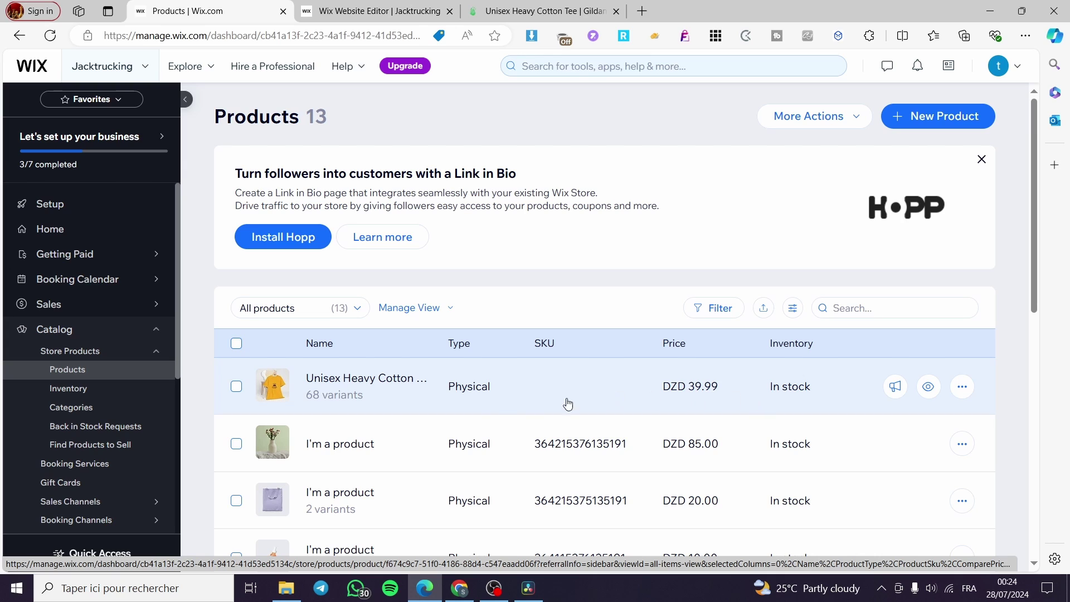
pyautogui.click(332, 386)
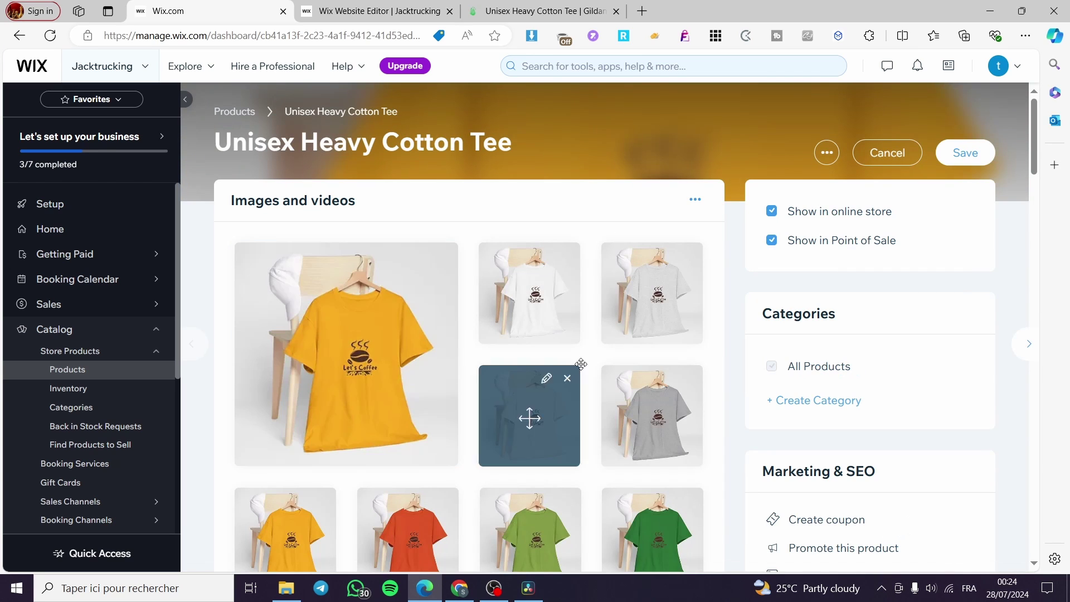
# Examine the tee's images, fulfillment details, name and description on its Wix product page
pyautogui.scroll(-6, 639, 359)
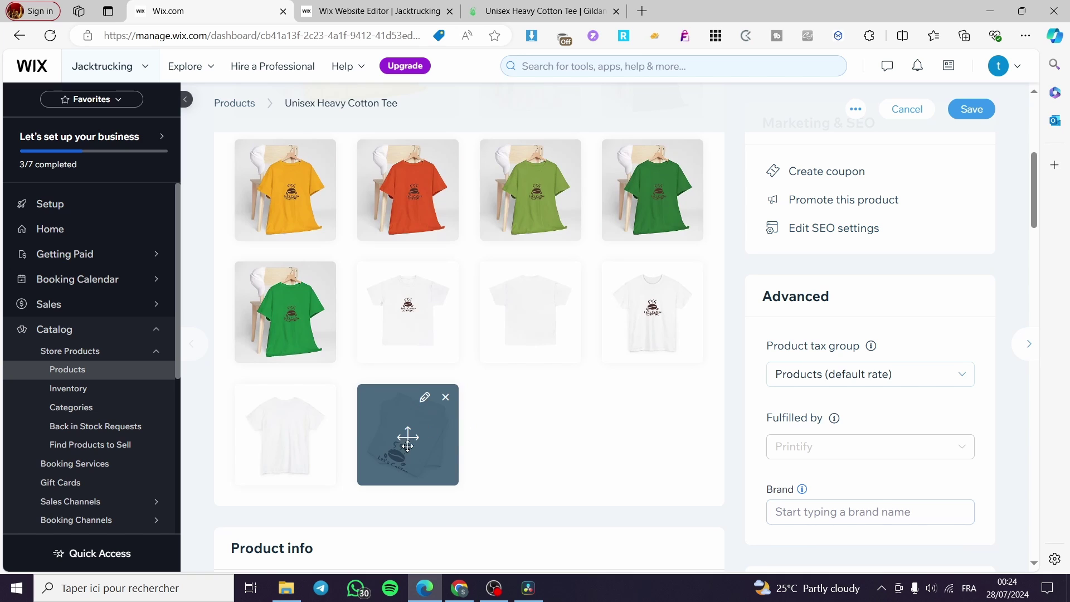
pyautogui.scroll(3, 409, 440)
pyautogui.scroll(4, 434, 443)
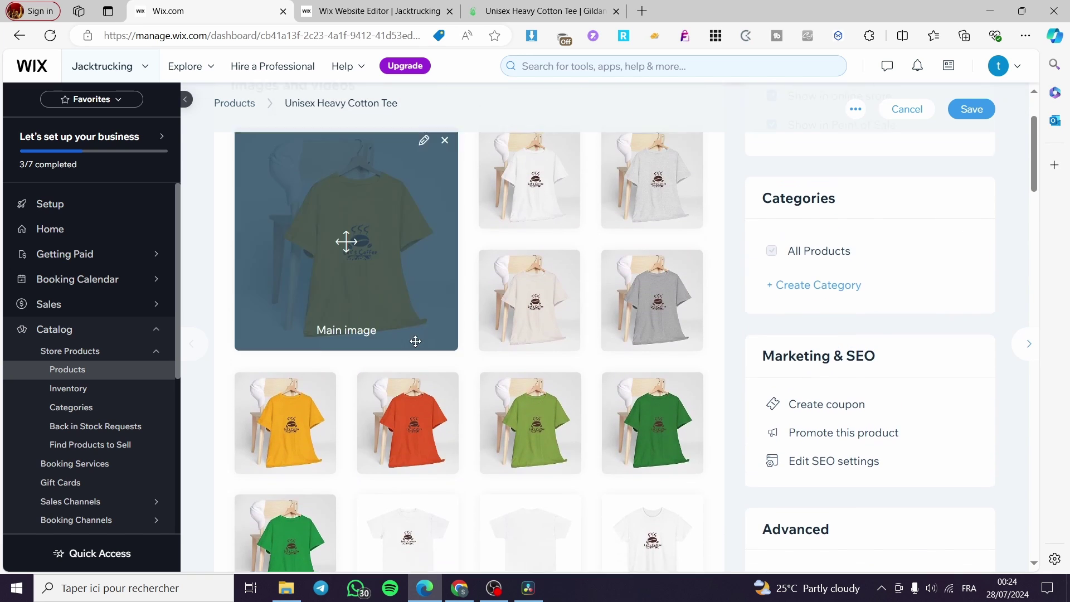
pyautogui.scroll(-12, 934, 360)
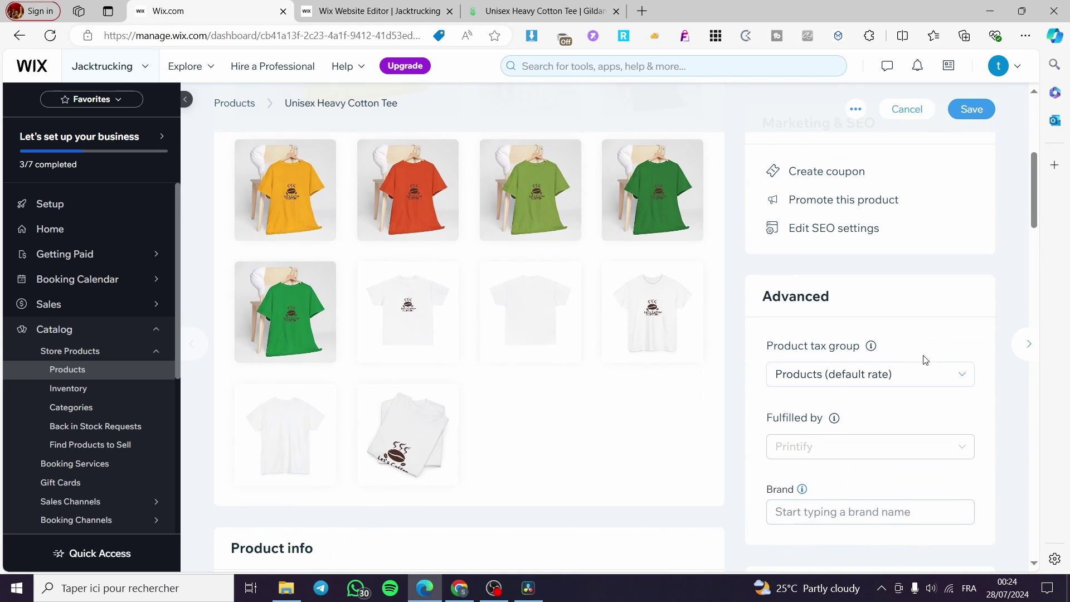
pyautogui.scroll(-4, 239, 313)
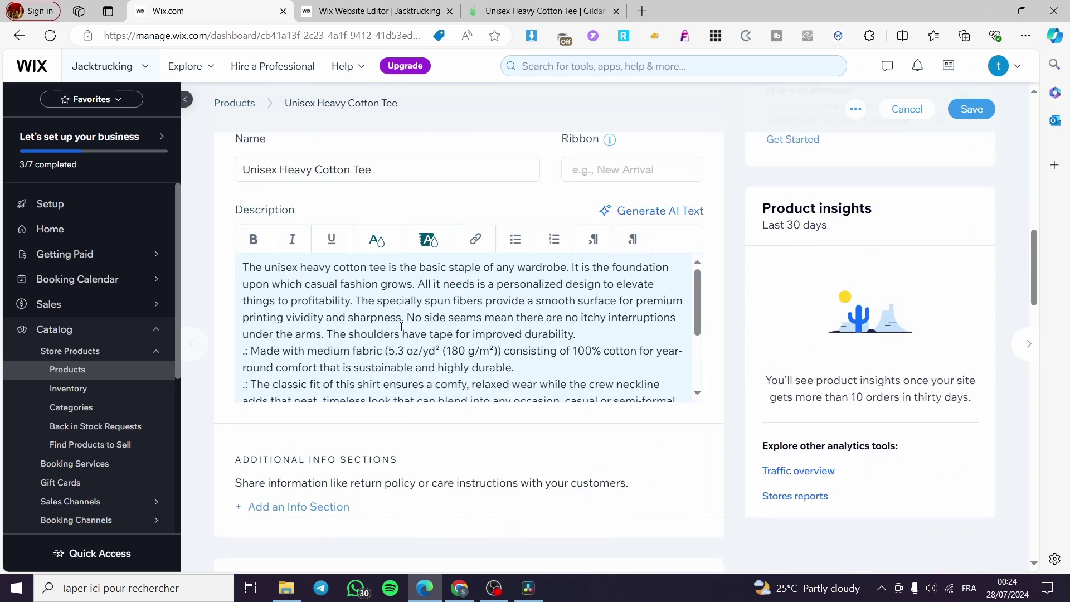
pyautogui.scroll(6, 537, 294)
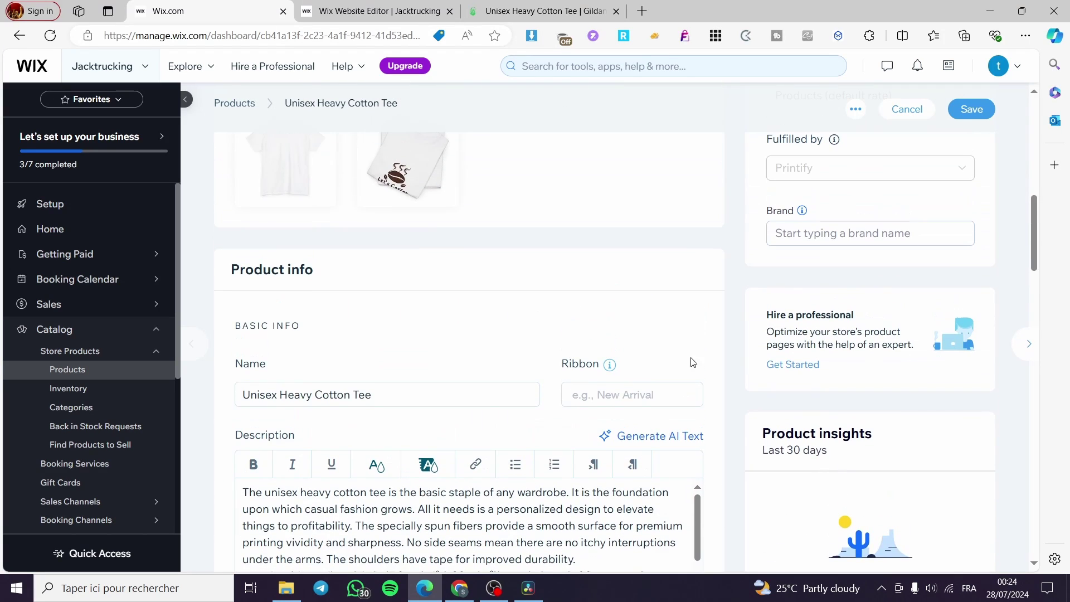
# Try to switch the tee's On sale pricing option
pyautogui.scroll(-7, 574, 400)
pyautogui.scroll(-4, 574, 400)
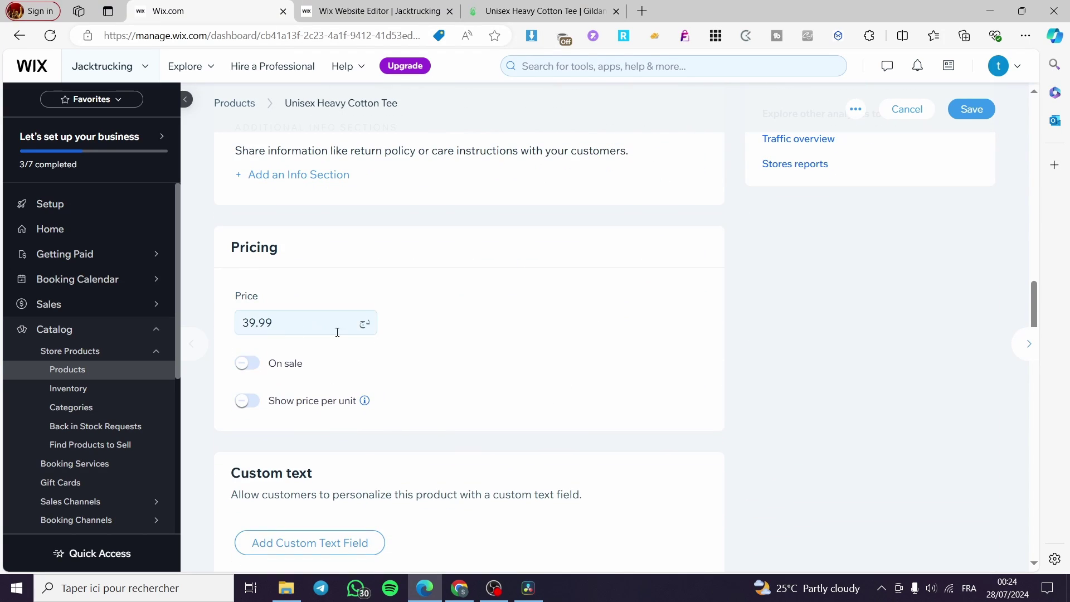
pyautogui.click(240, 370)
pyautogui.click(241, 366)
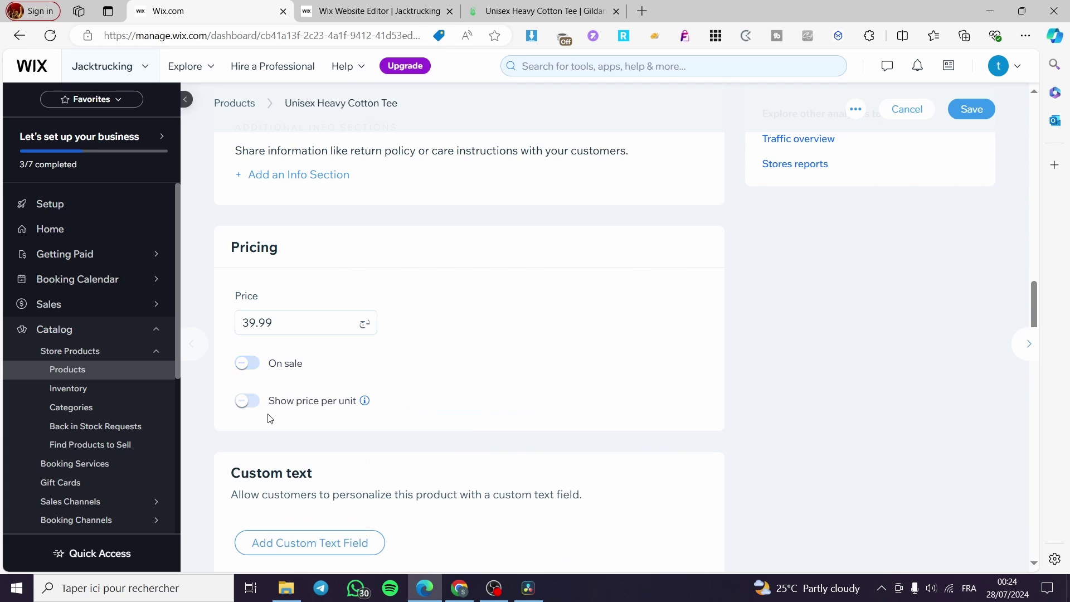
# Examine the tee's color and size options and its list of variants with their prices and stock status
pyautogui.scroll(-5, 393, 405)
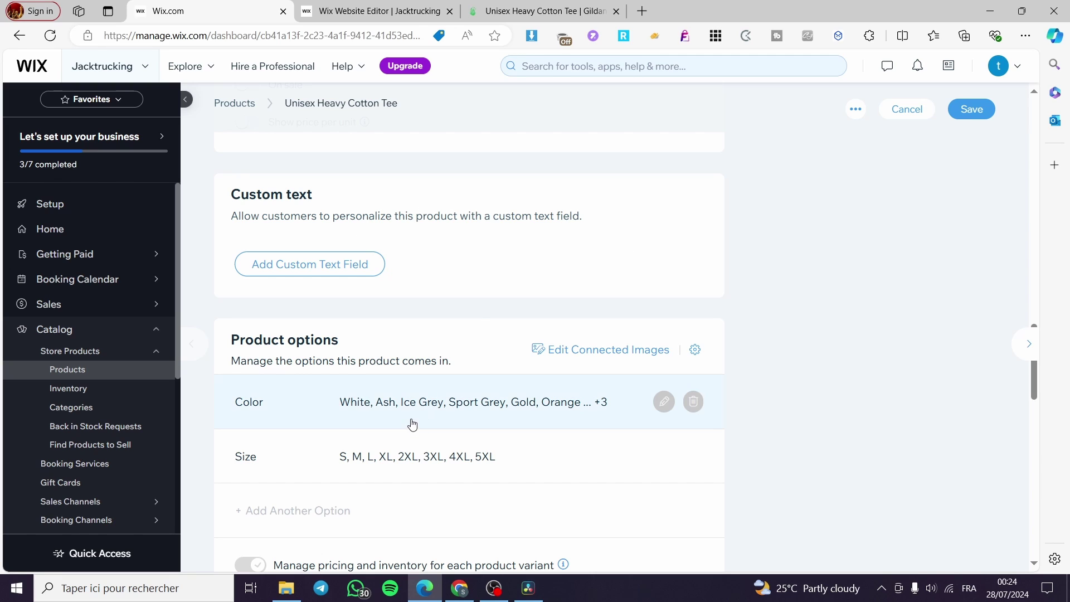
pyautogui.scroll(-1, 448, 421)
pyautogui.scroll(-6, 448, 421)
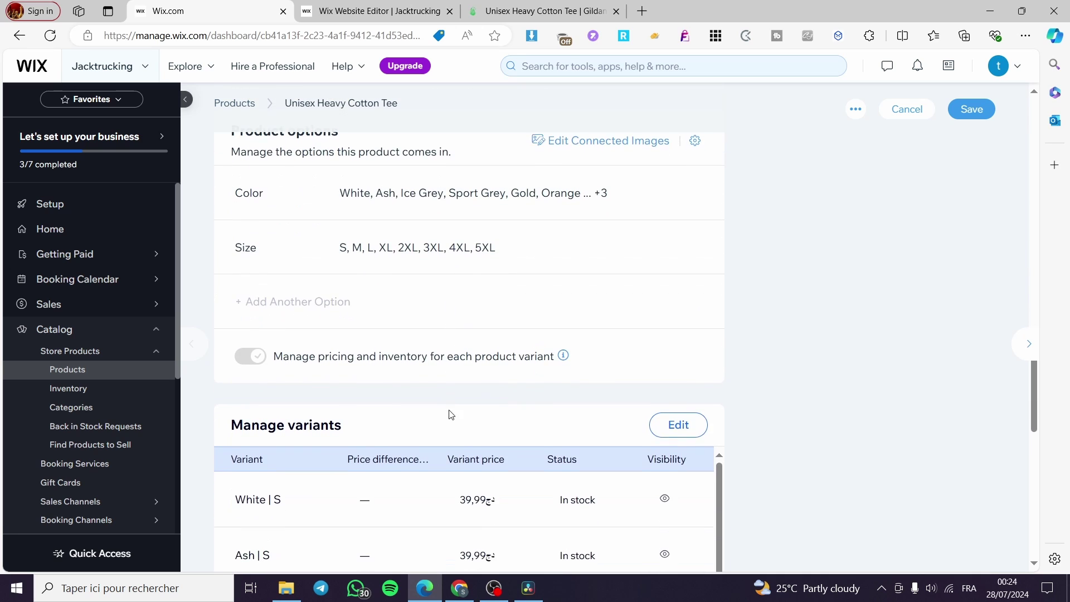
pyautogui.scroll(-1, 678, 401)
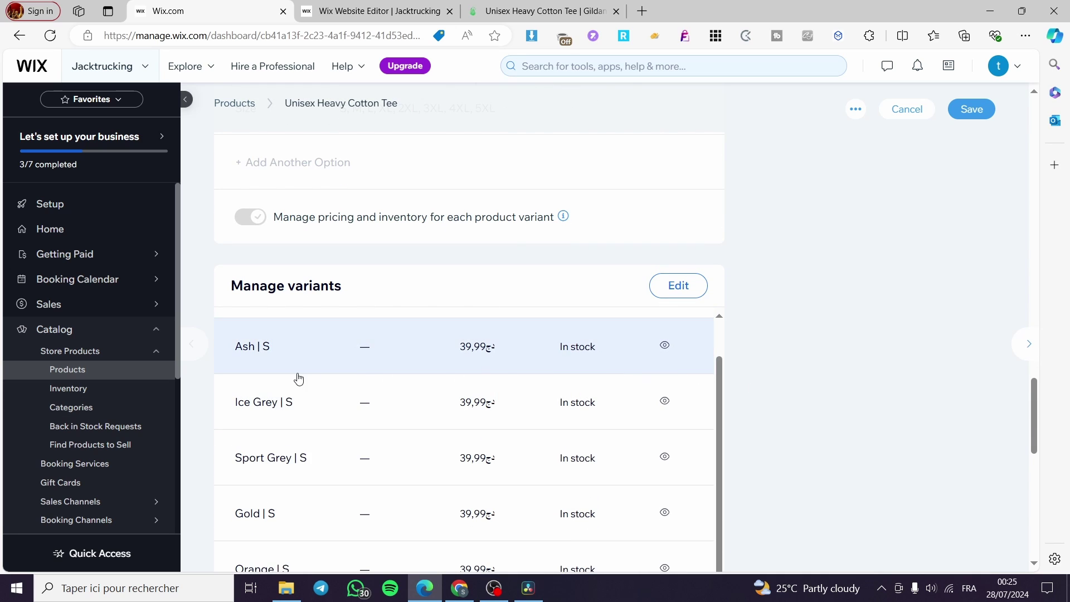
# Check the tee's variants in the Product variants editor, close it without changes, and save the product
pyautogui.scroll(-3, 569, 411)
pyautogui.click(668, 379)
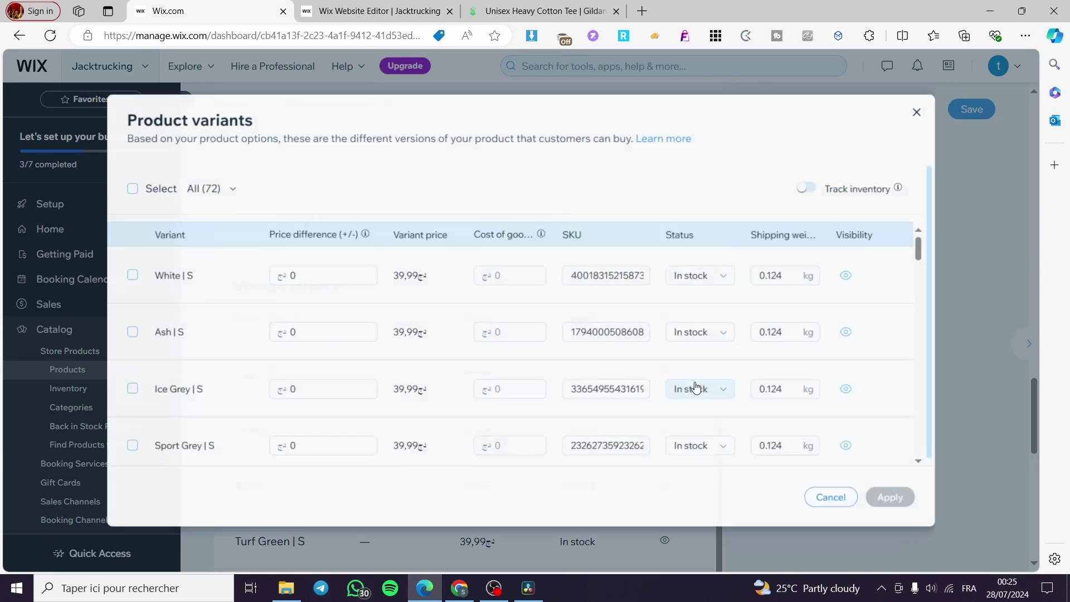
pyautogui.click(940, 103)
pyautogui.scroll(5, 817, 444)
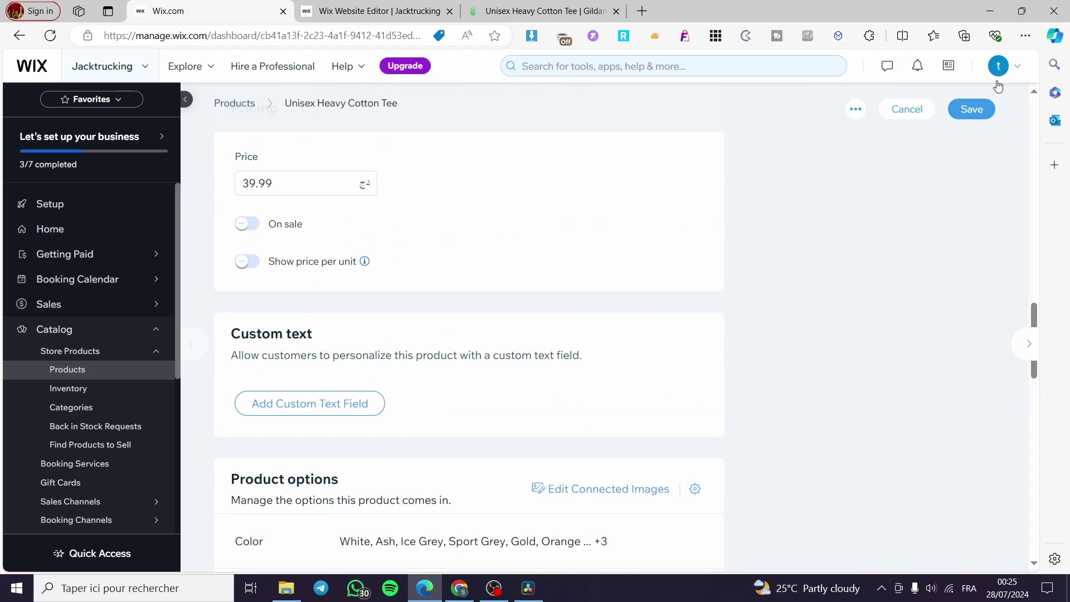
pyautogui.click(974, 109)
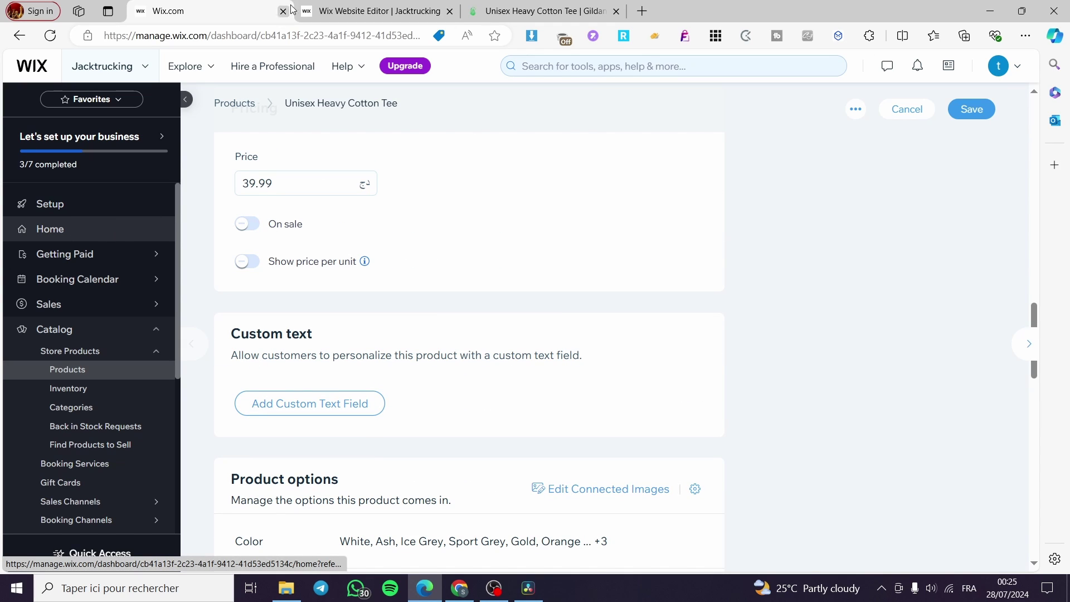
# Switch to the Wix Website Editor and open the Shop page from the site menu, leaving the page list closed
pyautogui.click(335, 10)
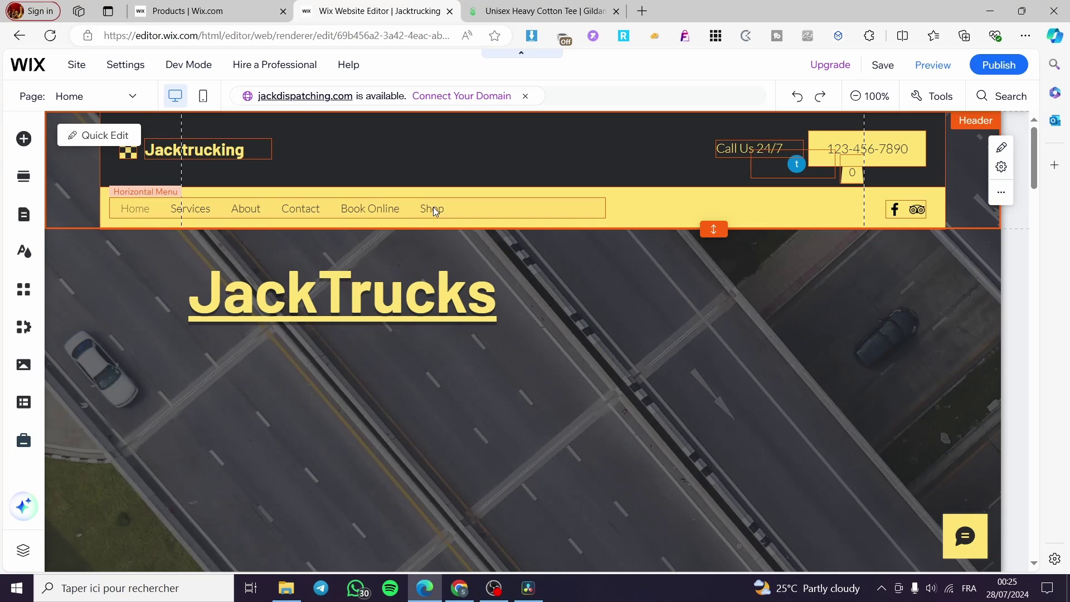
pyautogui.click(433, 207)
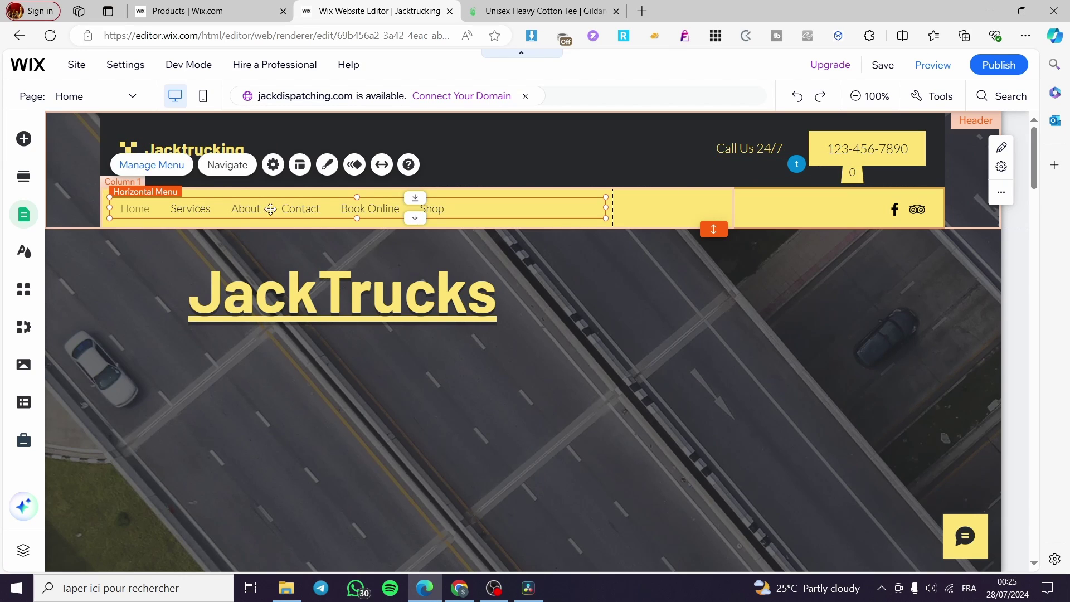
pyautogui.click(23, 214)
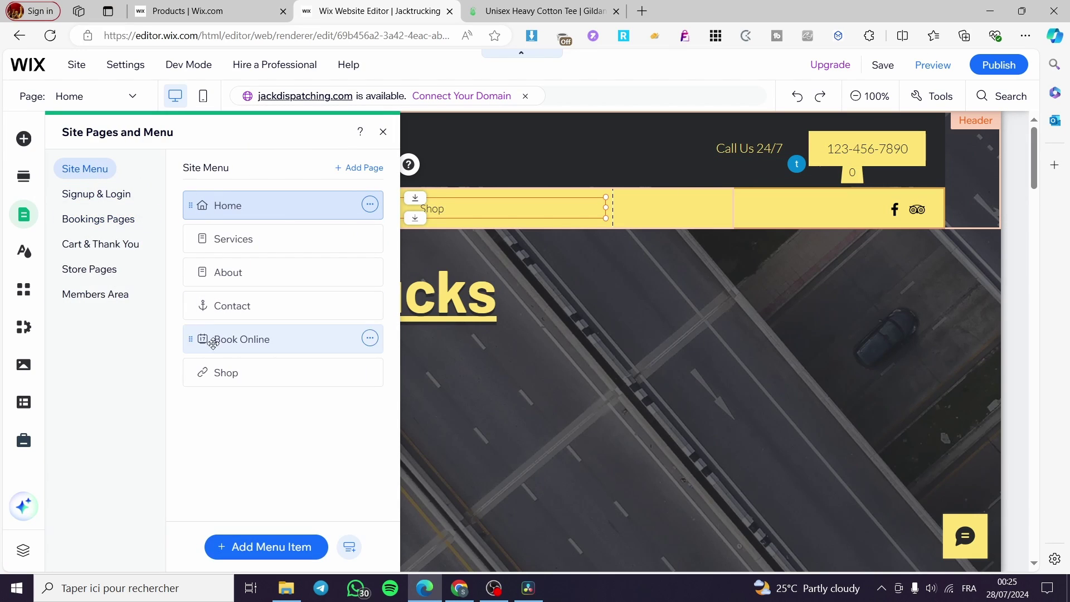
pyautogui.click(223, 372)
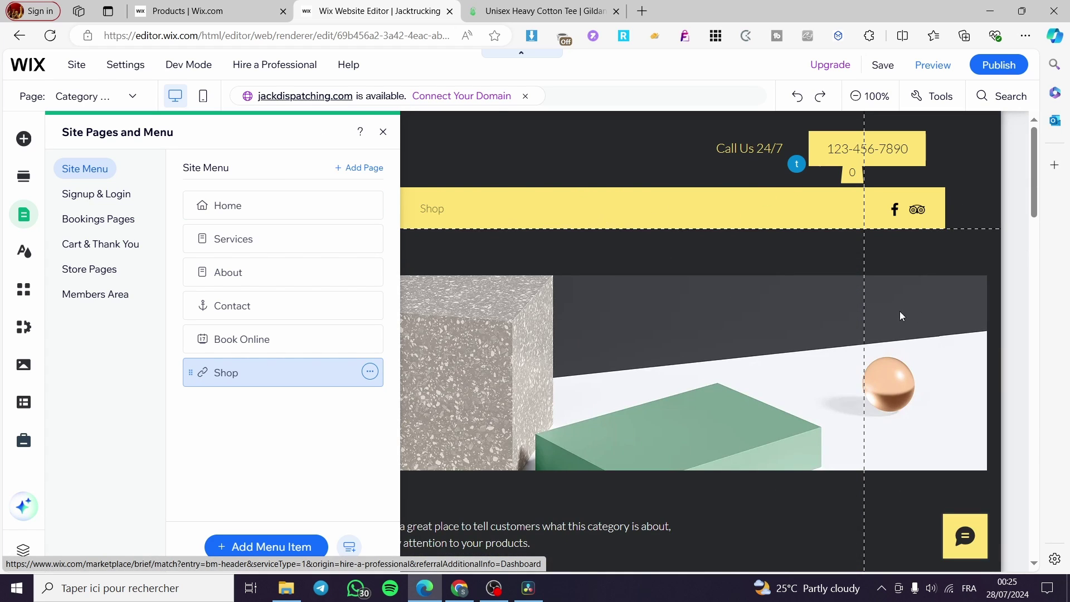
pyautogui.click(383, 132)
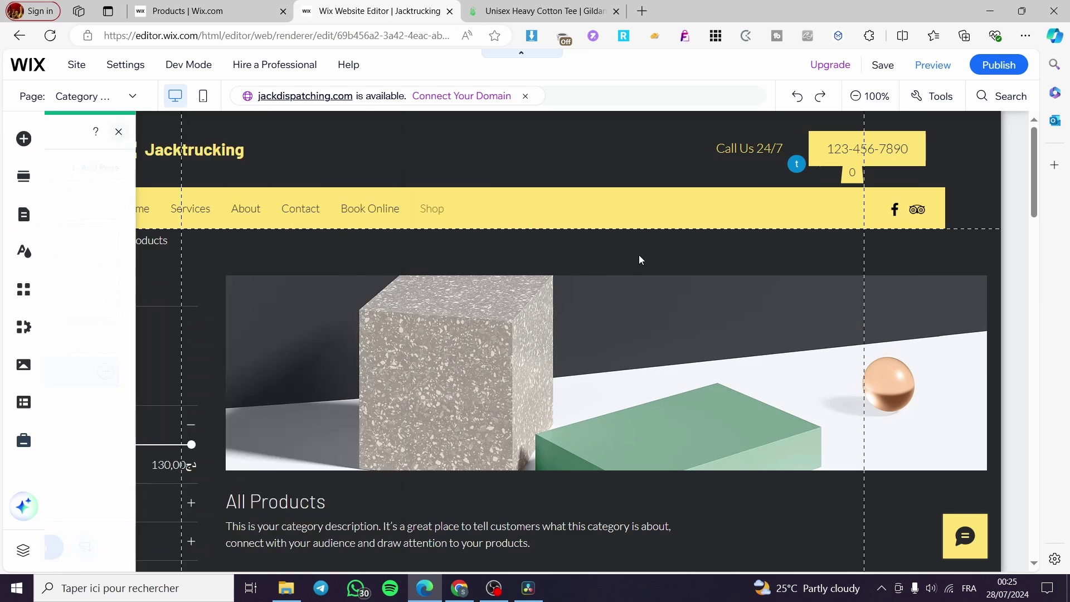
# Locate the Unisex Heavy Cotton Tee in the Shop page's All Products gallery and briefly view the gallery's product management
pyautogui.scroll(-6, 639, 256)
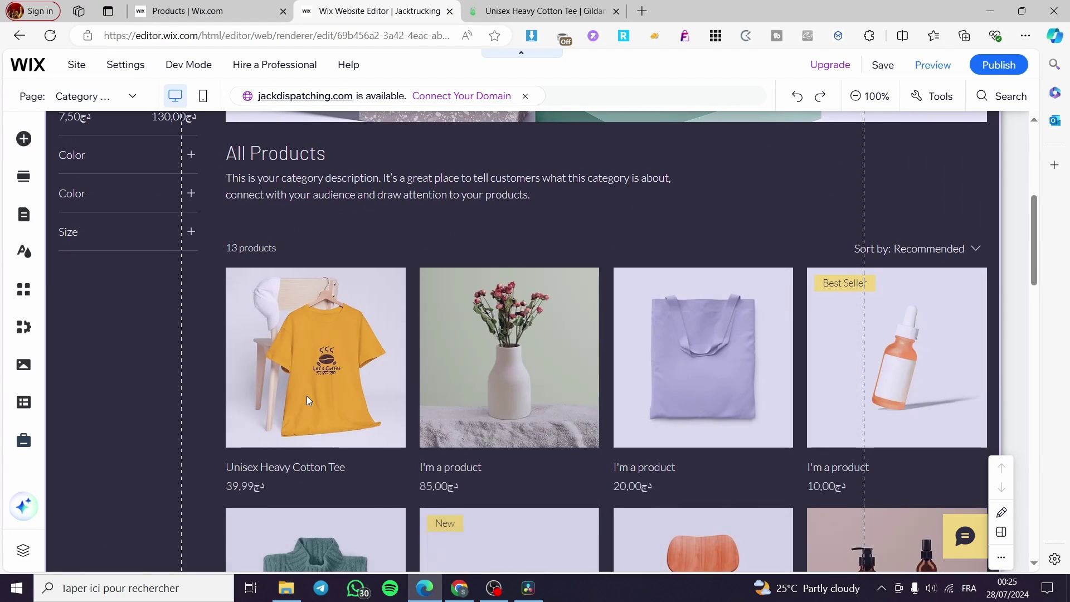
pyautogui.click(307, 396)
pyautogui.click(304, 467)
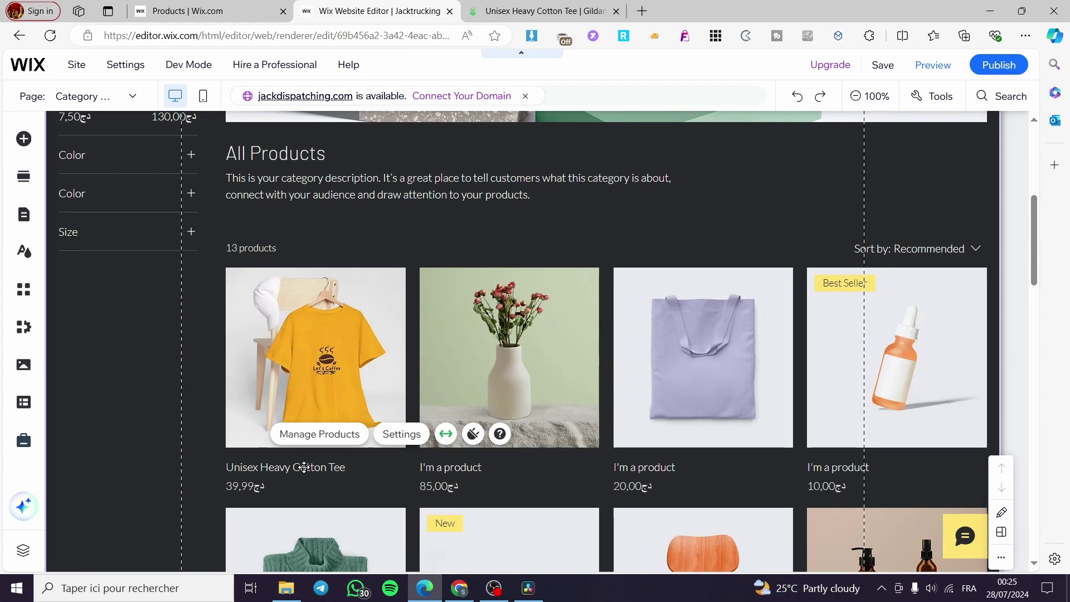
pyautogui.click(285, 433)
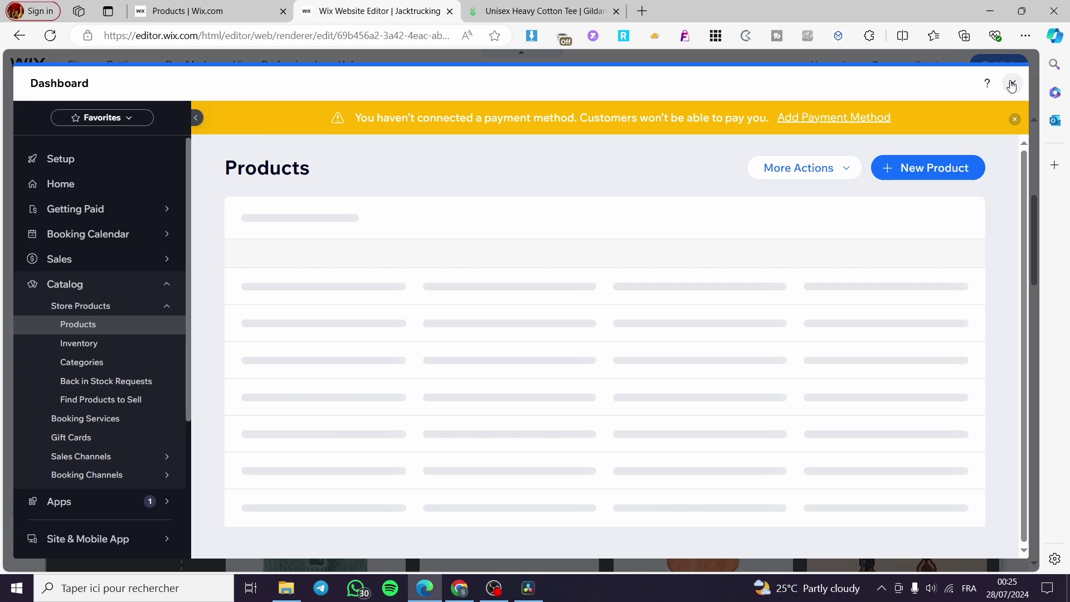
pyautogui.click(1012, 85)
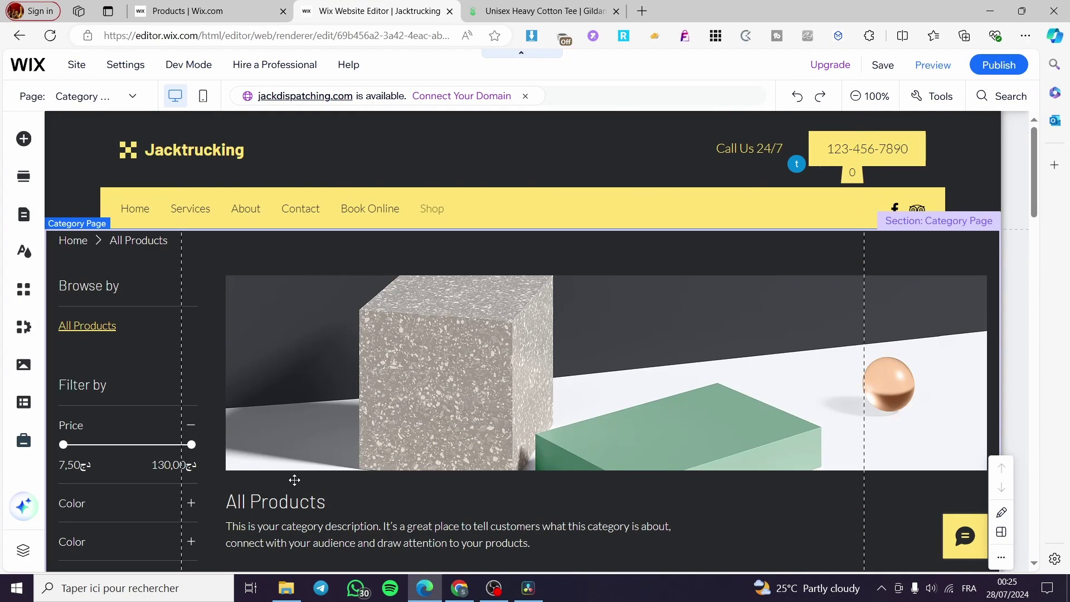
pyautogui.scroll(-5, 262, 475)
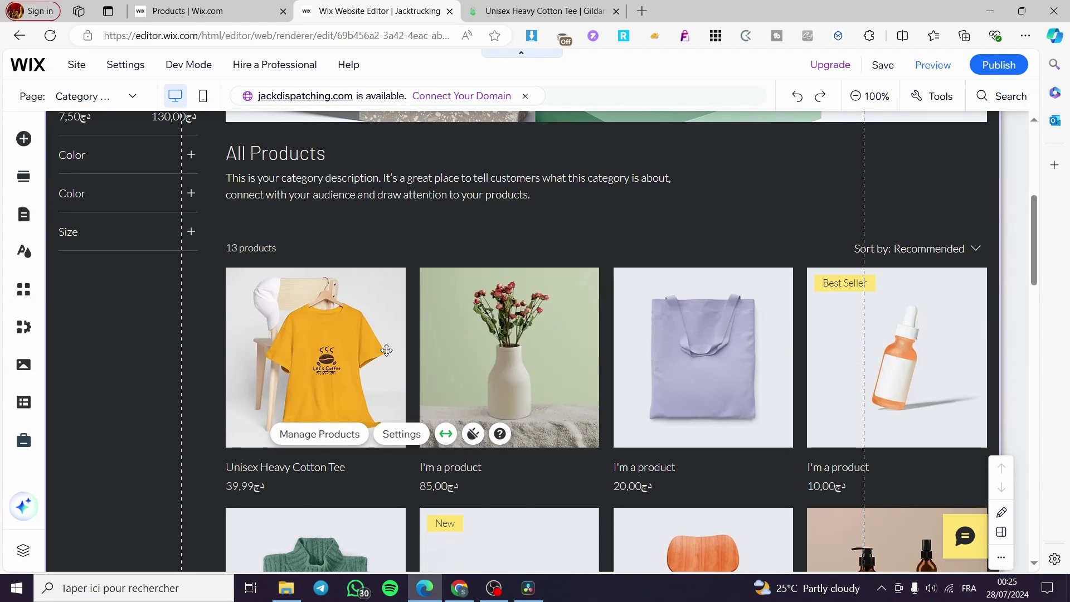